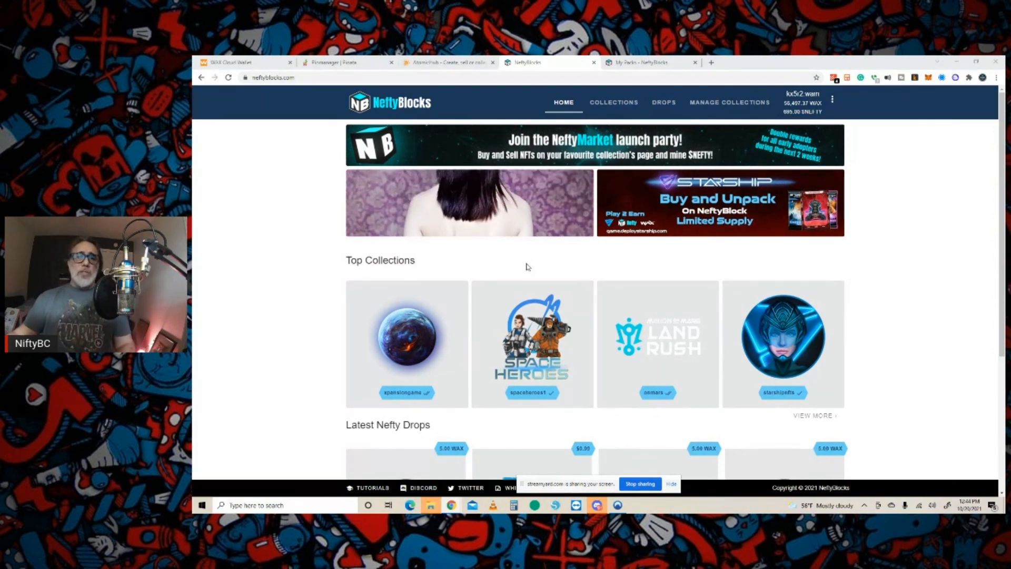
- Review the CPU staking form from the Staking Rewards page of the WAX Cloud Wallet, without staking any WAXP
click(241, 63)
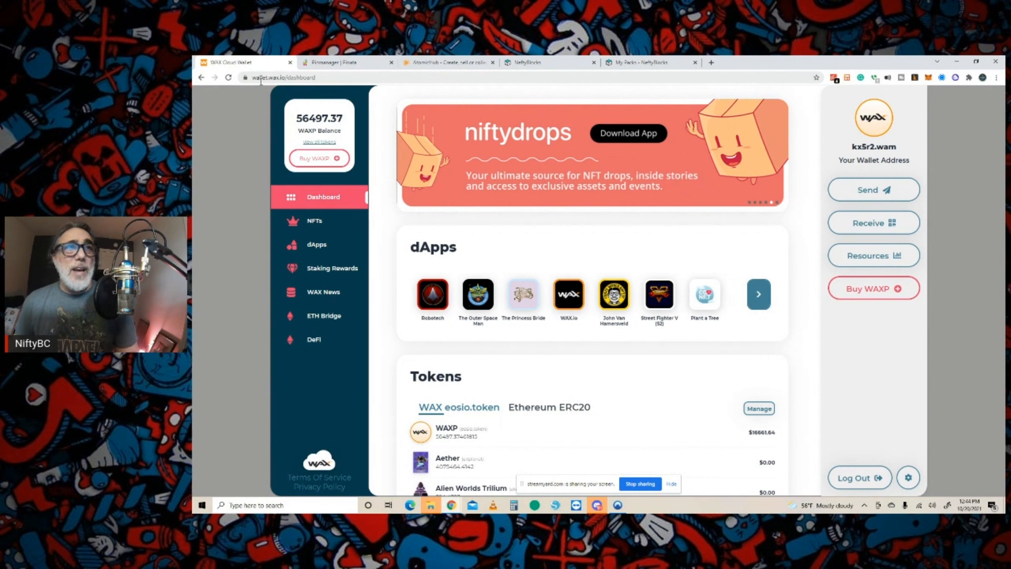
click(327, 270)
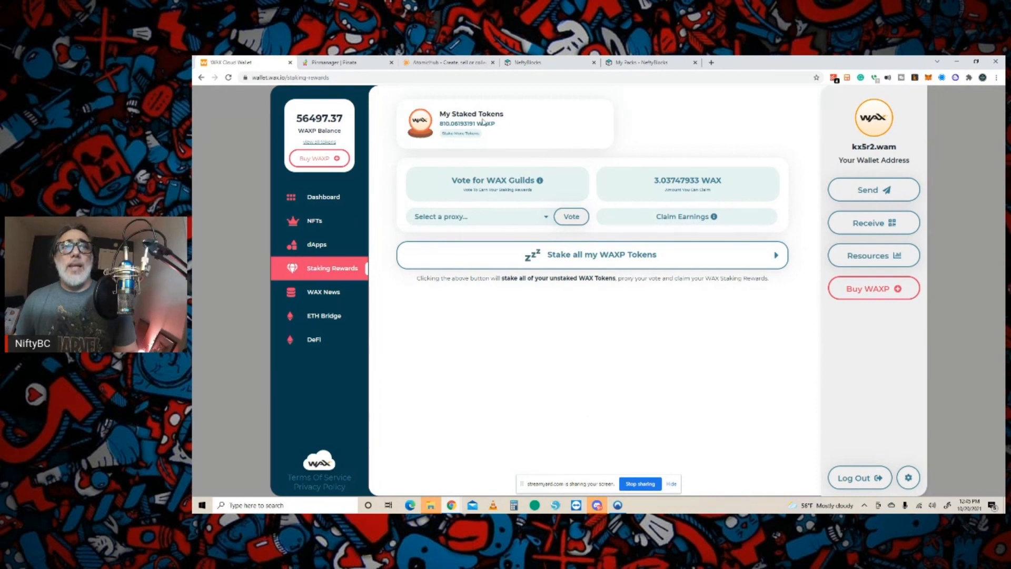
click(457, 136)
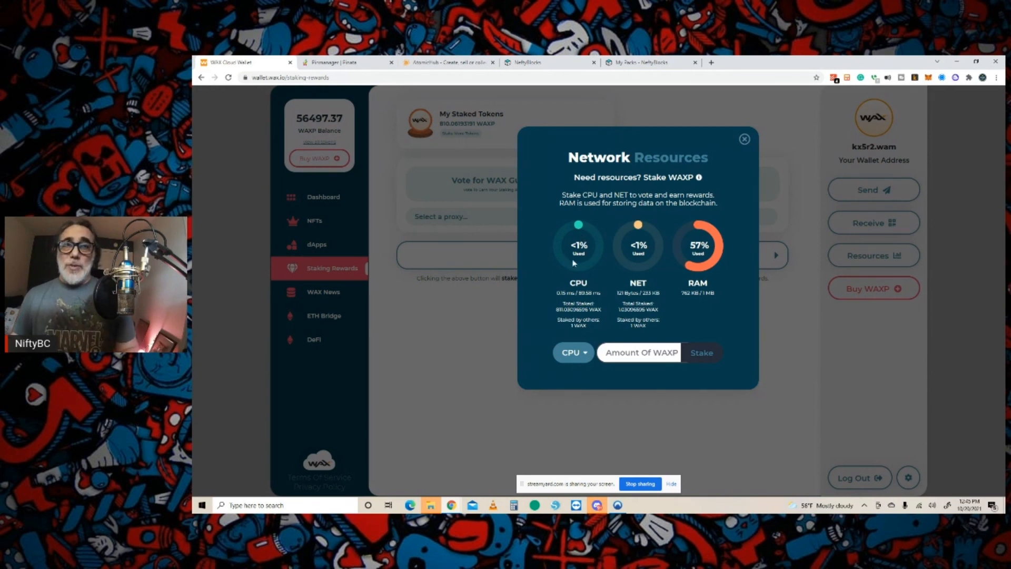
click(575, 358)
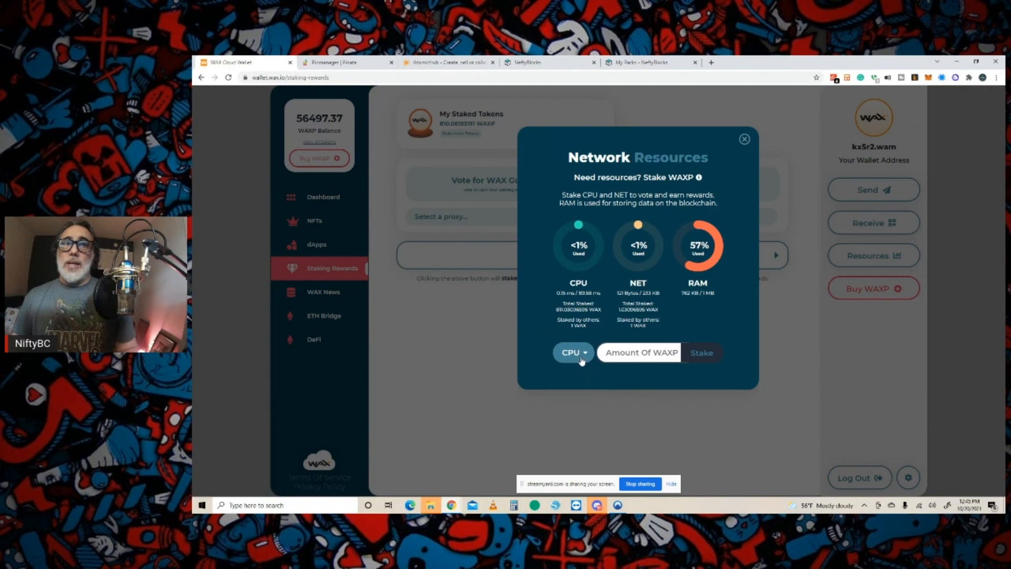
click(632, 355)
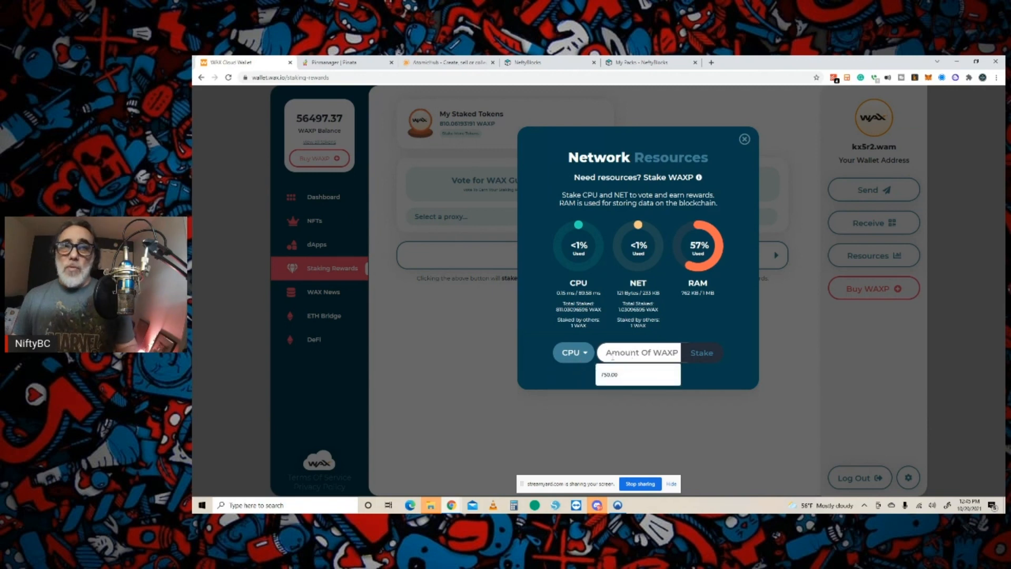
click(730, 318)
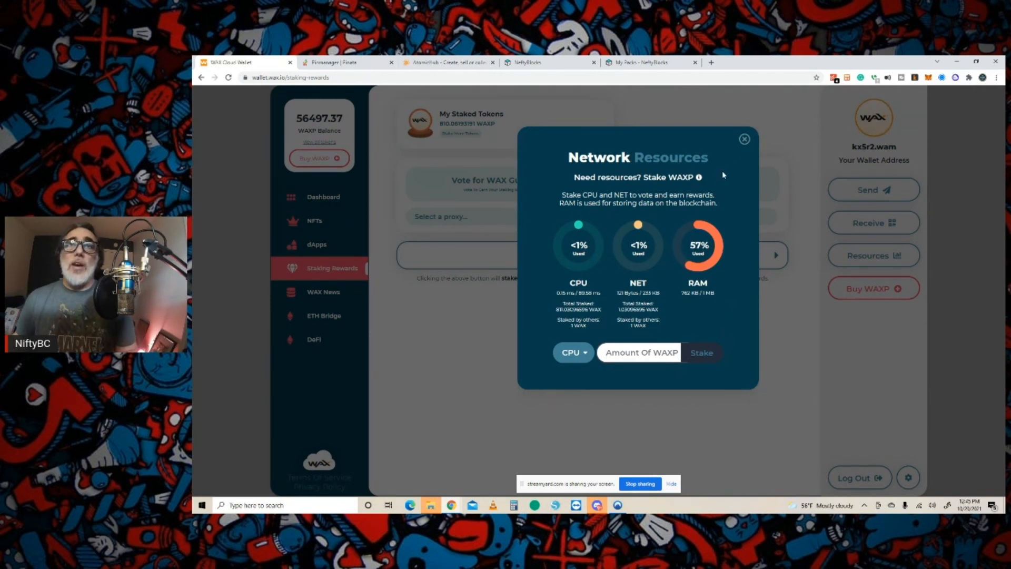
click(744, 140)
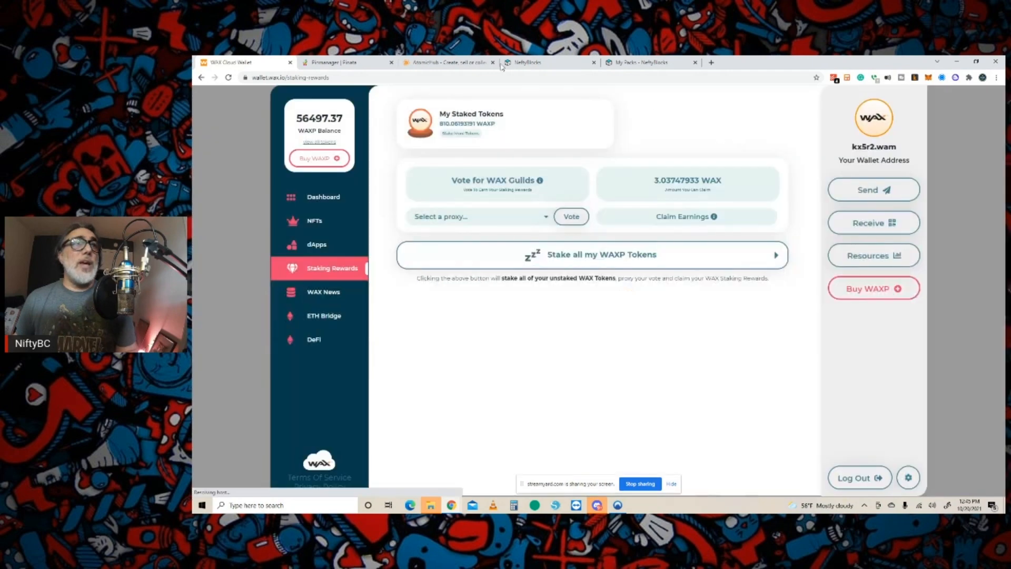
- Open the first Bites & Blood pack listed in the collection's packs on NeftyBlocks
click(524, 64)
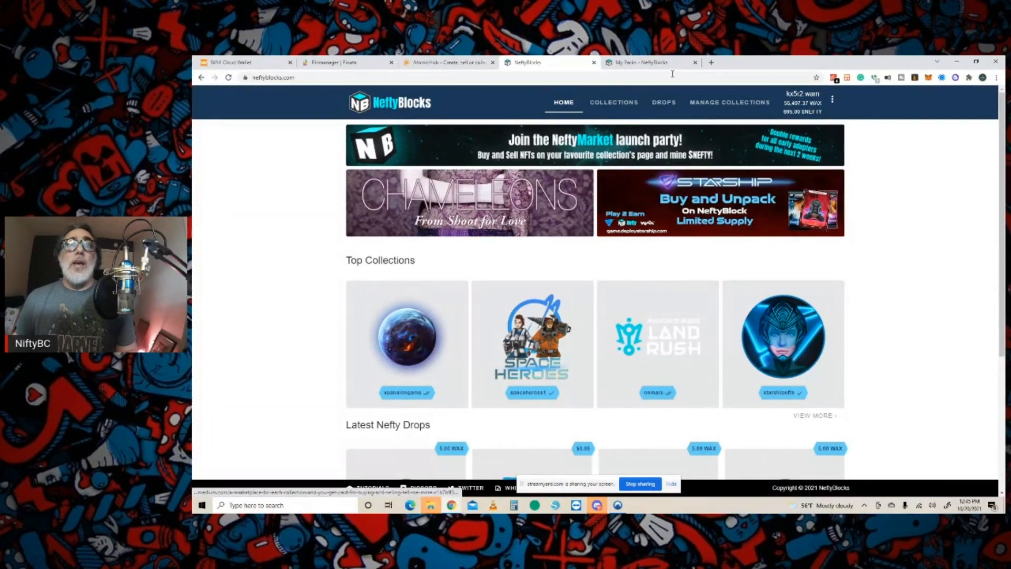
click(642, 64)
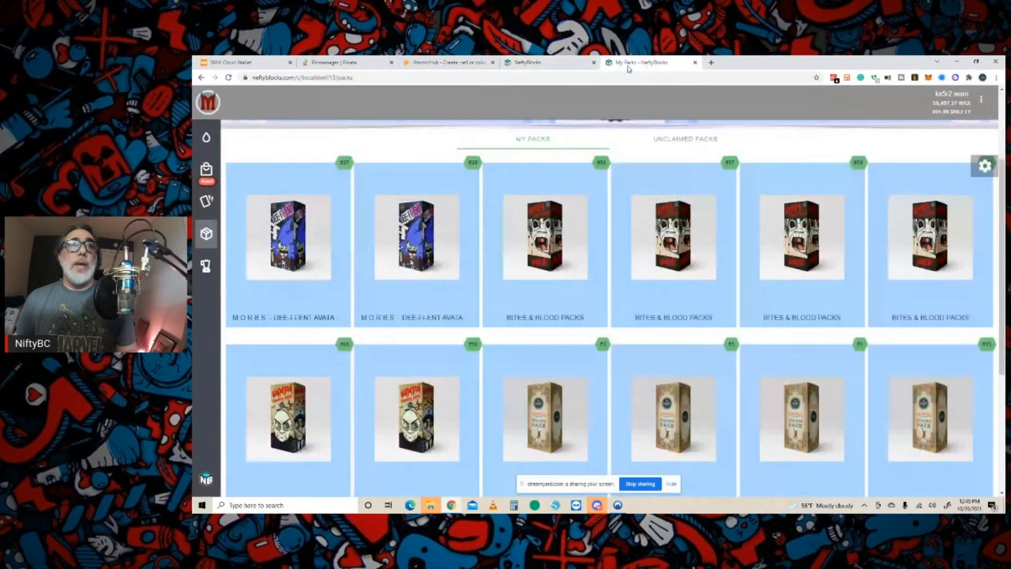
click(561, 267)
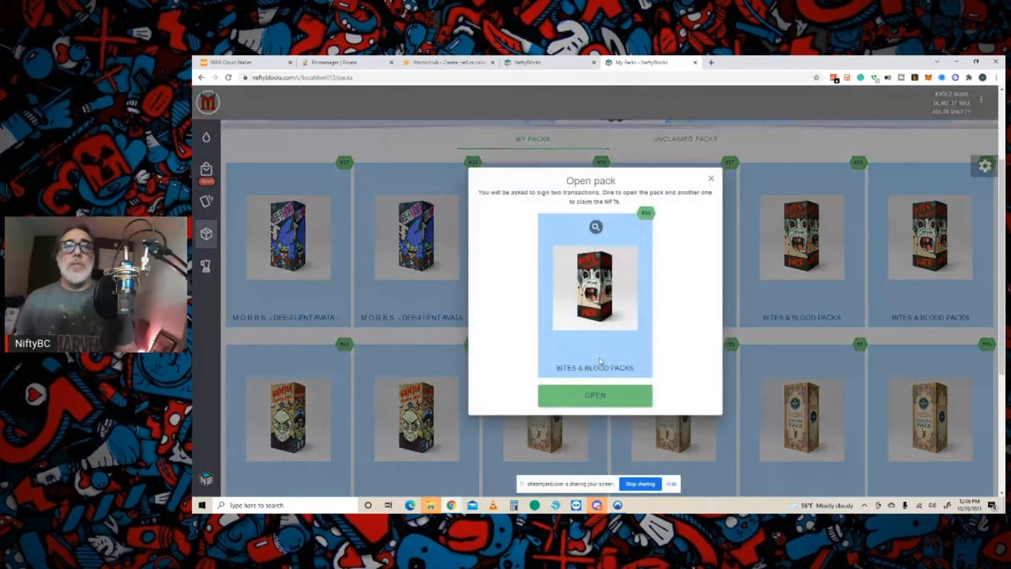
click(609, 402)
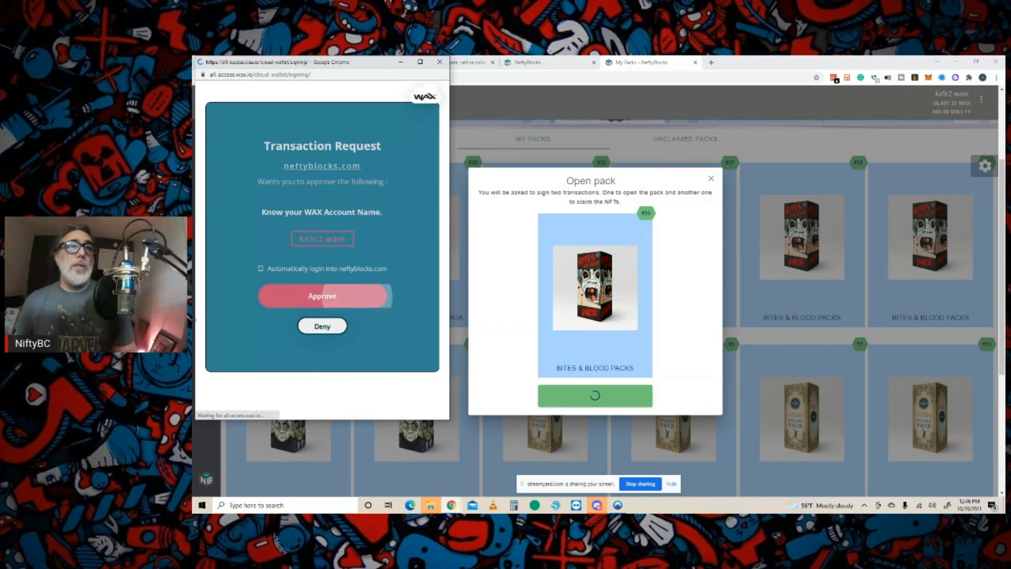
- Approve the account request, the pack transfer and the claim of the unboxed NFTs, and dismiss the revealed cards
click(357, 299)
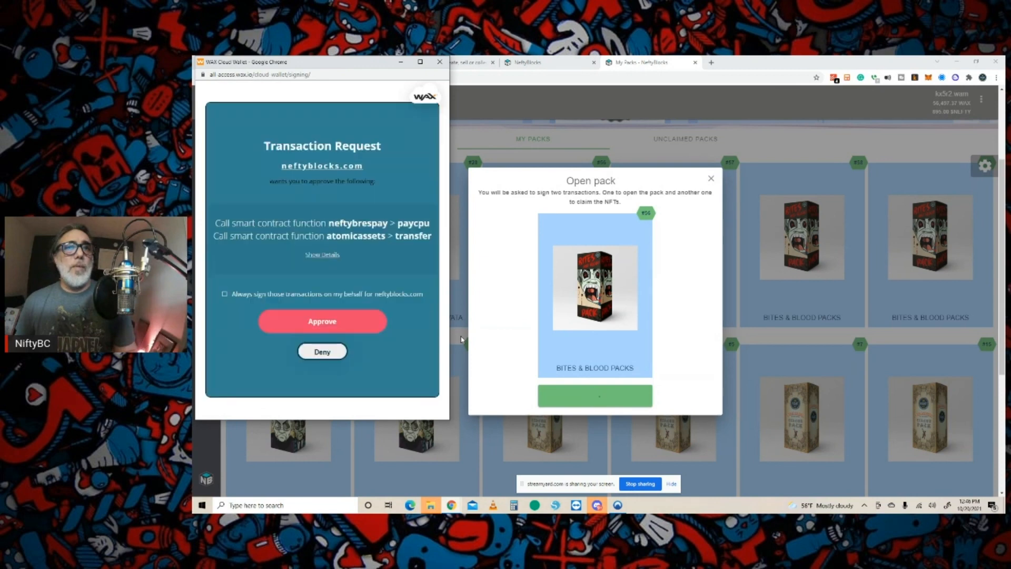
click(332, 328)
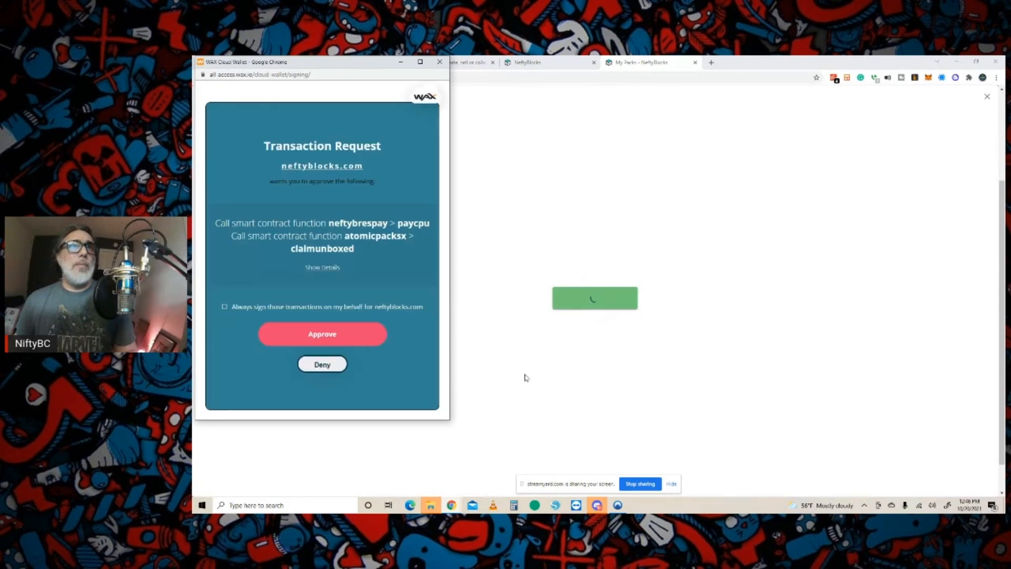
click(351, 336)
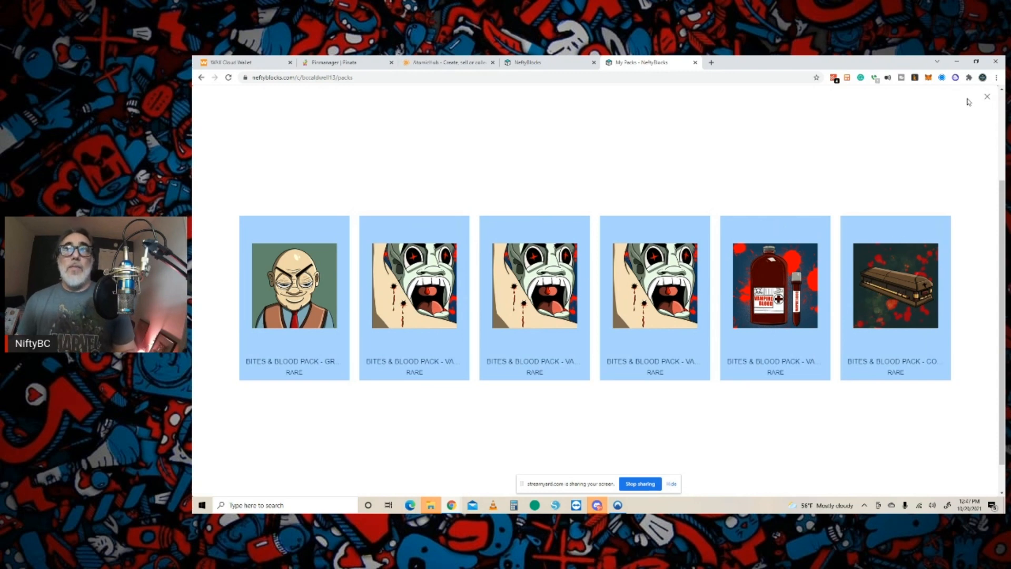
click(987, 99)
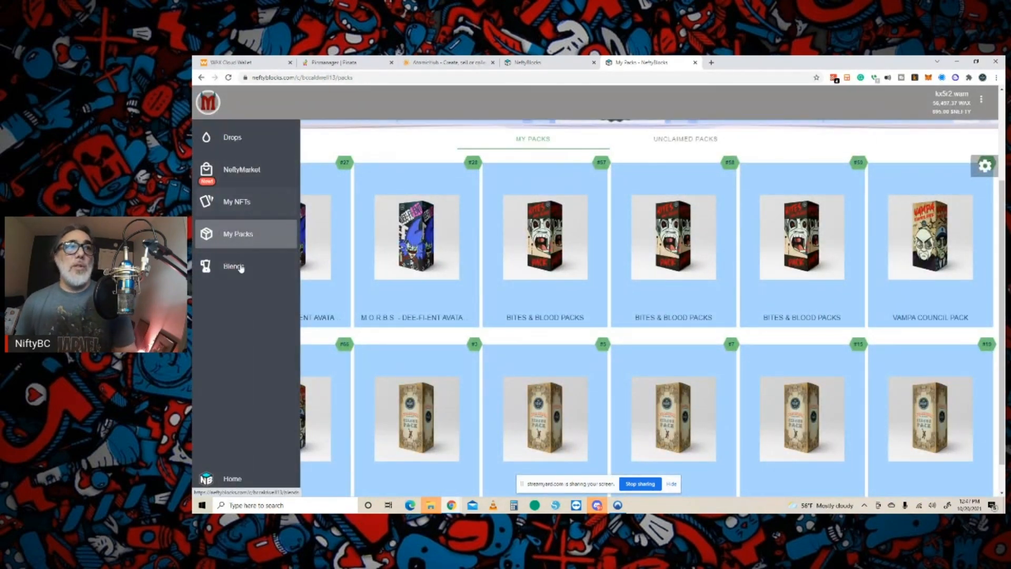
- Open the VAMPA #12 - BINGO BOB blend from the collection's blends
click(238, 267)
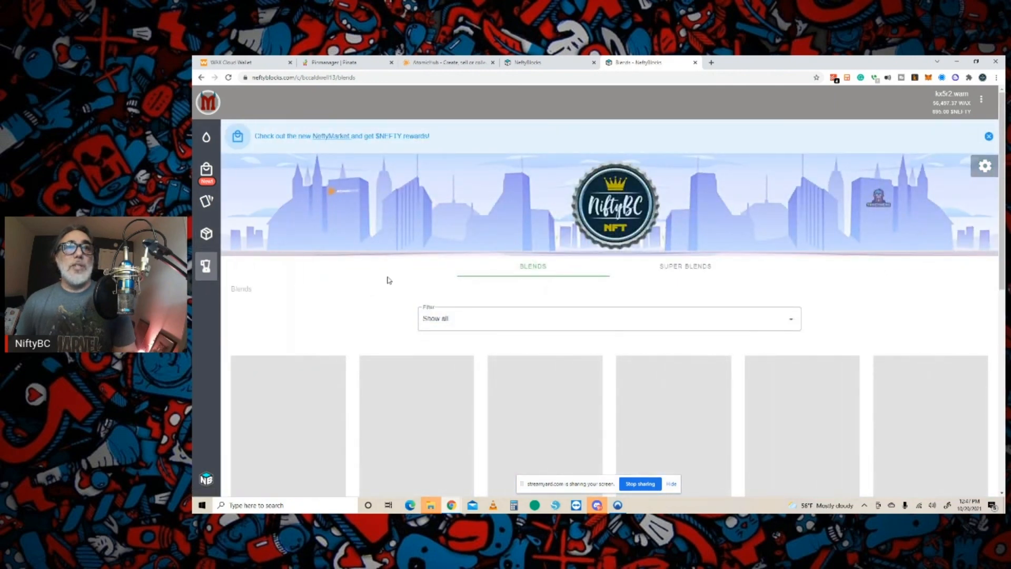
scroll(387, 276, down, 2)
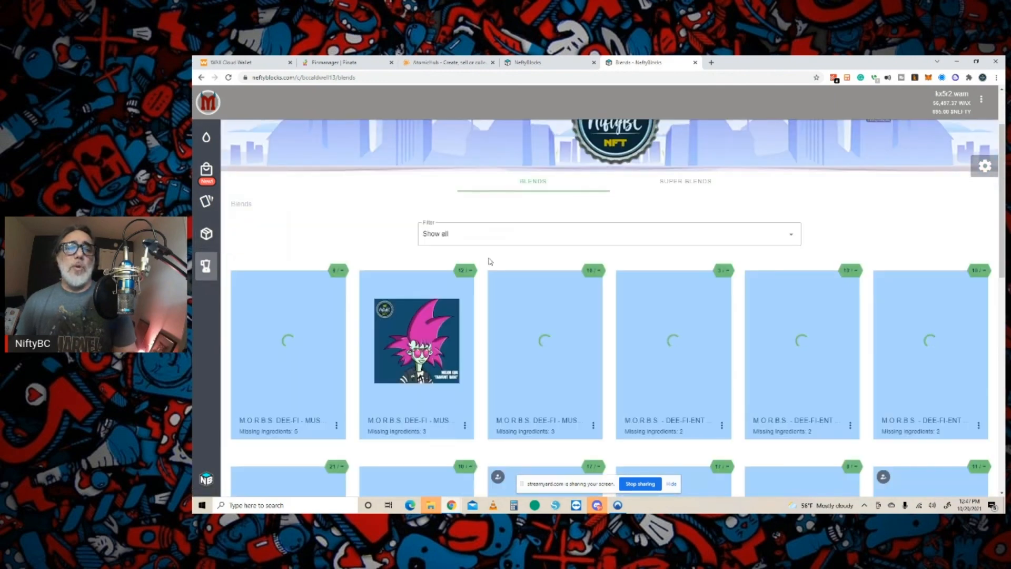
scroll(488, 262, down, 4)
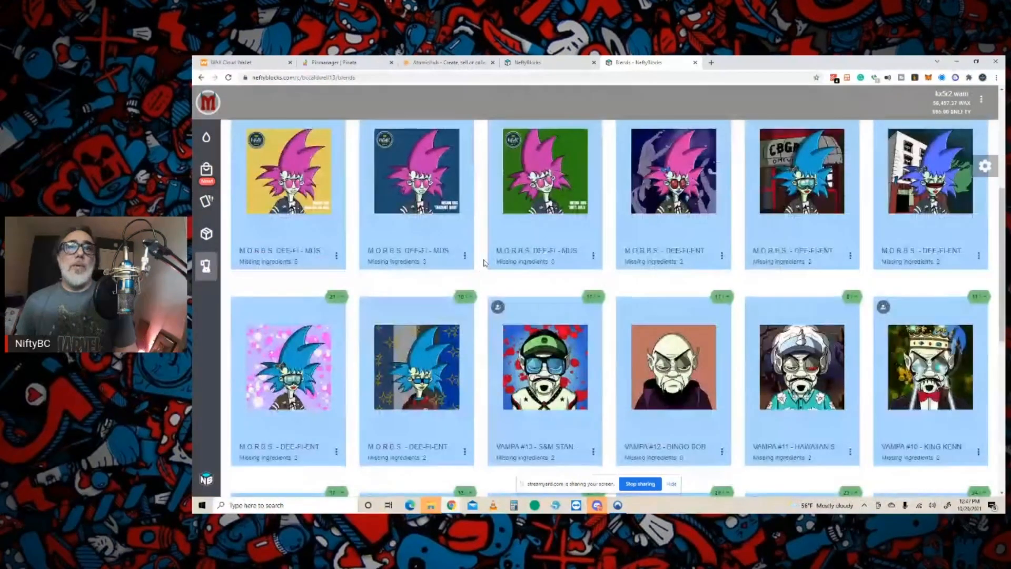
scroll(485, 263, down, 4)
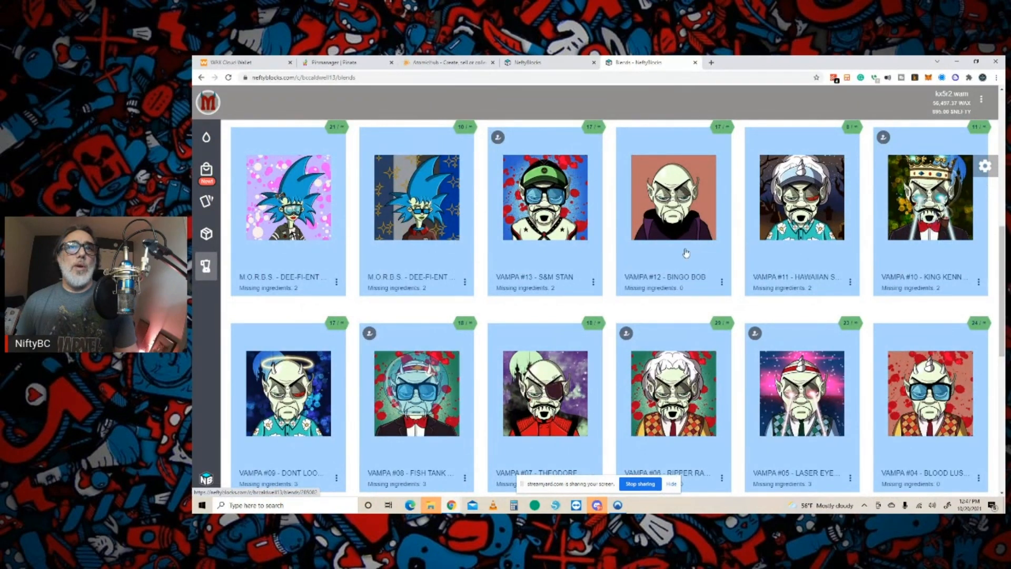
click(683, 228)
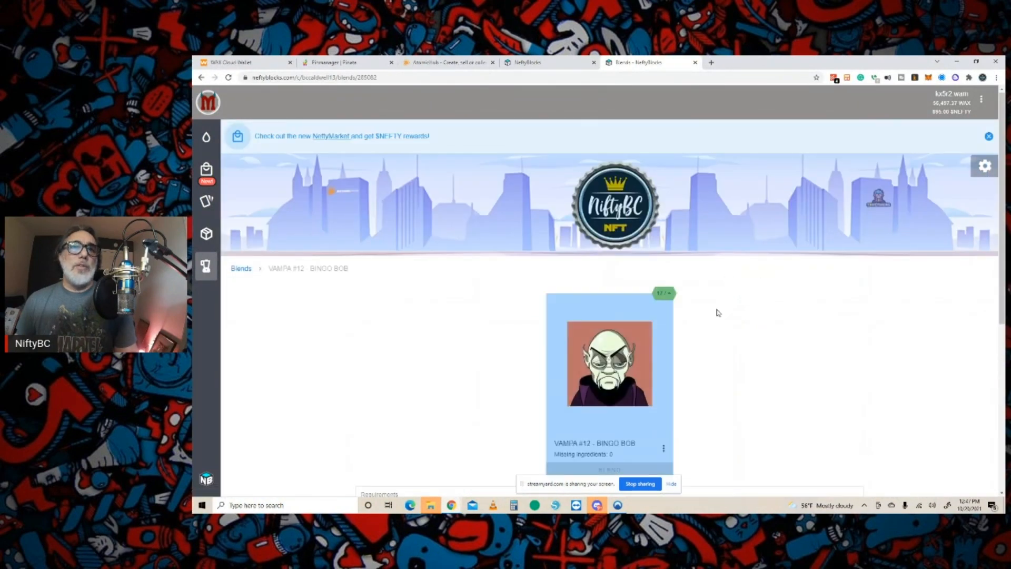
- Automatically select the owned NFTs that meet the VAMPA #12 - BINGO BOB blend's requirements
scroll(757, 294, down, 3)
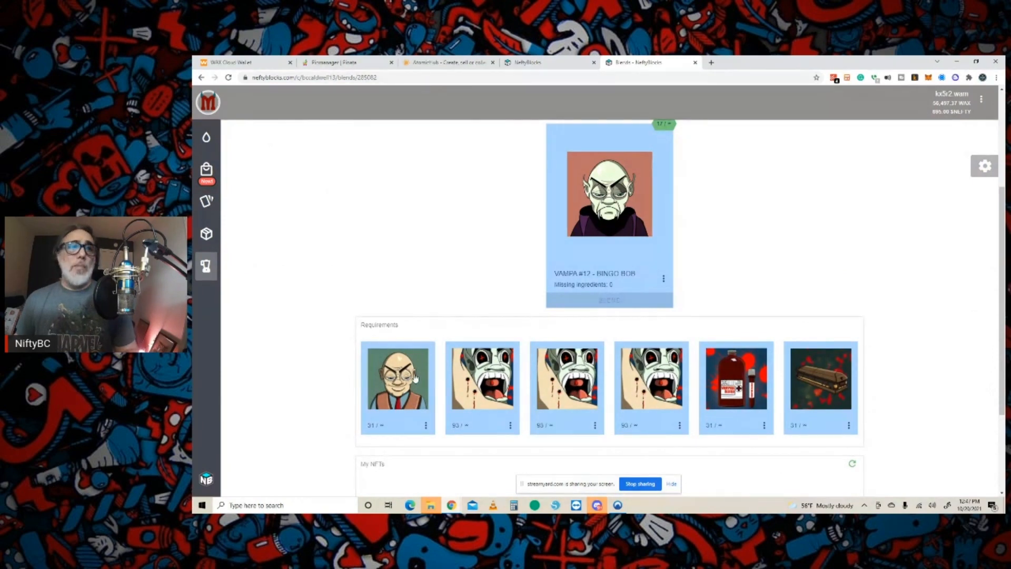
scroll(826, 379, down, 1)
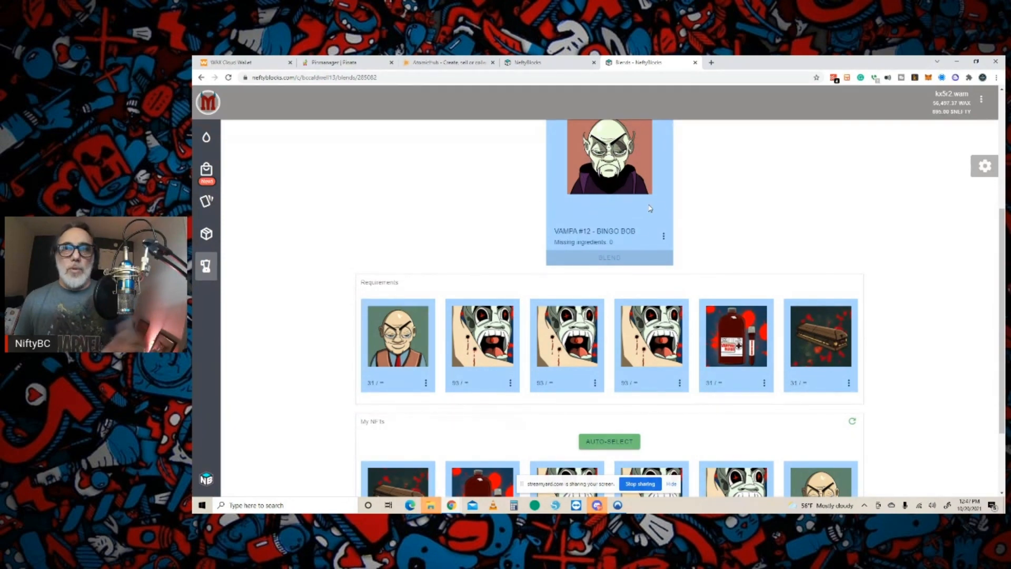
scroll(507, 307, down, 1)
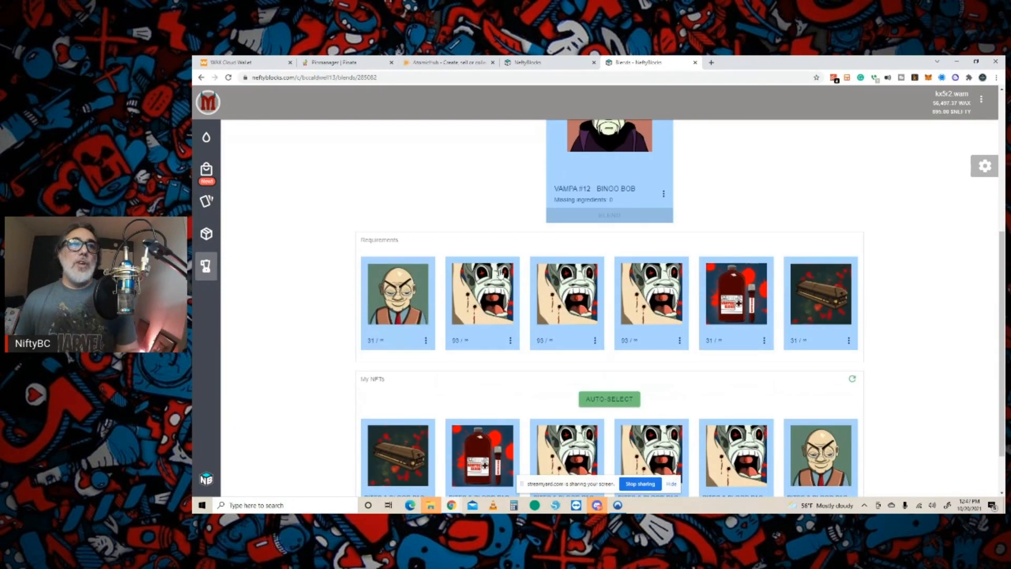
scroll(687, 307, up, 3)
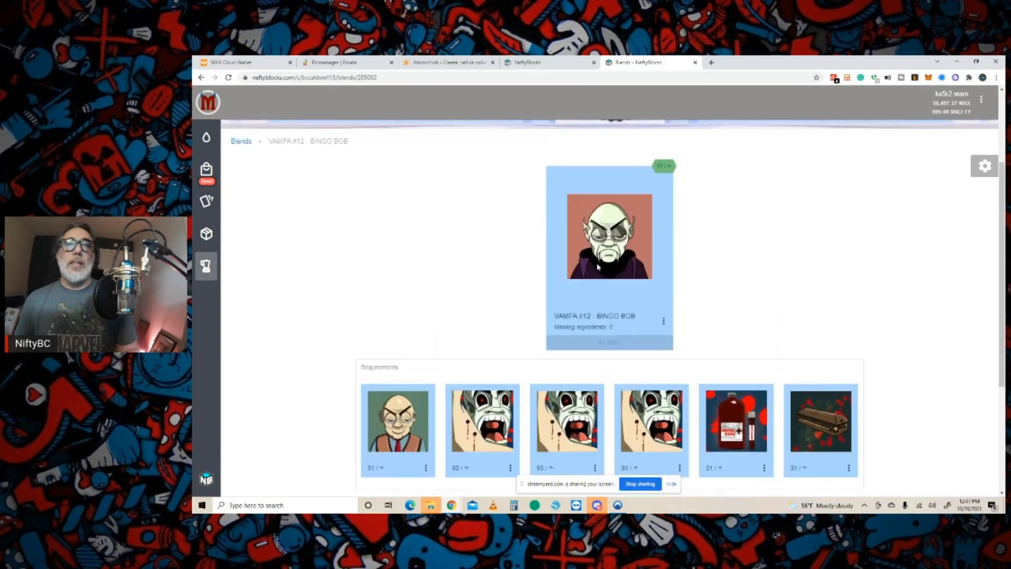
scroll(621, 264, down, 3)
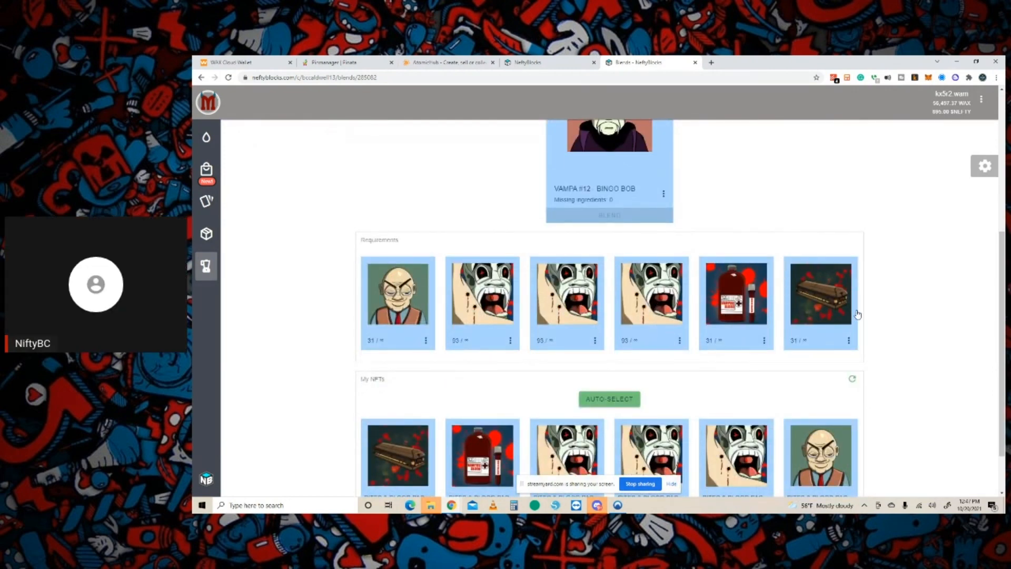
scroll(655, 334, up, 3)
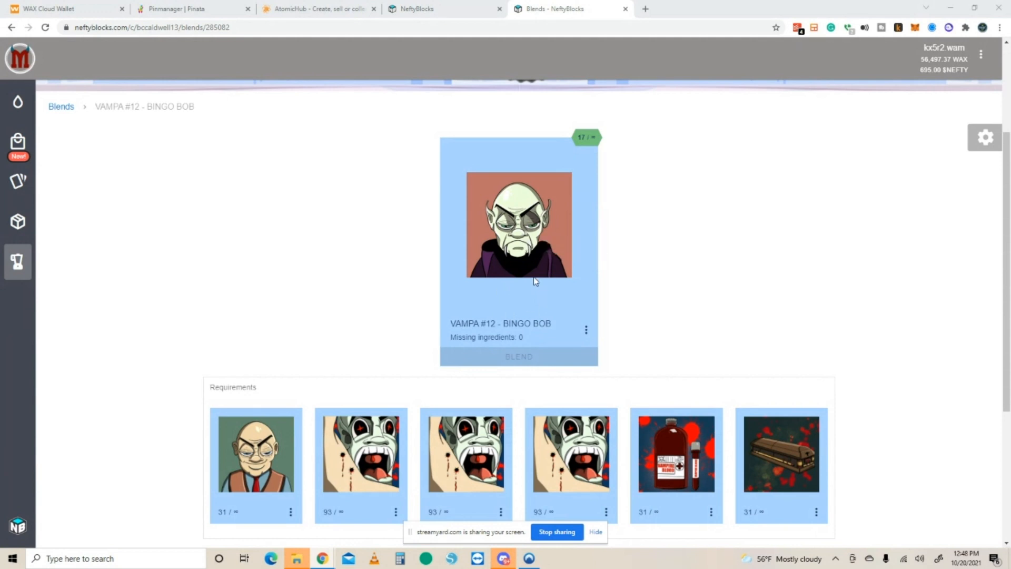
scroll(518, 287, down, 4)
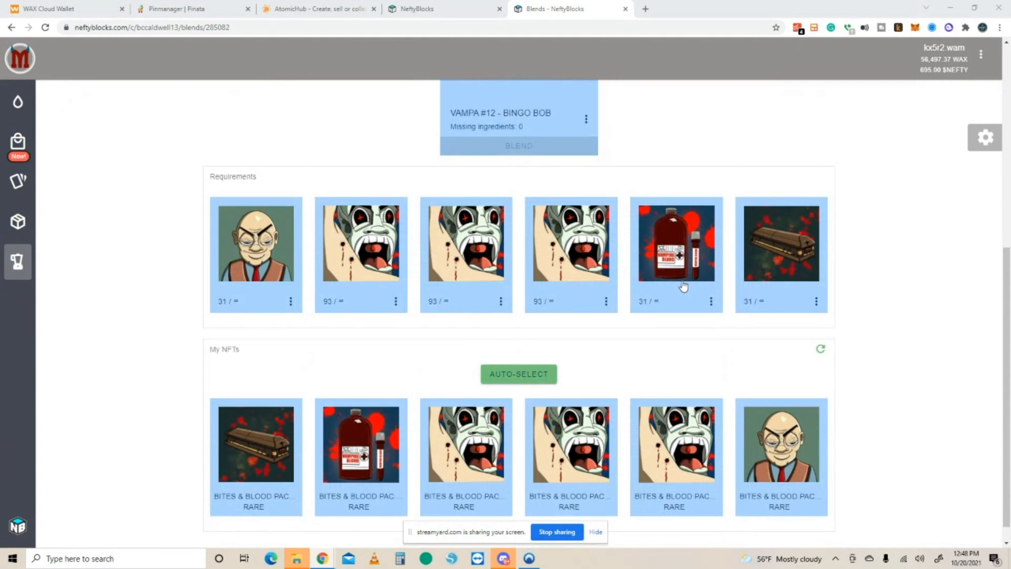
scroll(683, 285, down, 1)
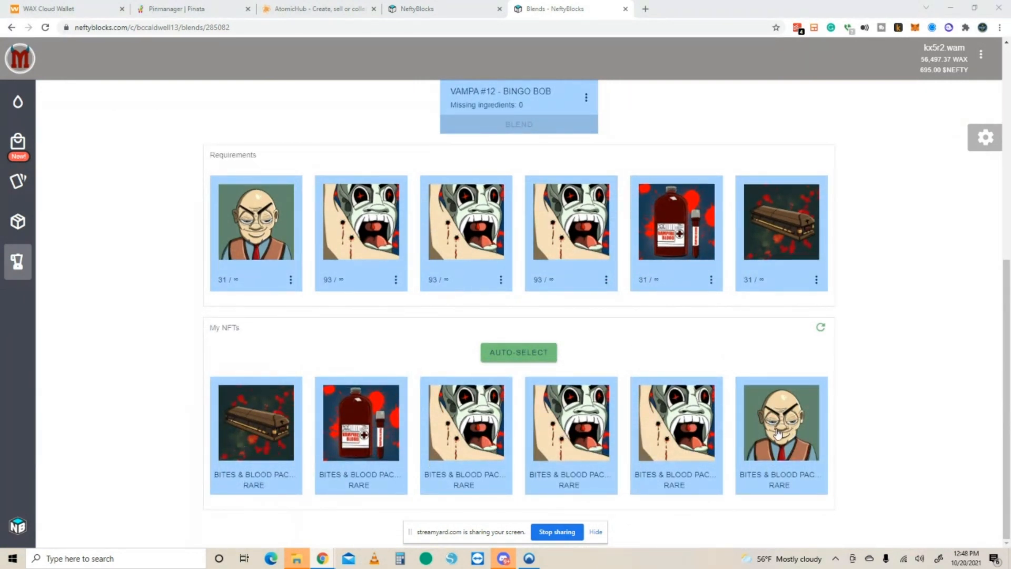
click(523, 360)
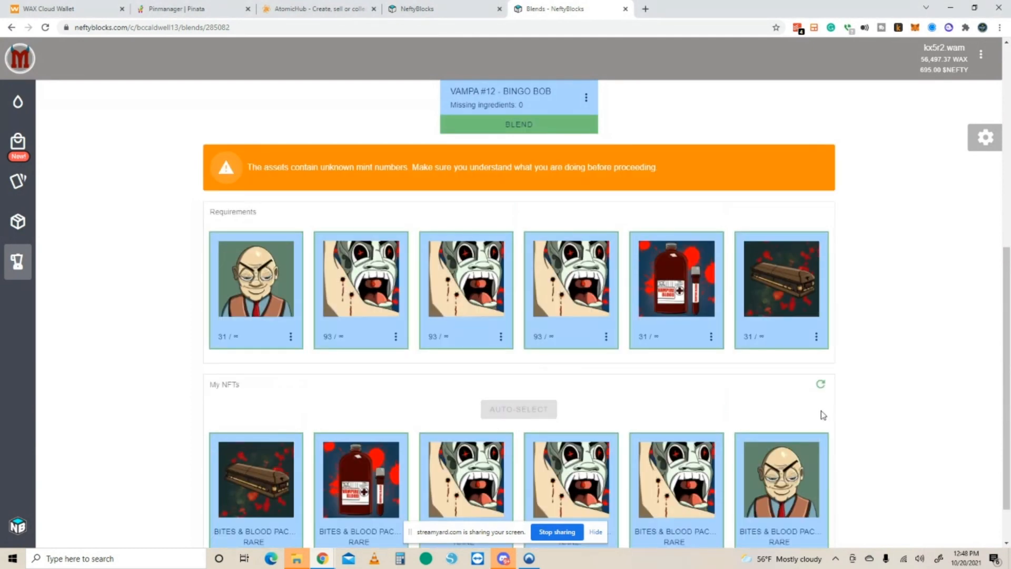
- Examine the selected NFTs against the blend's requirements and read the notice about mint numbers
scroll(823, 415, down, 1)
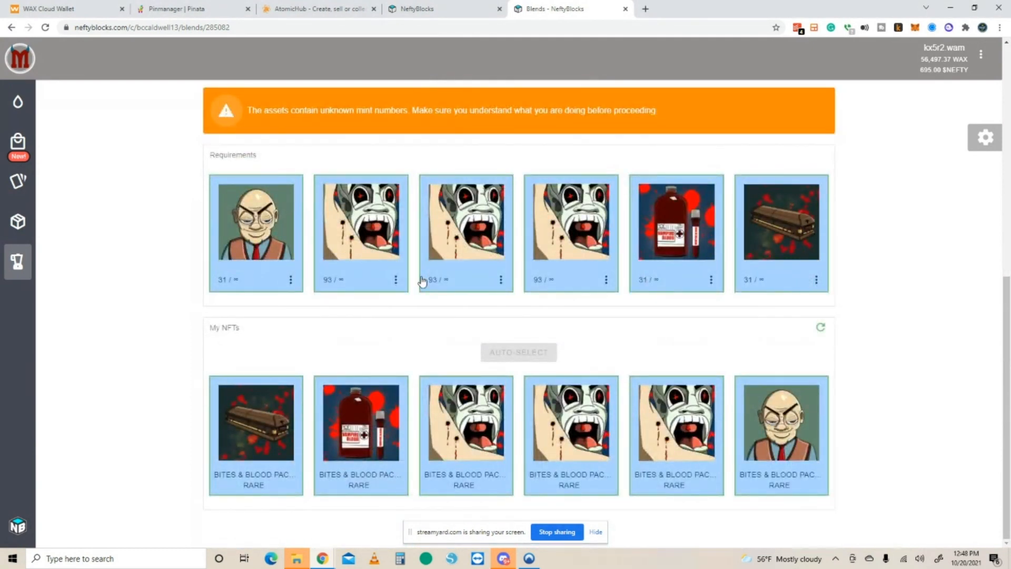
scroll(522, 294, up, 1)
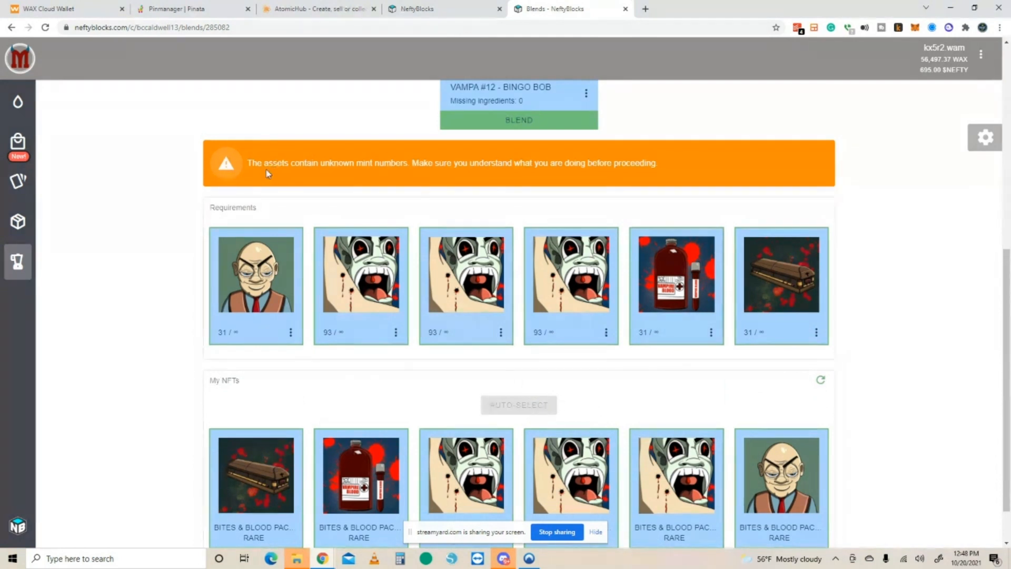
scroll(403, 440, down, 1)
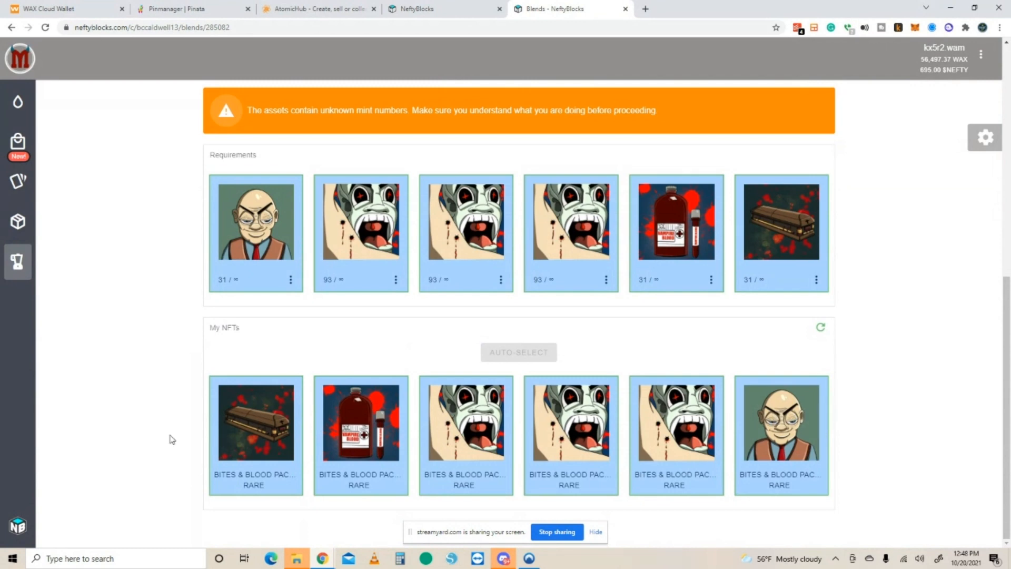
scroll(516, 359, up, 2)
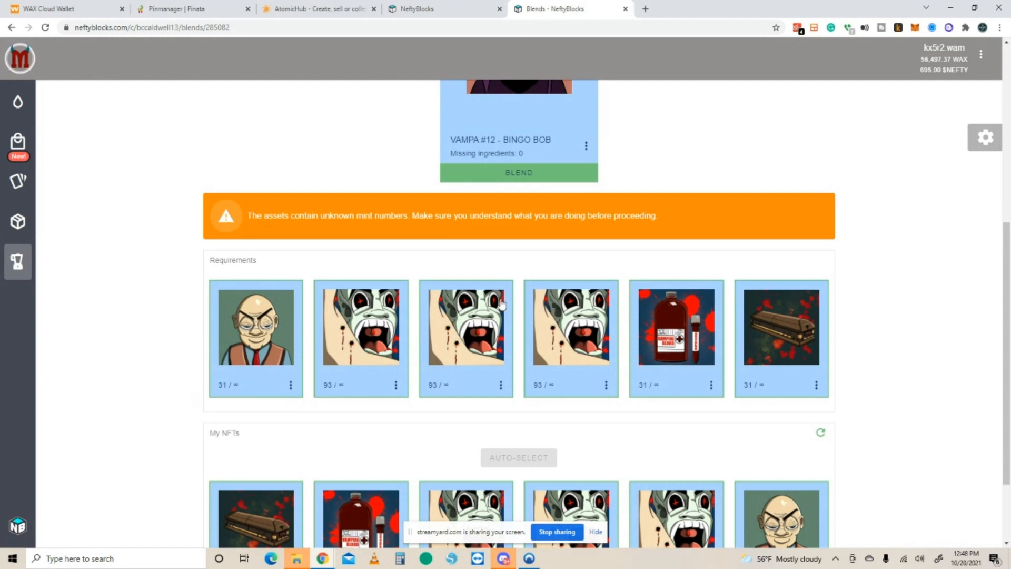
scroll(502, 304, up, 1)
scroll(498, 304, up, 1)
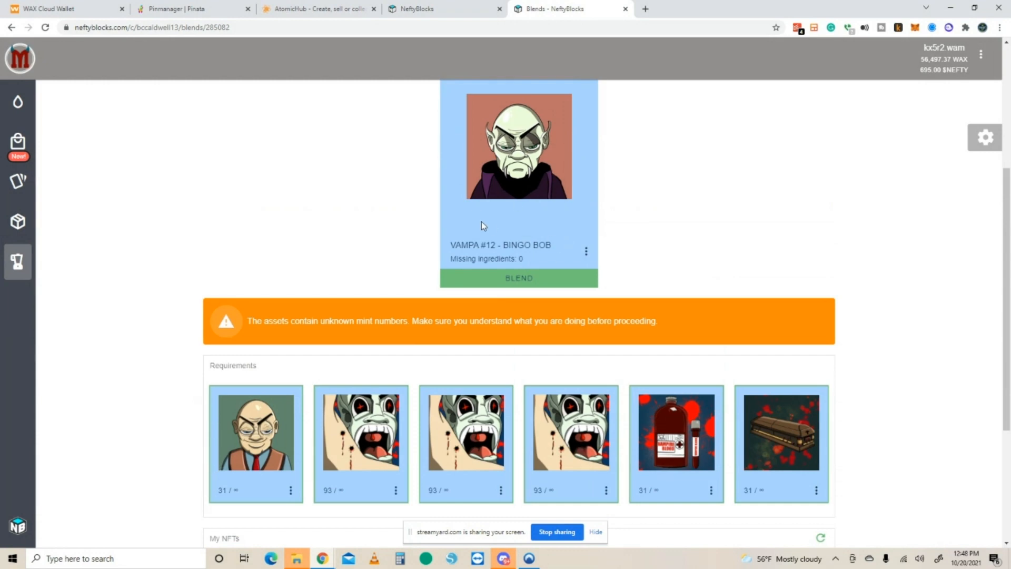
scroll(719, 373, up, 1)
scroll(705, 381, down, 5)
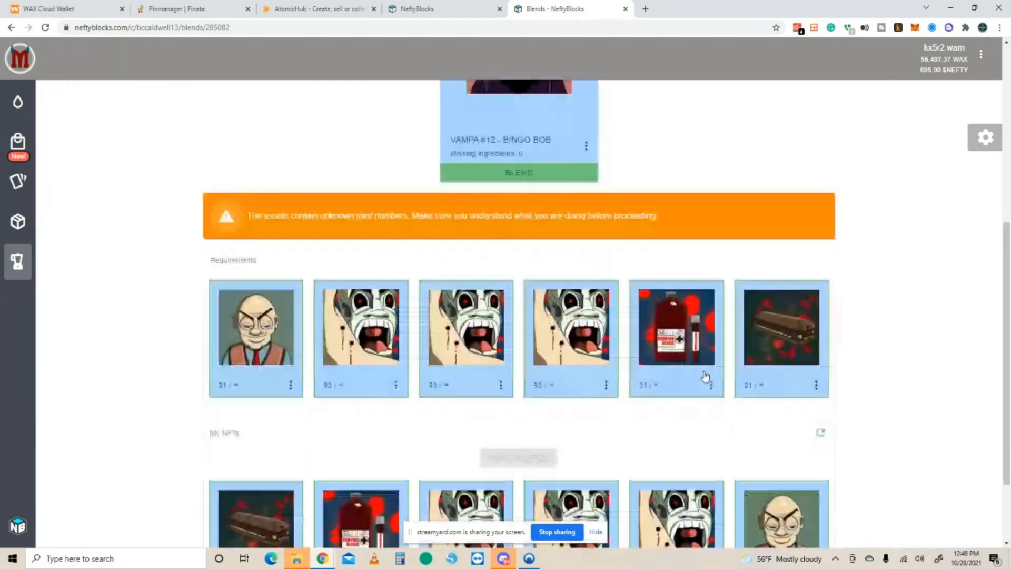
- Blend the selected NFTs into VAMPA #12 - BINGO BOB and approve the transaction in the WAX Cloud Wallet
scroll(703, 377, up, 2)
scroll(704, 376, up, 2)
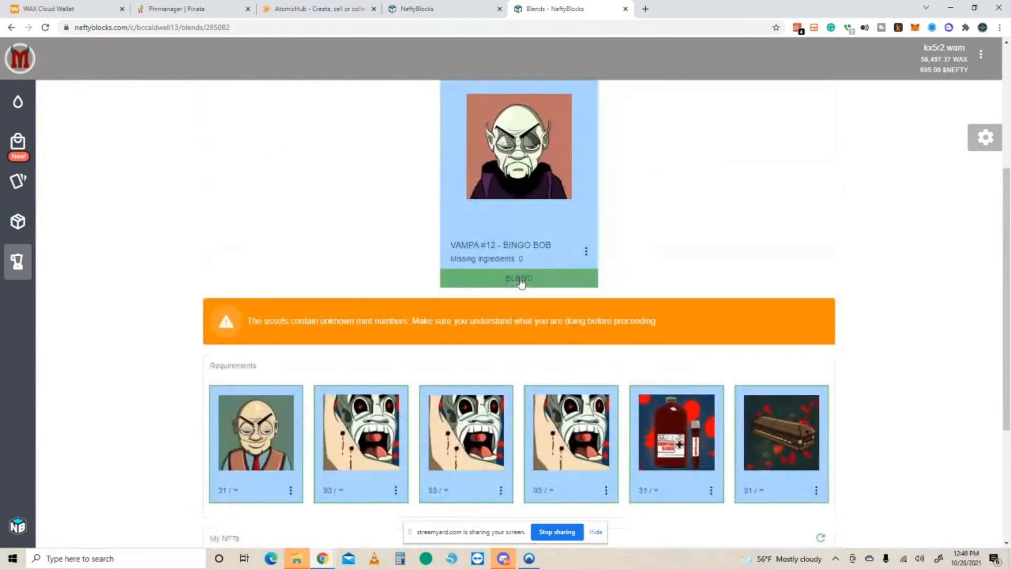
click(518, 279)
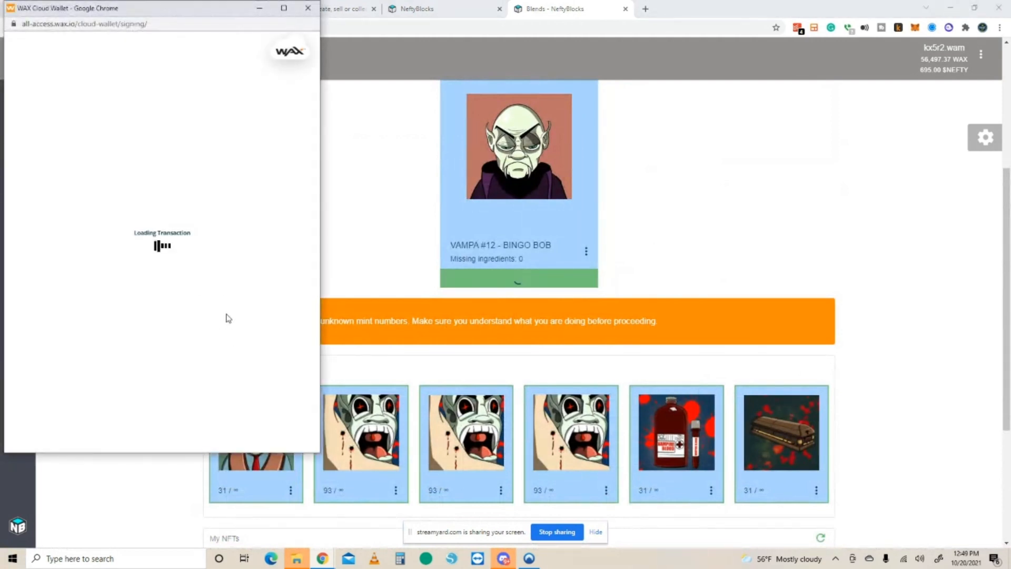
click(214, 333)
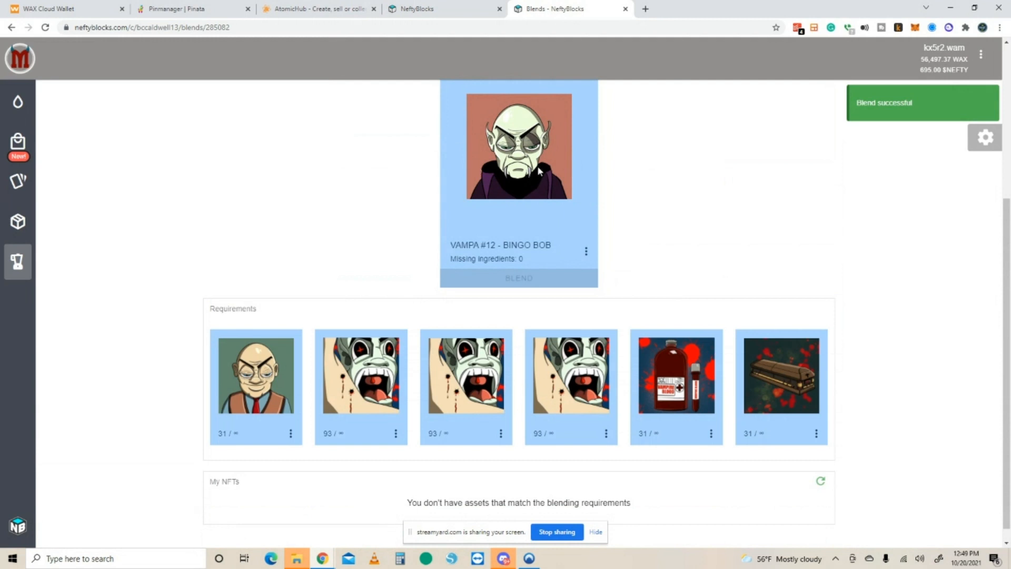
- View the owned NFTs in the collection to check for the newly blended VAMPA #12 - BINGO BOB
scroll(532, 194, up, 3)
mouse_move(53, 261)
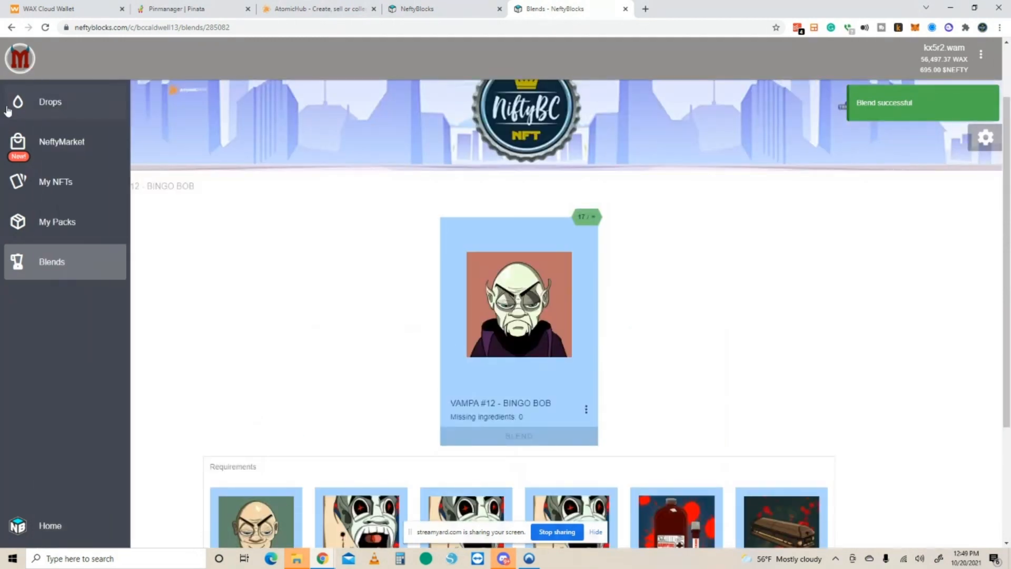
click(53, 189)
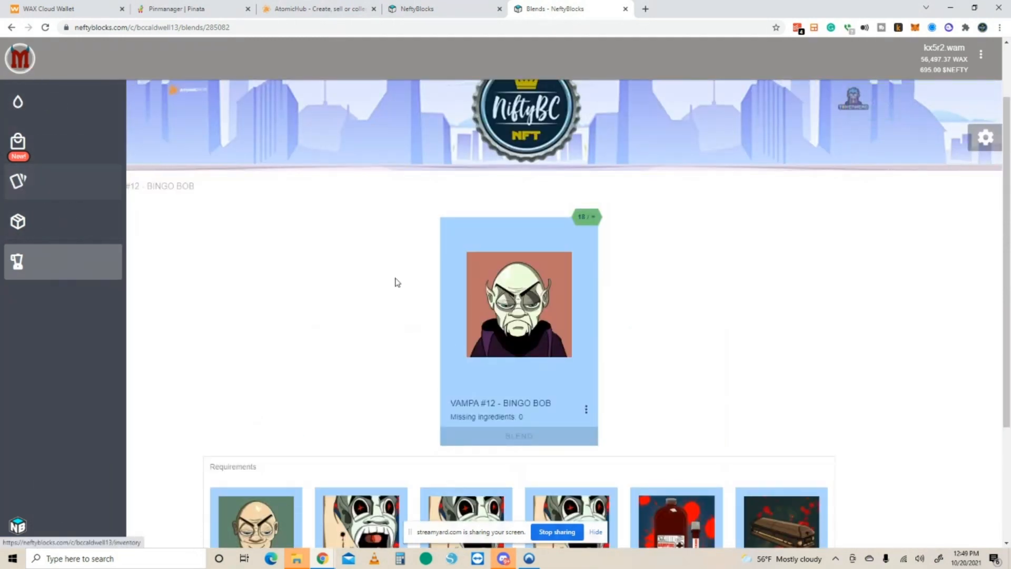
scroll(321, 318, down, 3)
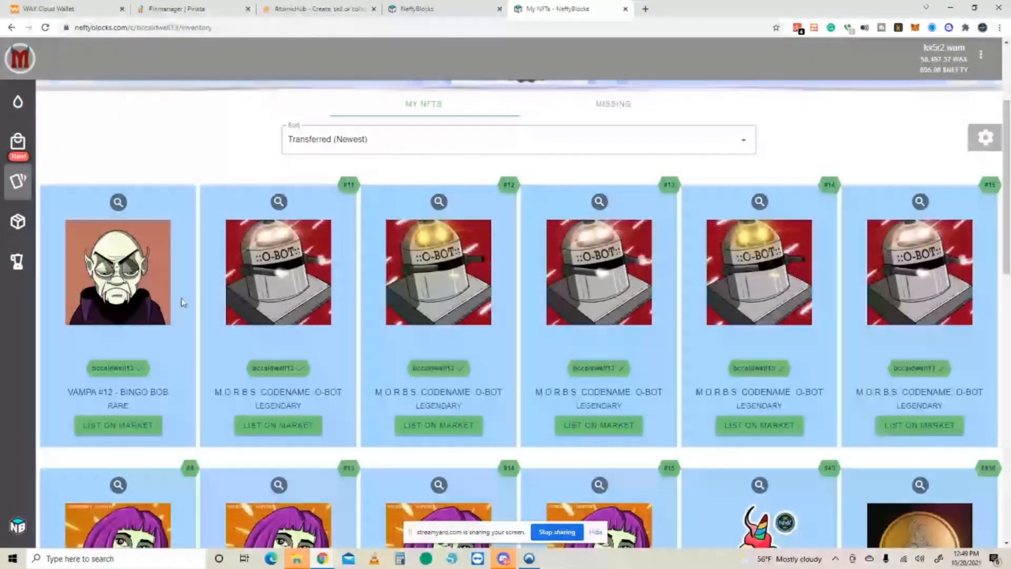
scroll(179, 298, up, 1)
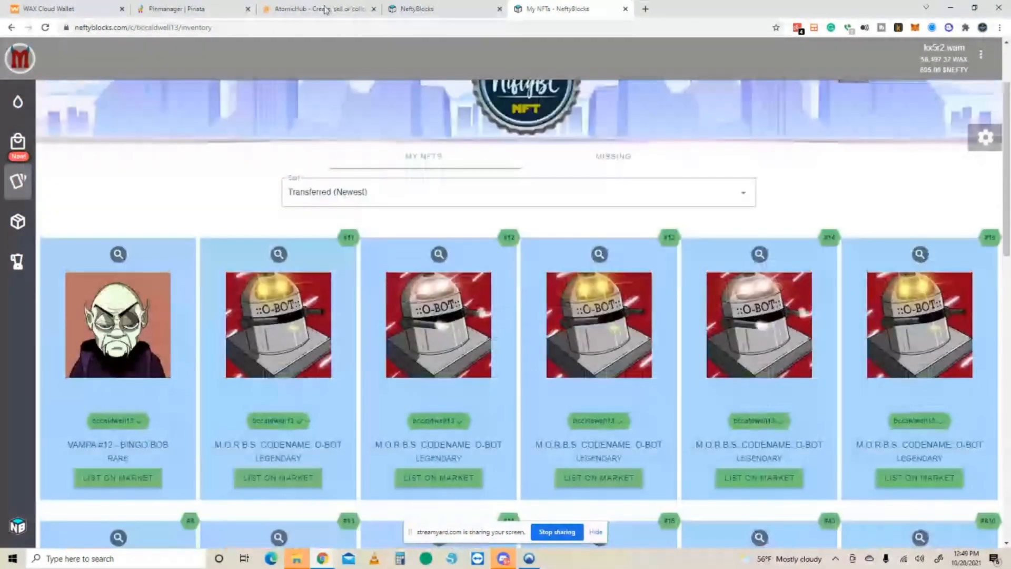
- Return to the NeftyBlocks home page and open the Nifty BC collection for management
click(416, 9)
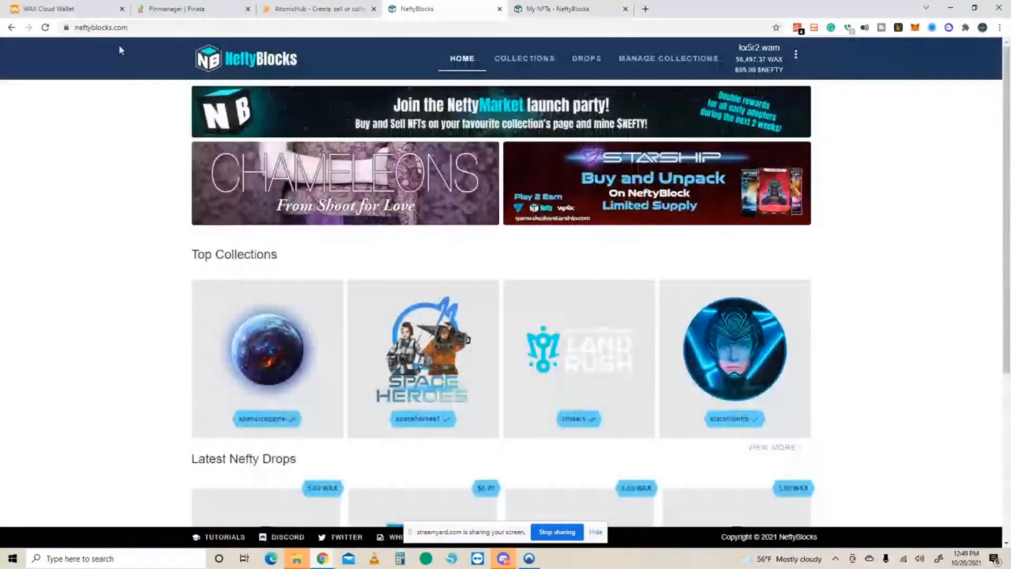
click(47, 16)
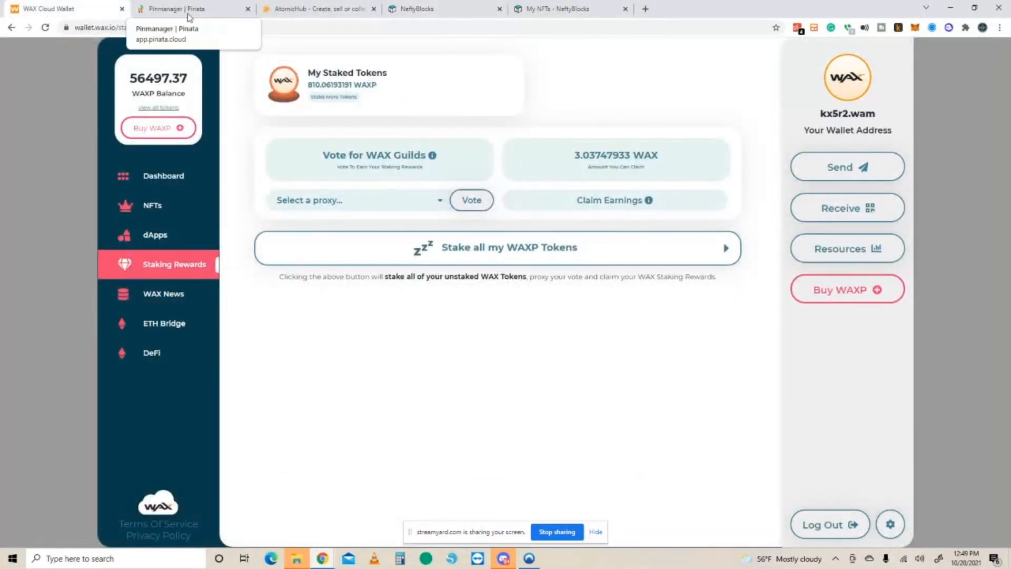
click(408, 9)
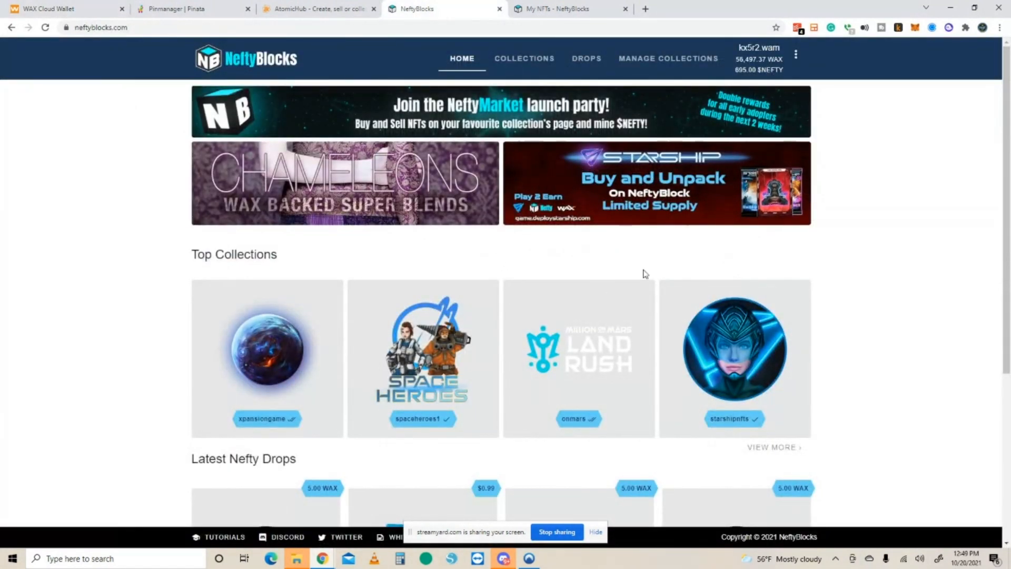
click(668, 59)
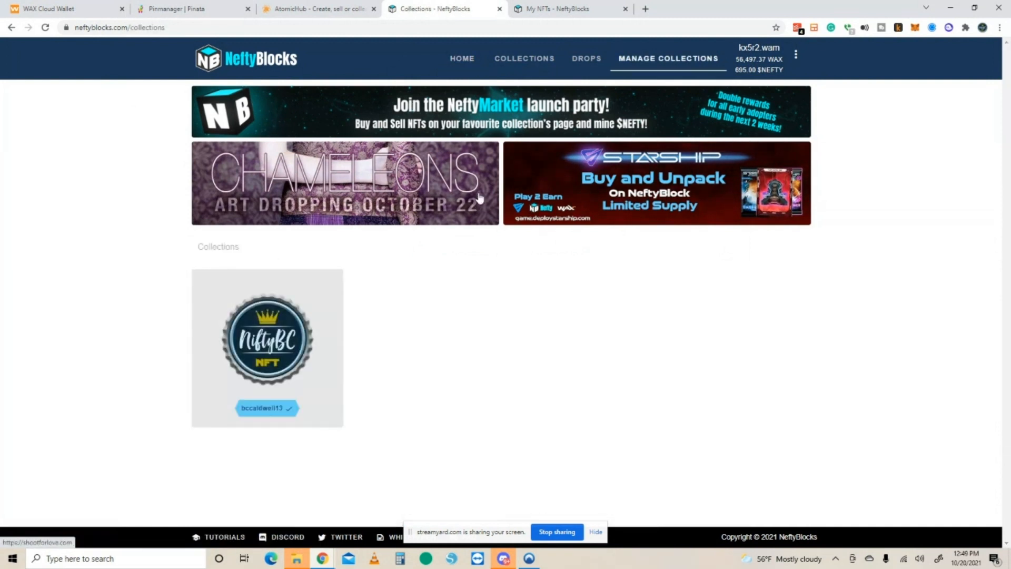
click(265, 369)
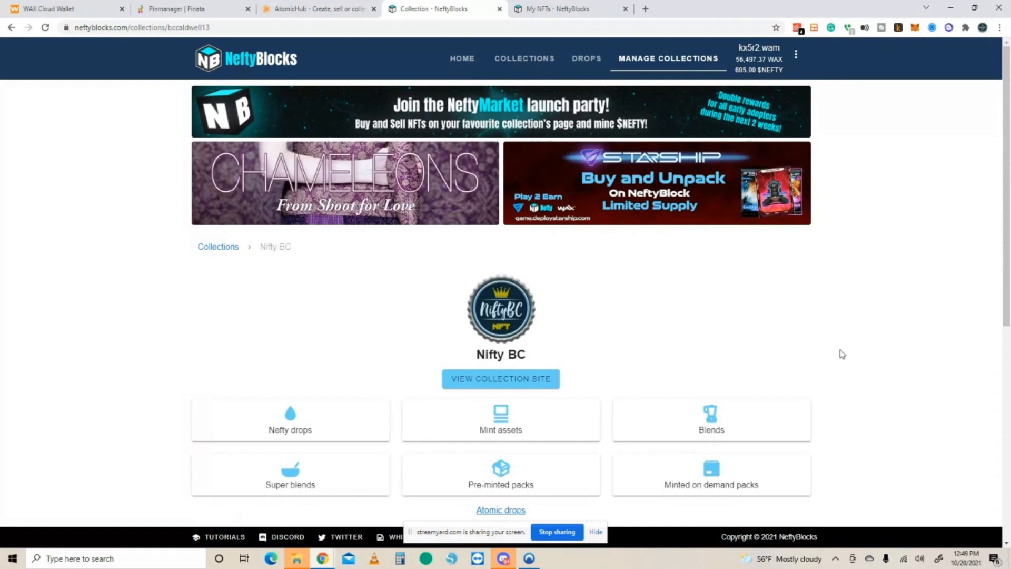
- Examine the Nifty BC management tools and RAM balances, including the deposit form for minted on demand packs RAM
scroll(840, 352, down, 2)
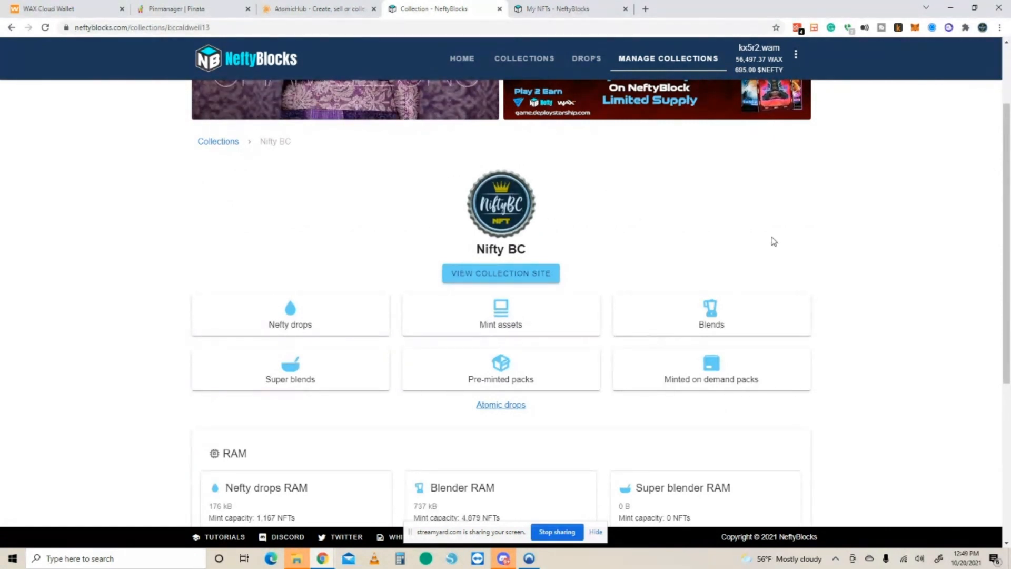
scroll(863, 262, down, 2)
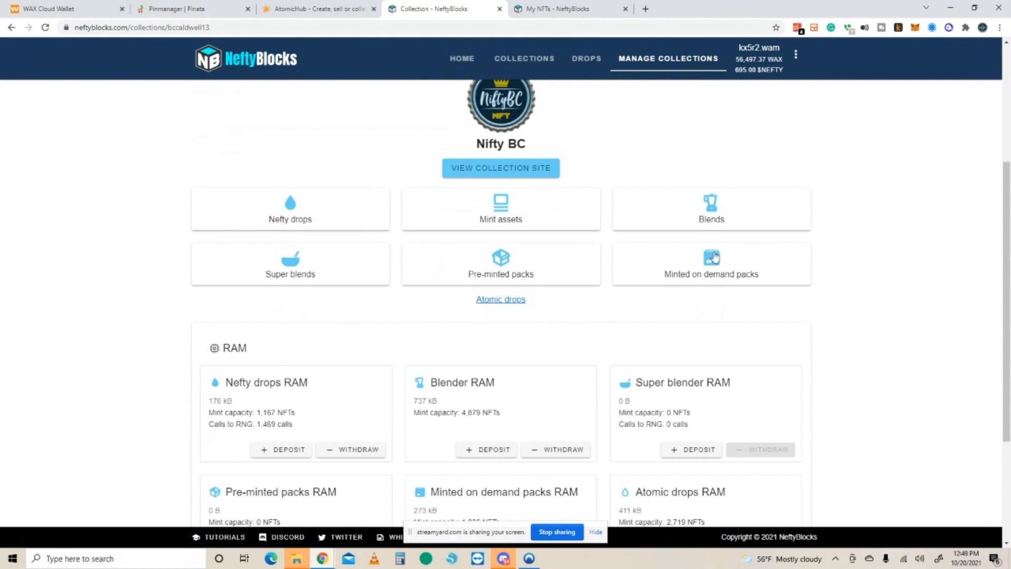
scroll(864, 295, down, 1)
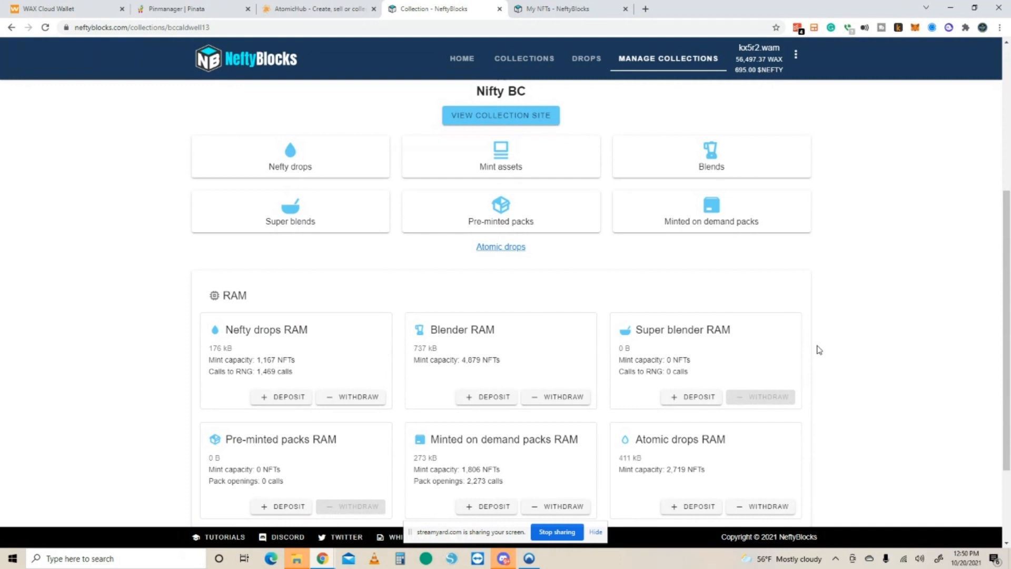
scroll(847, 352, down, 2)
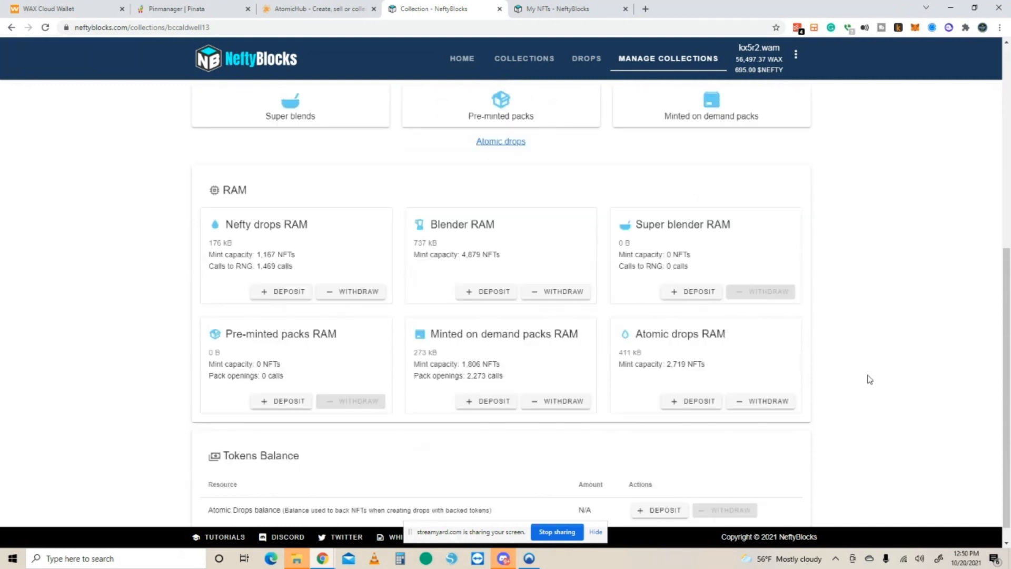
scroll(854, 338, up, 3)
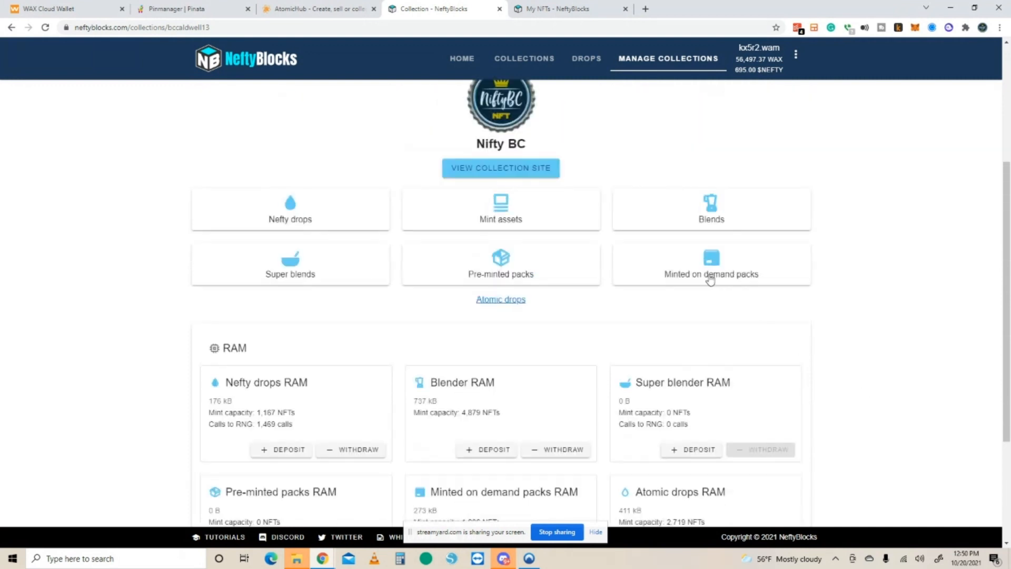
scroll(708, 277, down, 3)
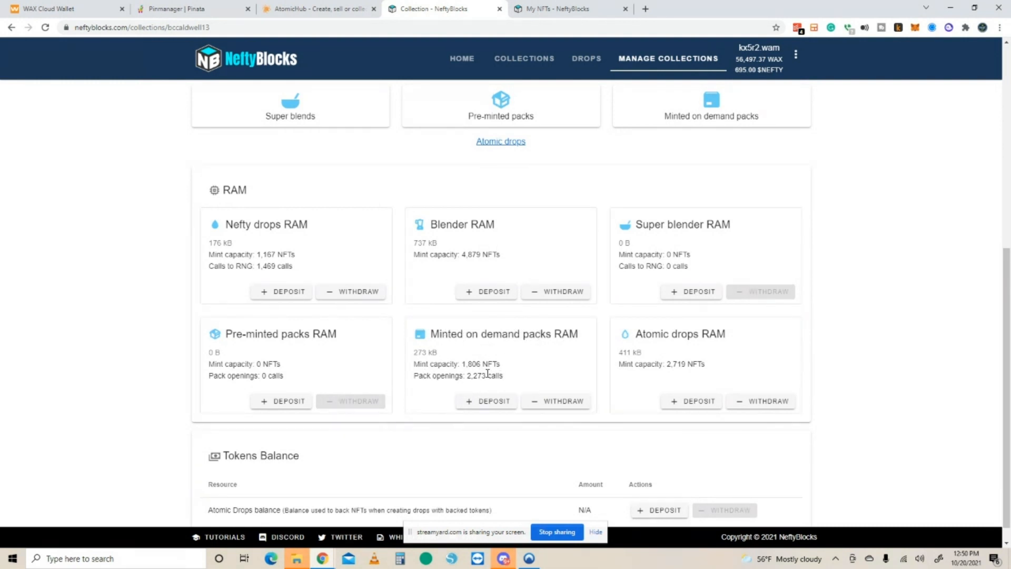
click(489, 403)
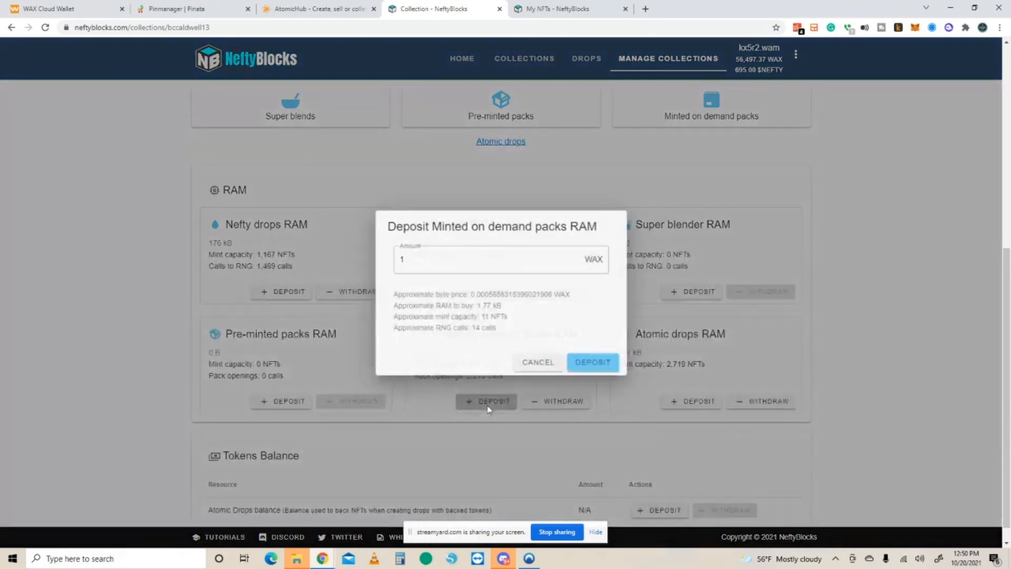
click(542, 366)
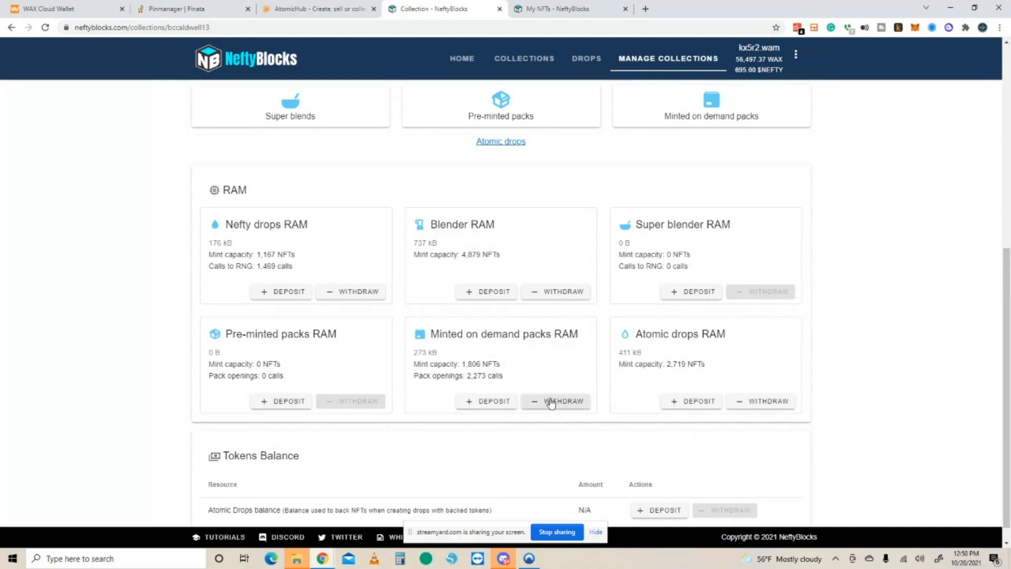
scroll(658, 409, up, 3)
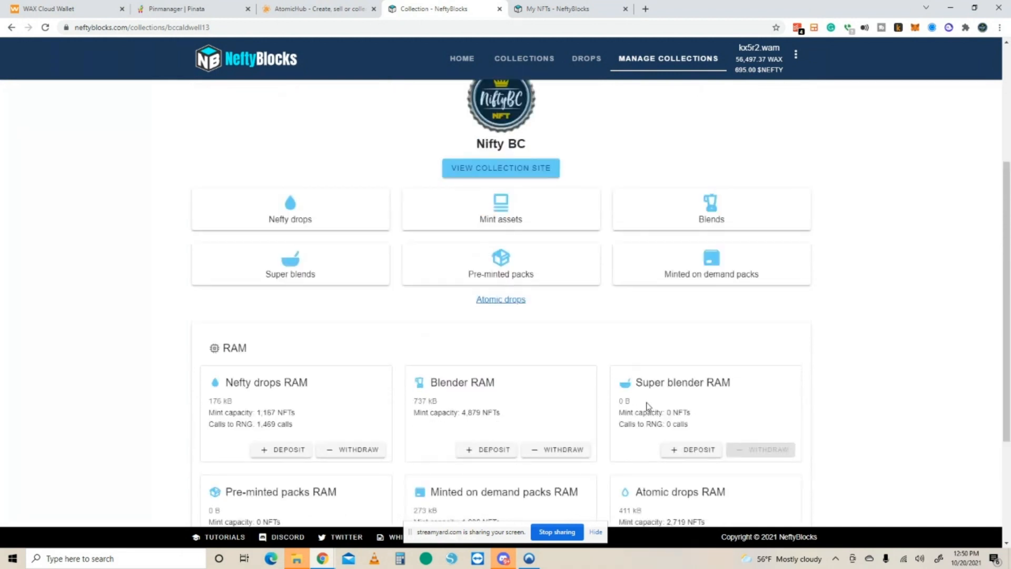
scroll(599, 393, up, 3)
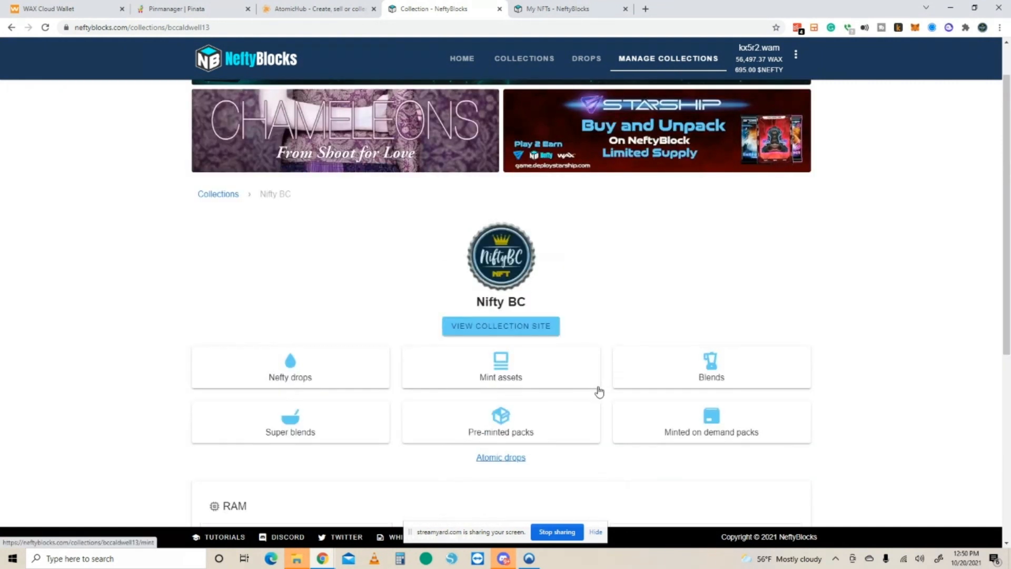
scroll(599, 393, down, 2)
scroll(689, 337, up, 2)
scroll(687, 337, down, 2)
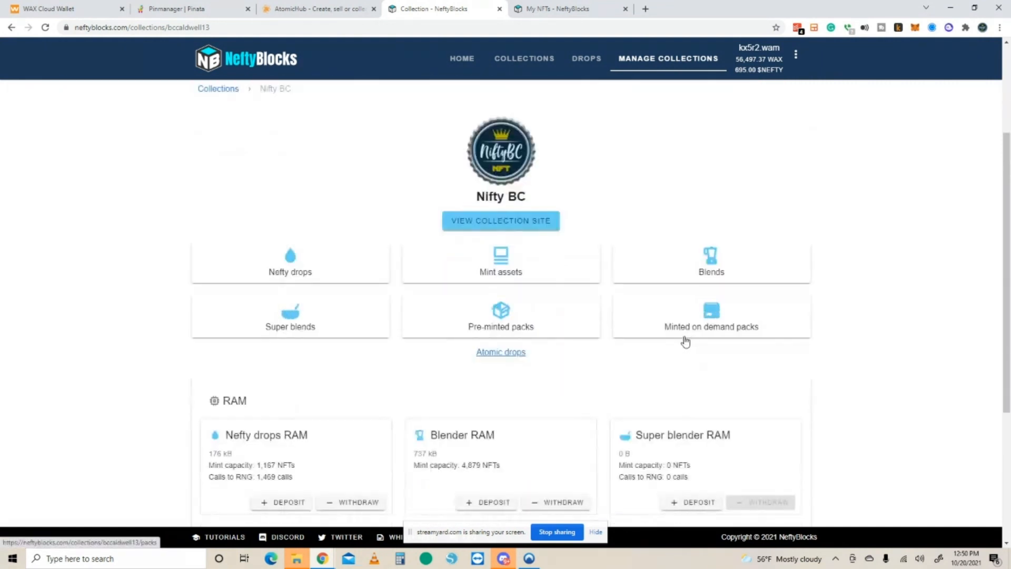
scroll(544, 295, up, 2)
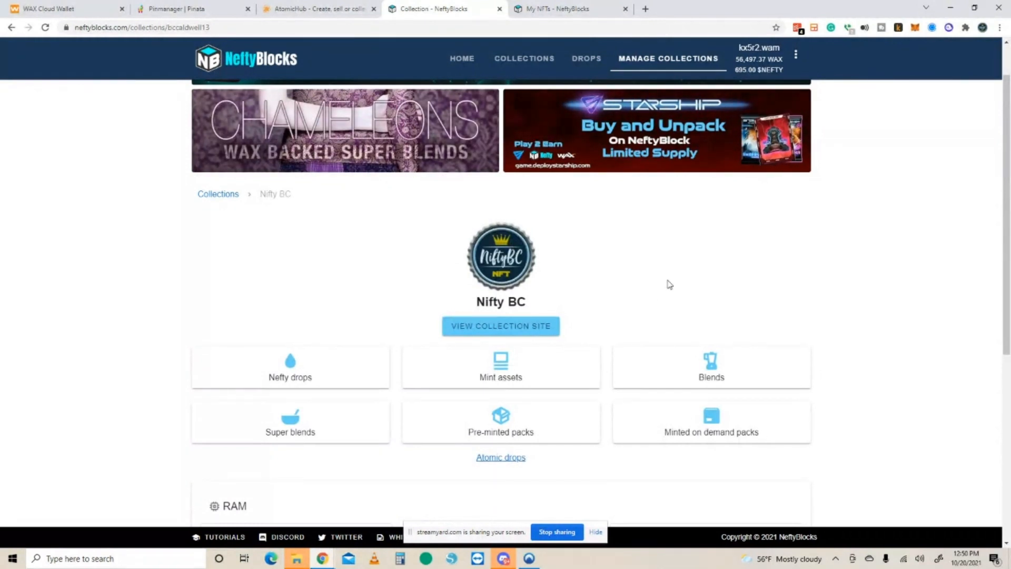
- Switch to AtomicHub and open the Nifty BC collection in the NFT Creator
click(308, 11)
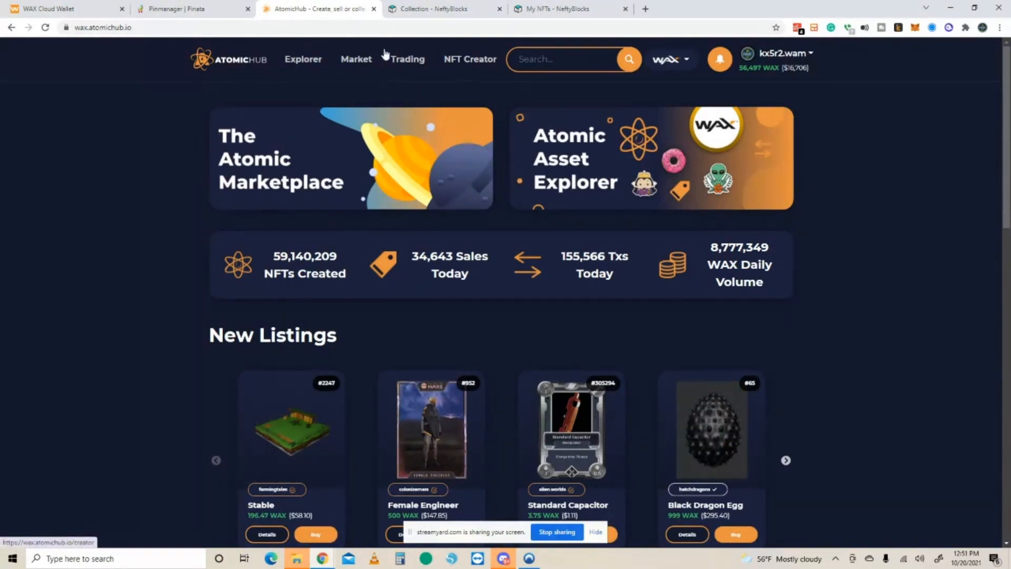
click(476, 64)
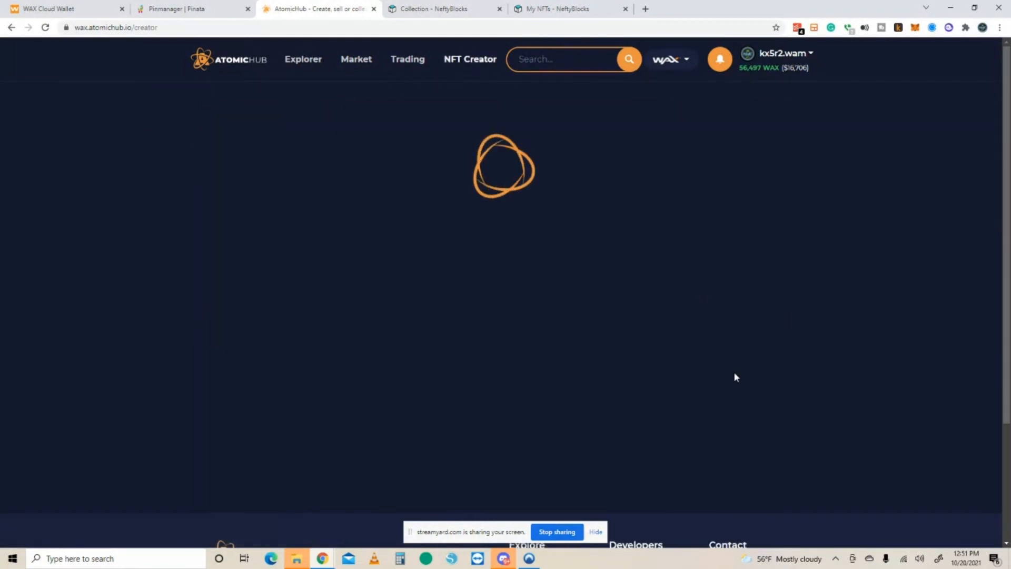
click(422, 425)
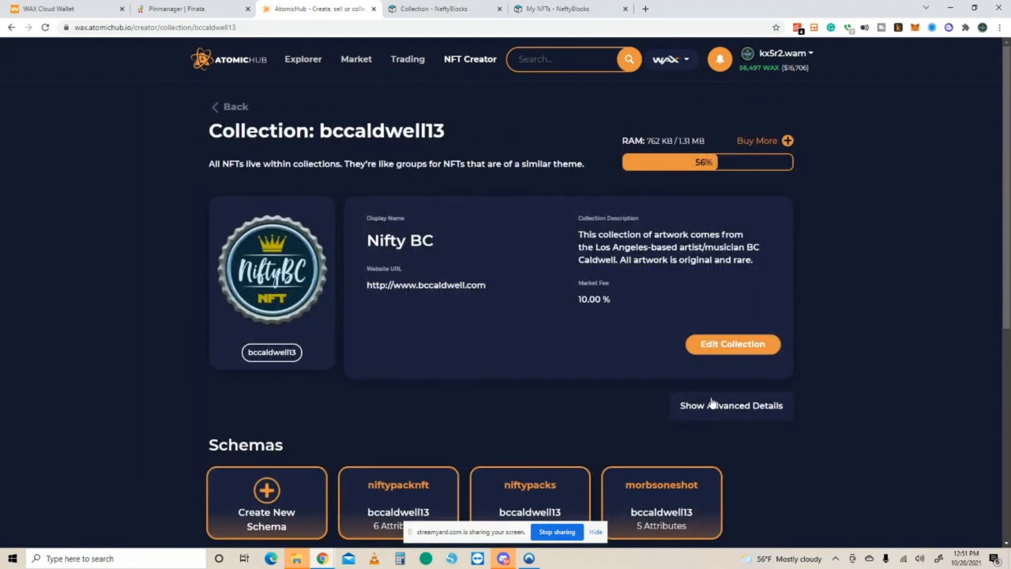
- Open the niftypacks schema from the collection's schemas
scroll(710, 399, down, 3)
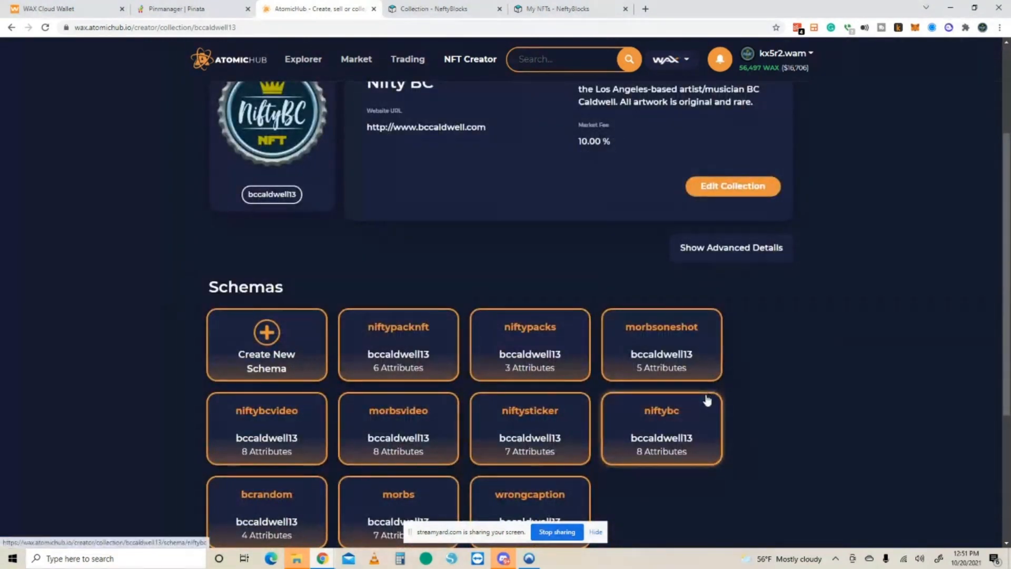
scroll(604, 244, up, 1)
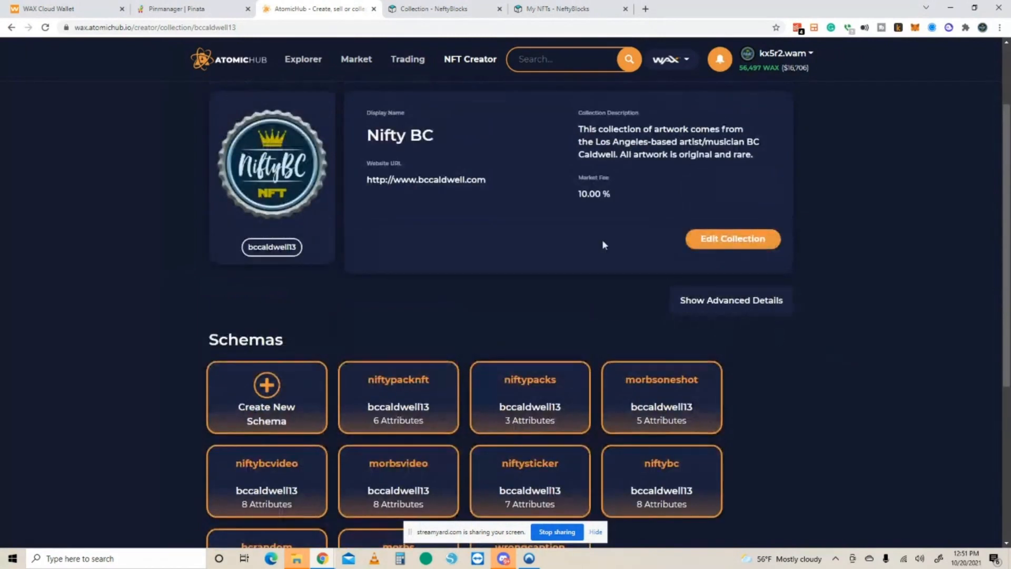
scroll(427, 316, down, 2)
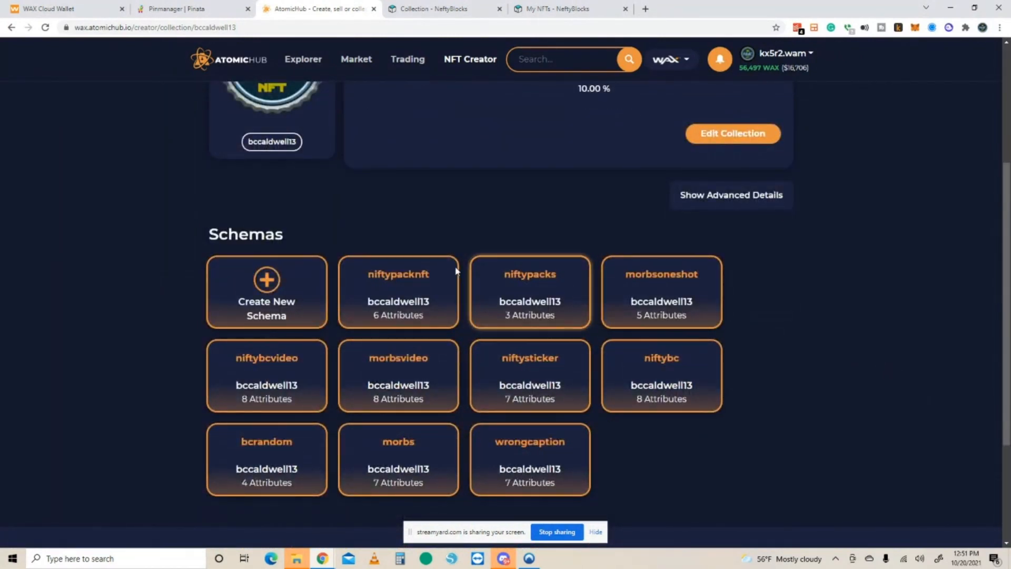
click(533, 295)
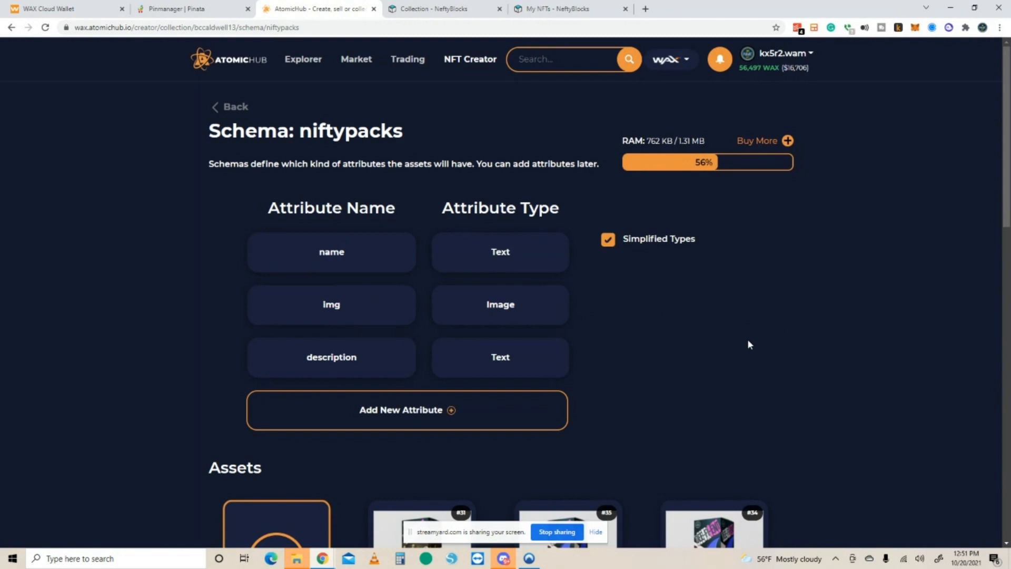
- Examine the niftypacks schema's attributes, minted pack assets and pack templates
scroll(715, 327, down, 2)
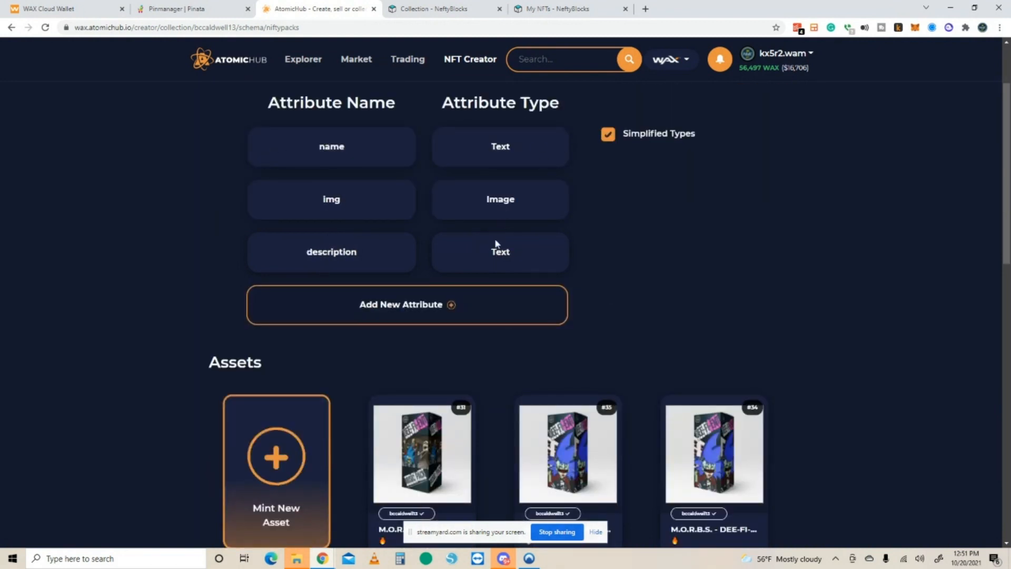
scroll(527, 263, down, 2)
scroll(648, 224, up, 1)
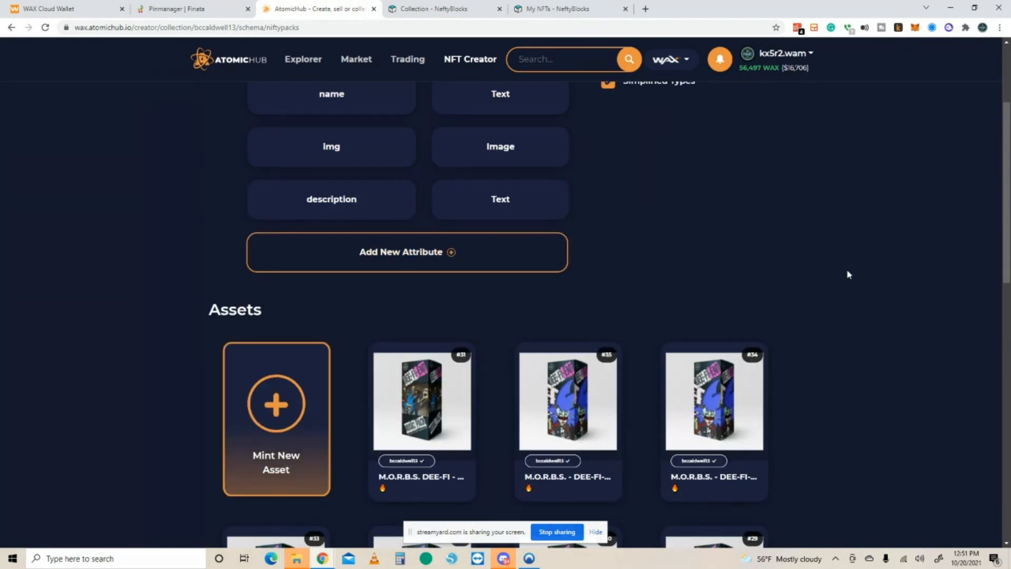
scroll(780, 316, down, 2)
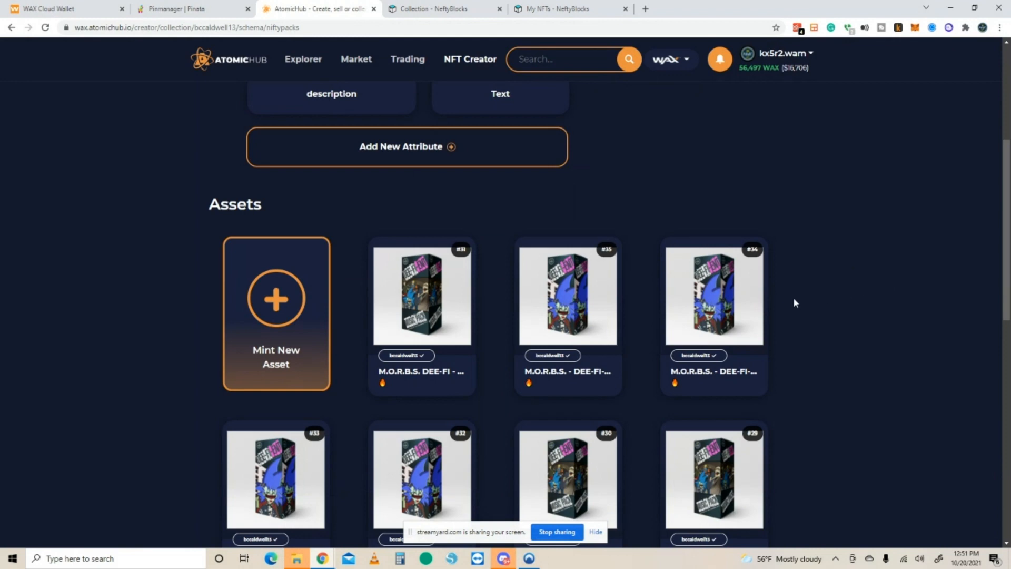
scroll(843, 305, down, 4)
scroll(854, 305, down, 5)
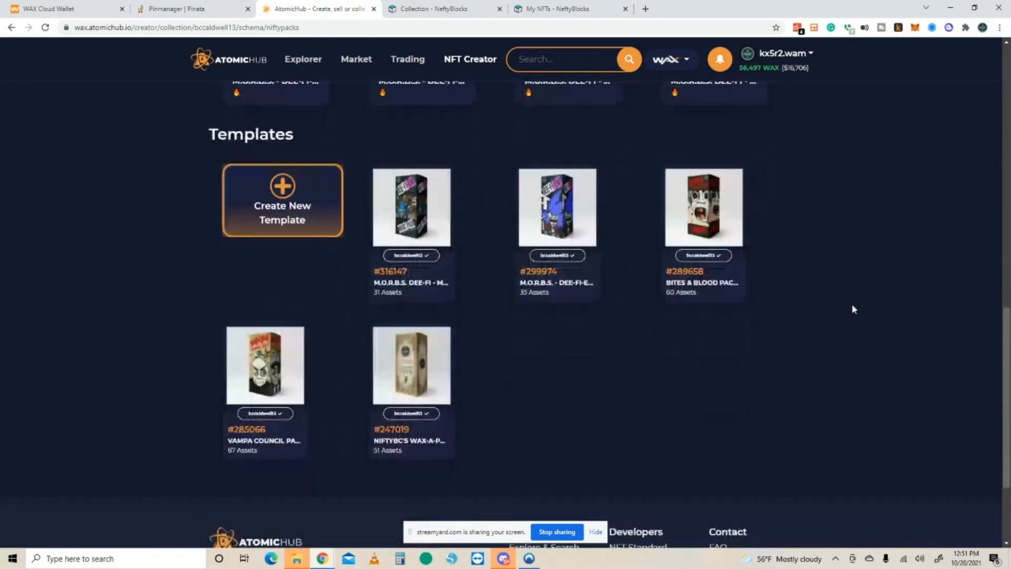
- Examine the new template form for the niftypacks schema, including its attributes, and return to the schema page
click(285, 204)
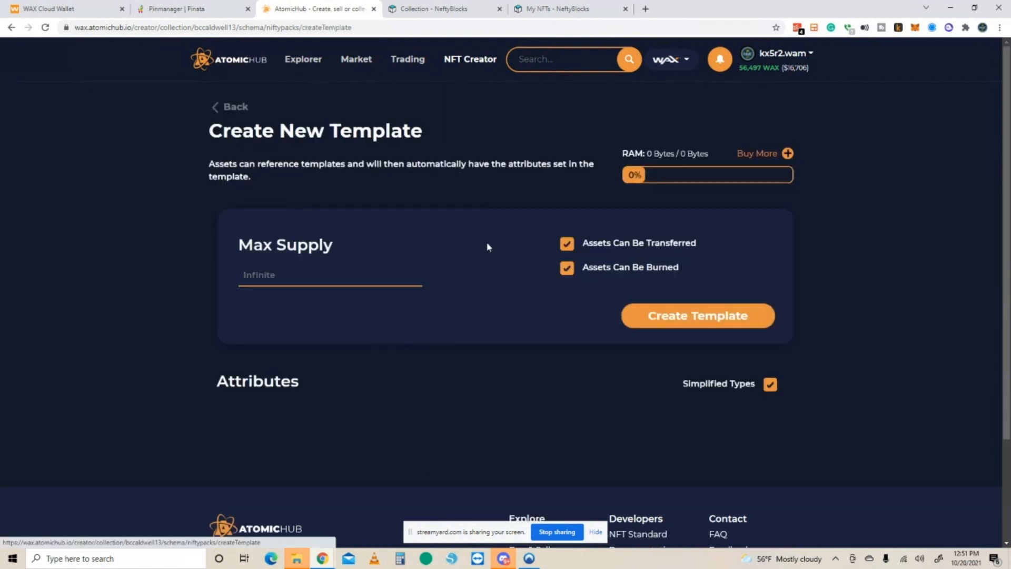
scroll(740, 334, down, 2)
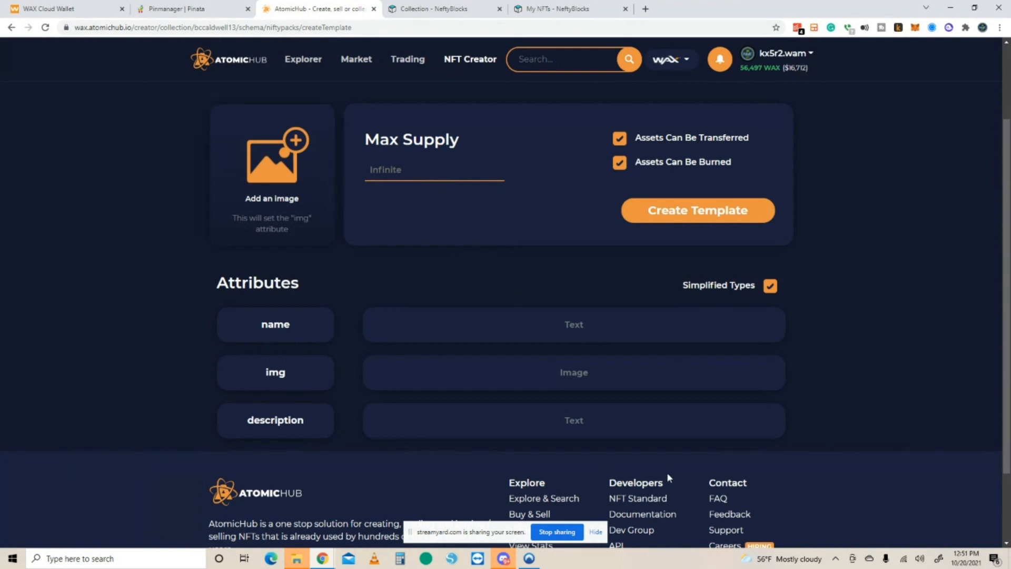
click(11, 27)
- View the details of M.O.R.B.S. DEE-FI pack template #316147 and return to the niftypacks schema
click(448, 295)
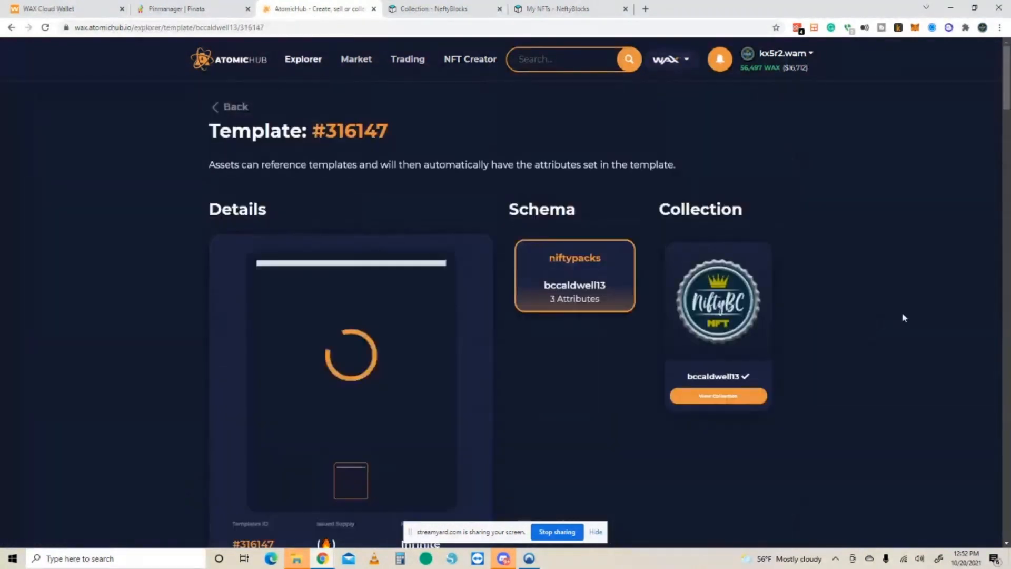
scroll(902, 317, down, 3)
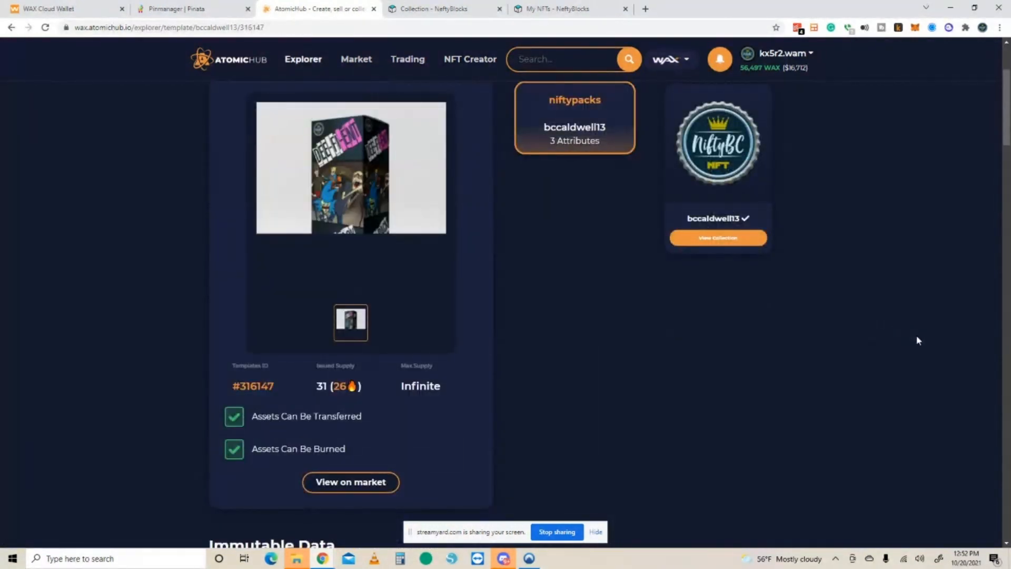
click(11, 27)
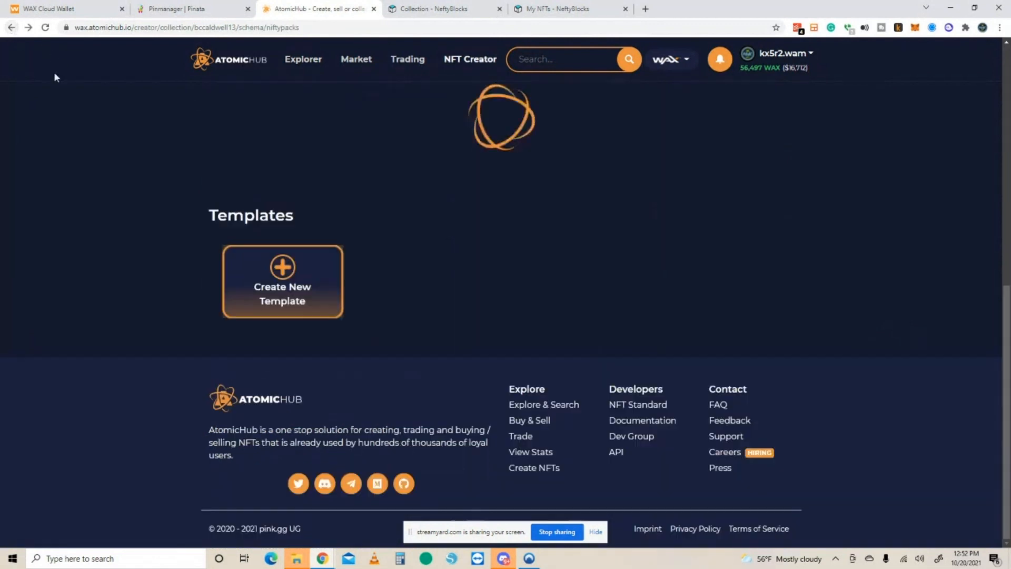
- Open the BITES & BLOOD PACKS template and examine its image, supply, transfer and burn settings, and immutable data
click(710, 319)
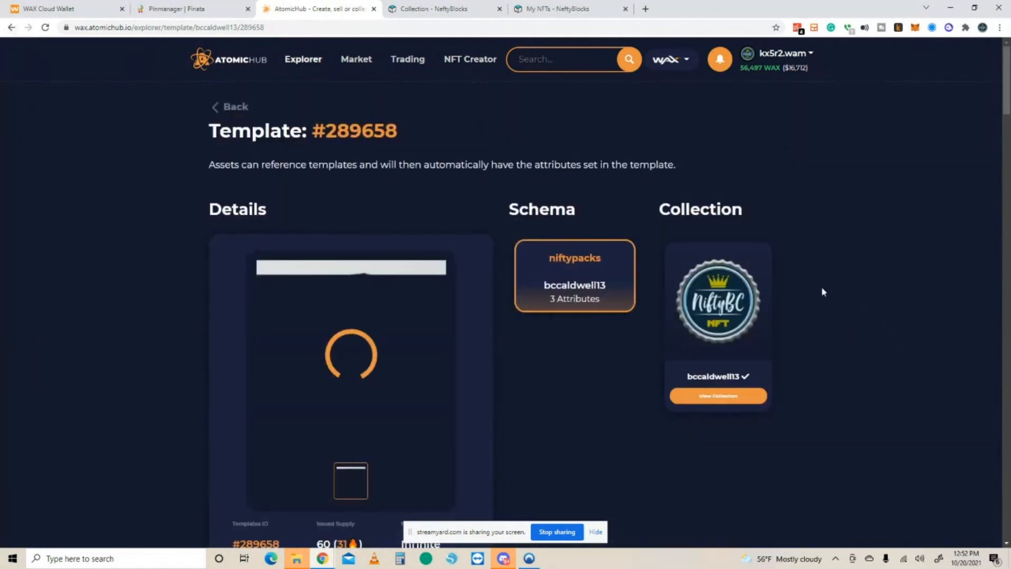
scroll(820, 286, down, 1)
scroll(822, 288, down, 2)
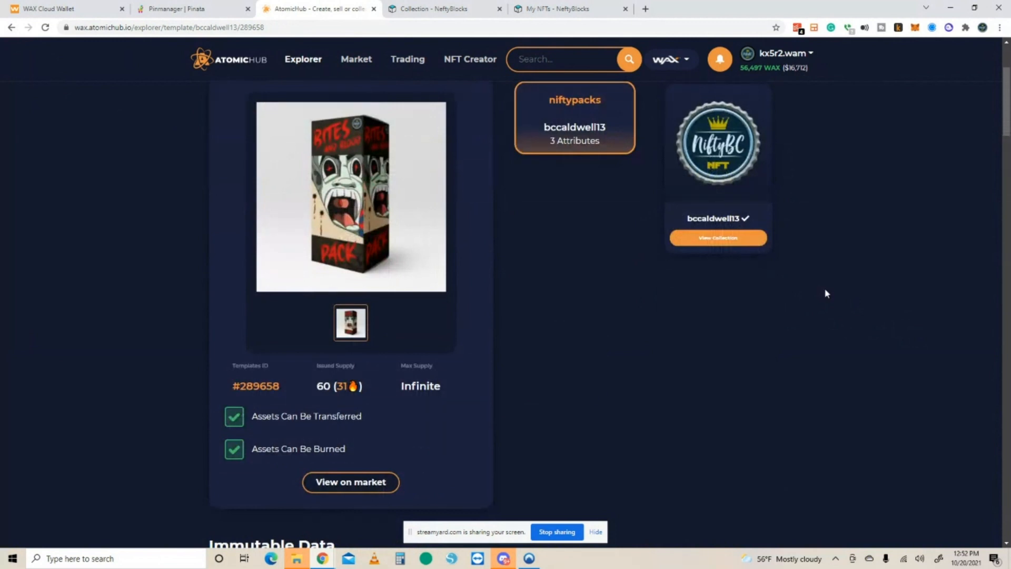
scroll(828, 289, down, 6)
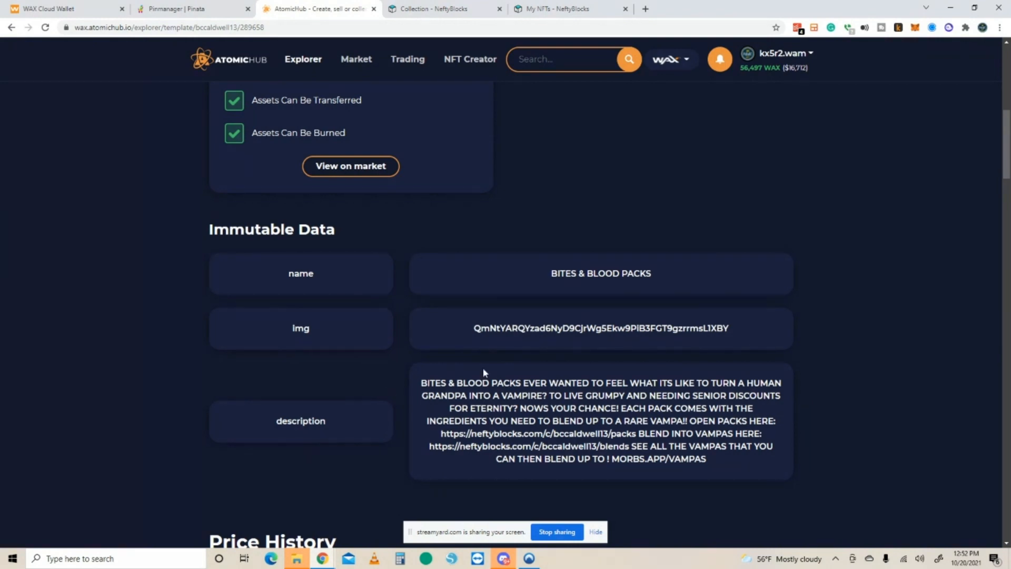
scroll(484, 372, down, 2)
scroll(586, 353, up, 3)
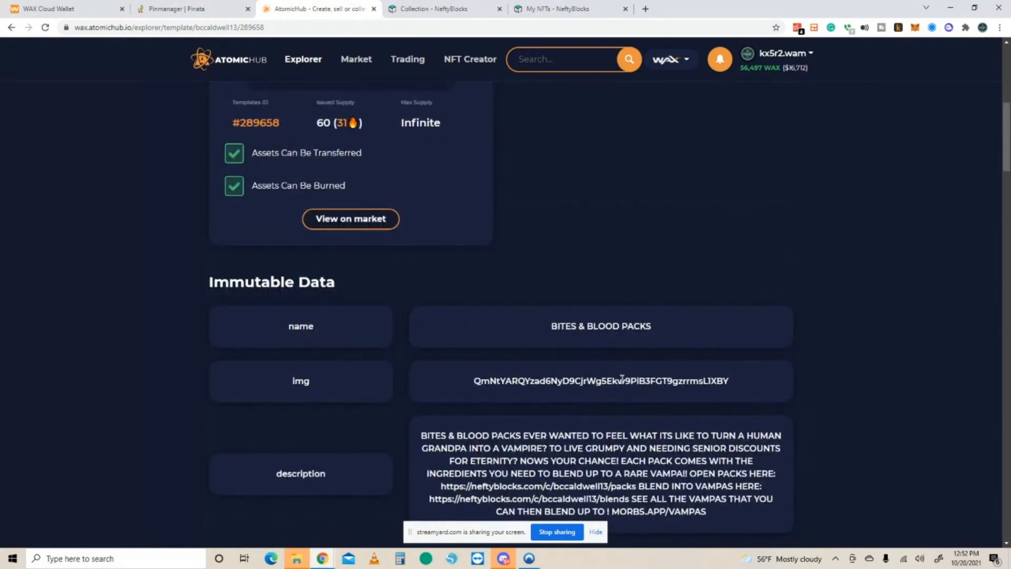
scroll(526, 387, up, 4)
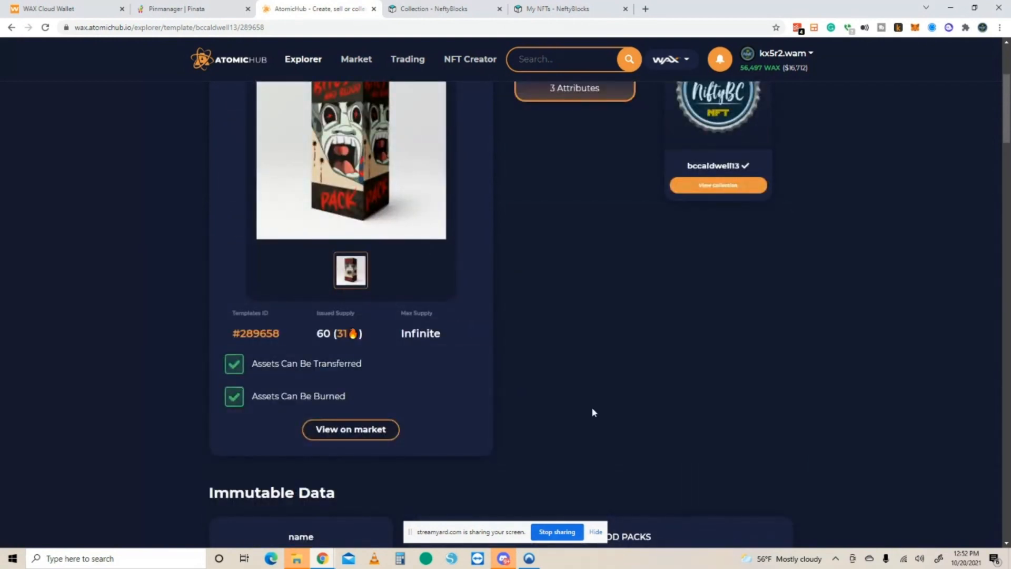
scroll(592, 406, down, 3)
scroll(458, 345, up, 4)
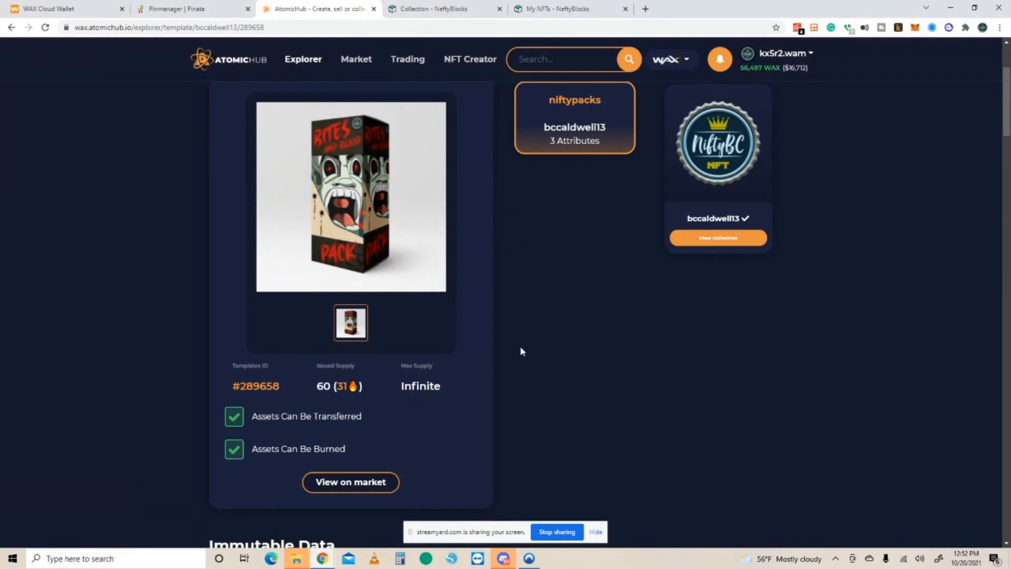
scroll(516, 353, down, 6)
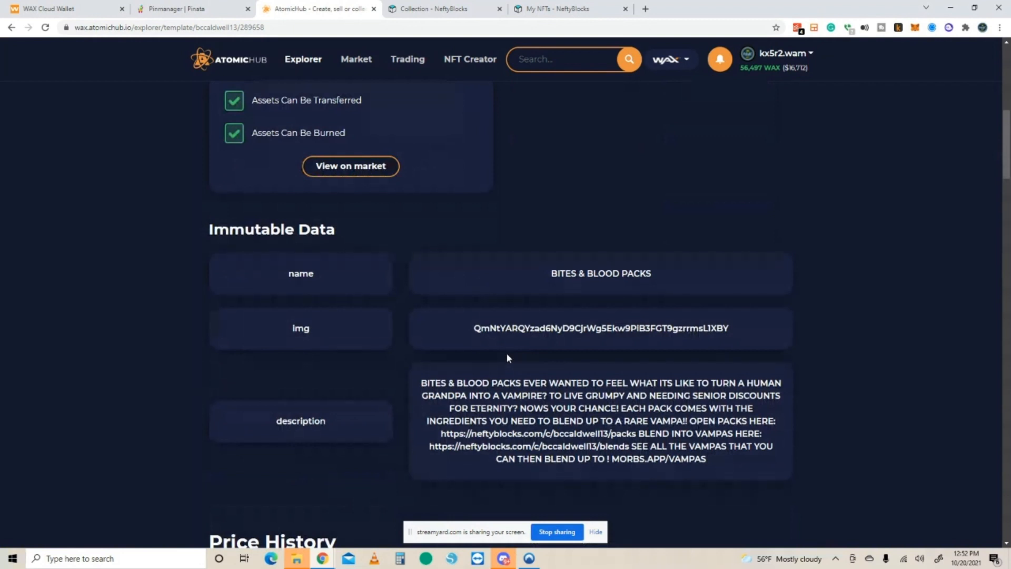
- Compare the template's img hash with the file CIDs in Pinata and preview the CODENAME - O-BOT.mp4 file
click(170, 9)
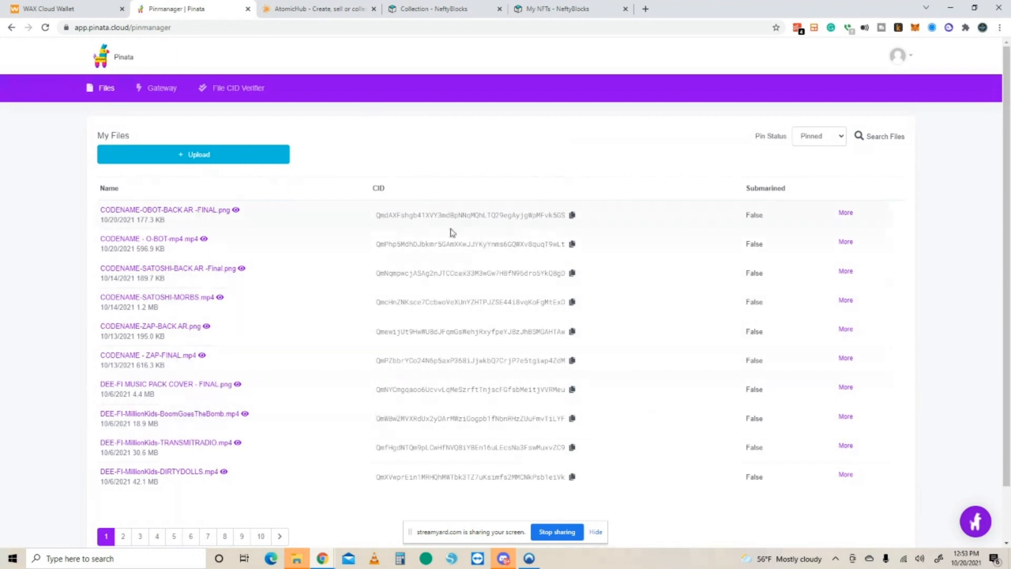
click(287, 12)
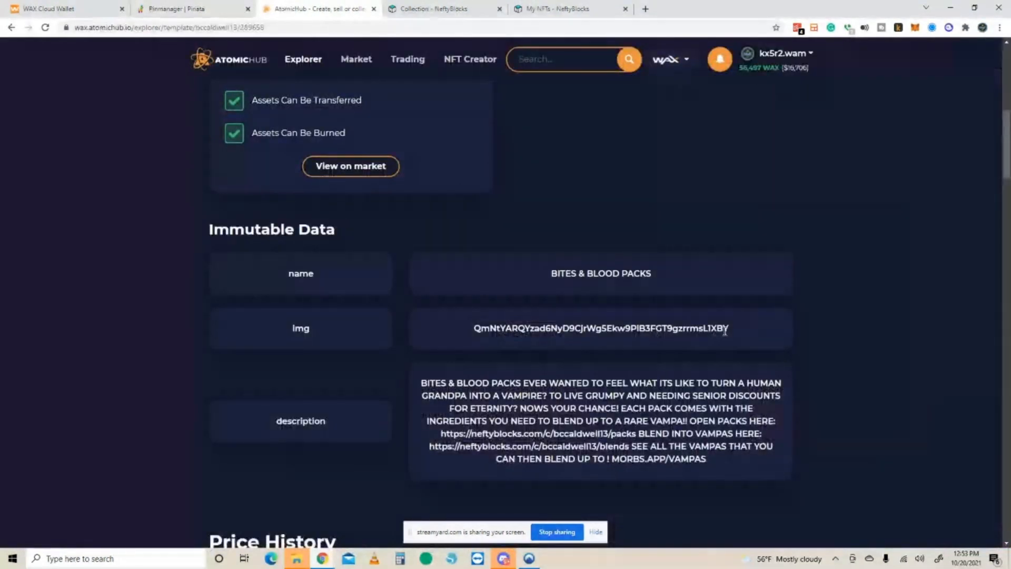
click(195, 9)
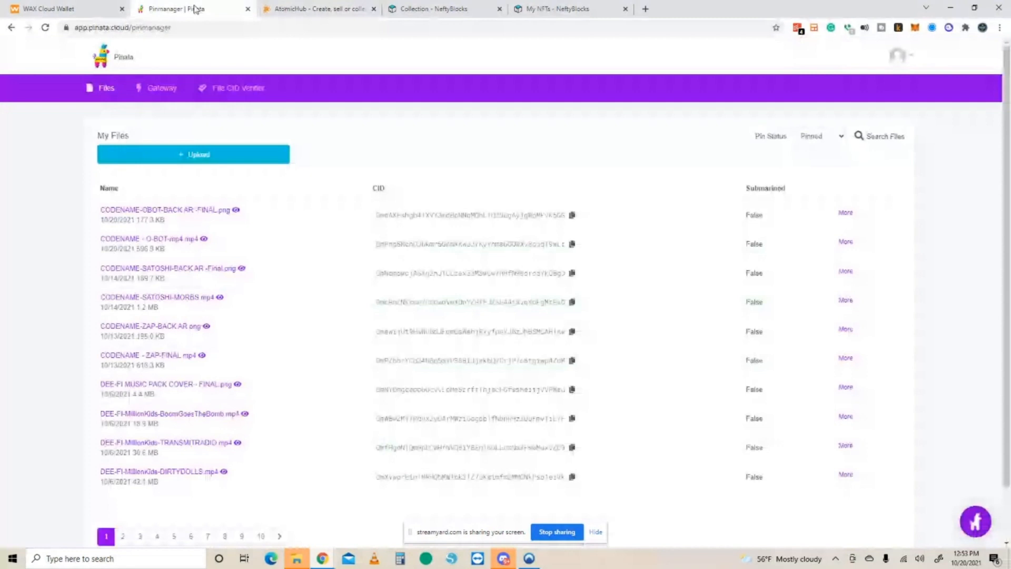
click(170, 239)
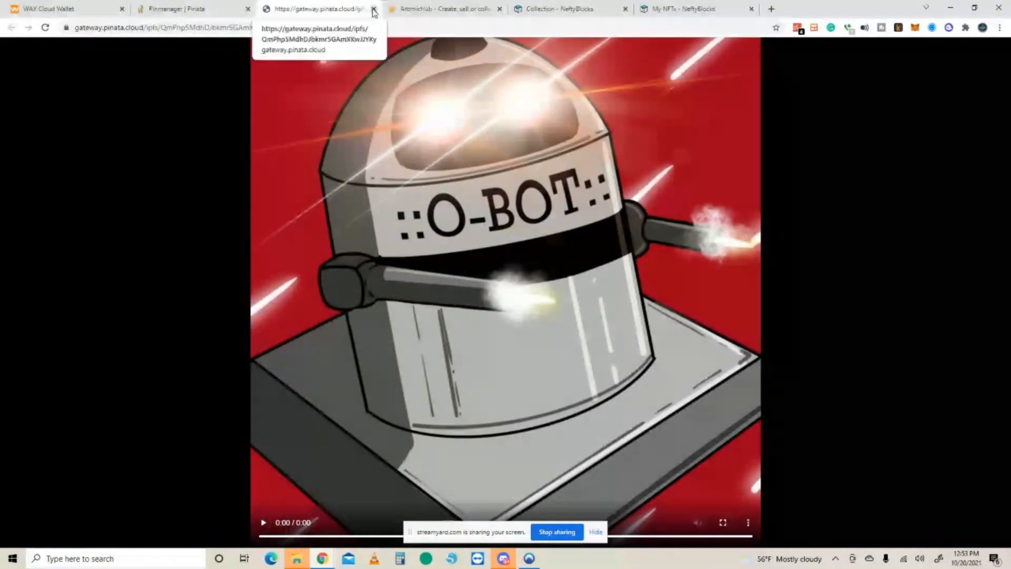
click(373, 9)
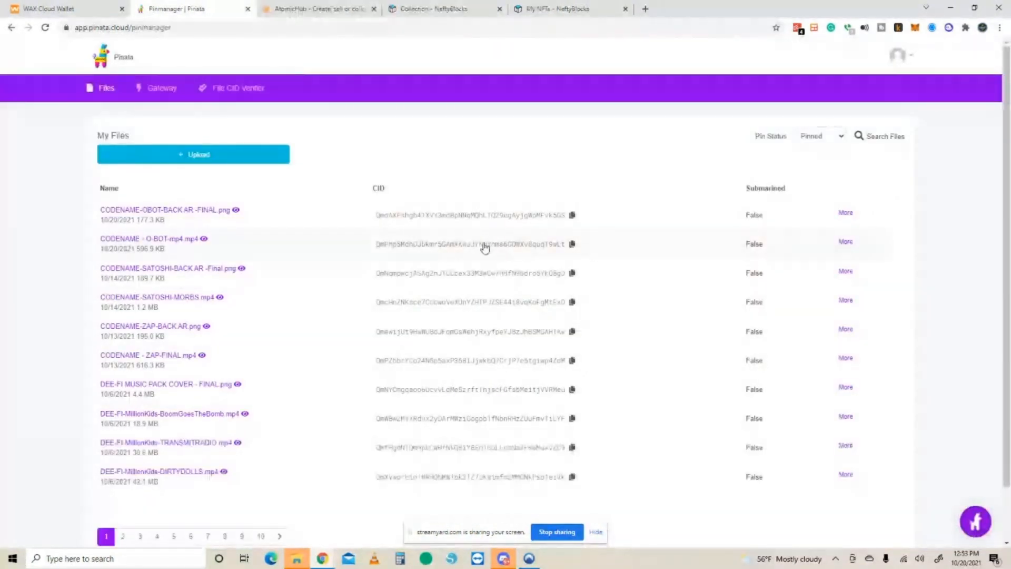
- View Pinata's single-file upload dialog and its file picker, and close them without uploading a file
click(200, 158)
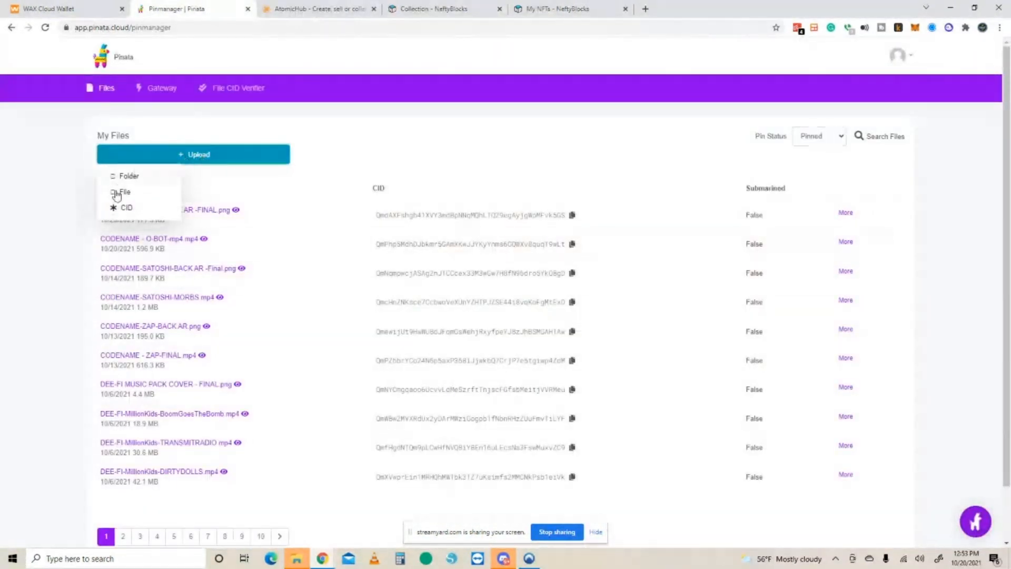
click(142, 194)
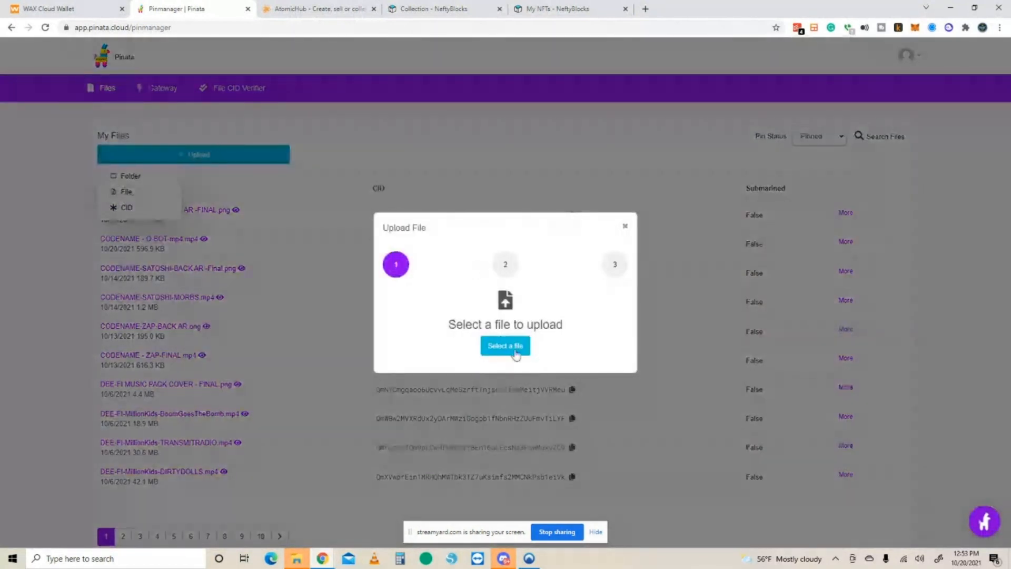
click(516, 348)
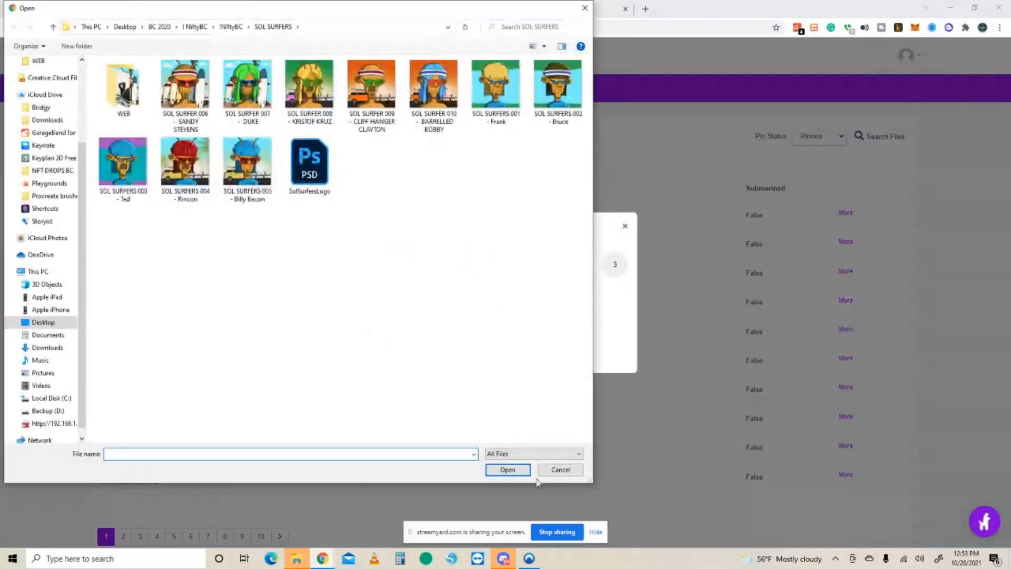
click(547, 470)
click(440, 153)
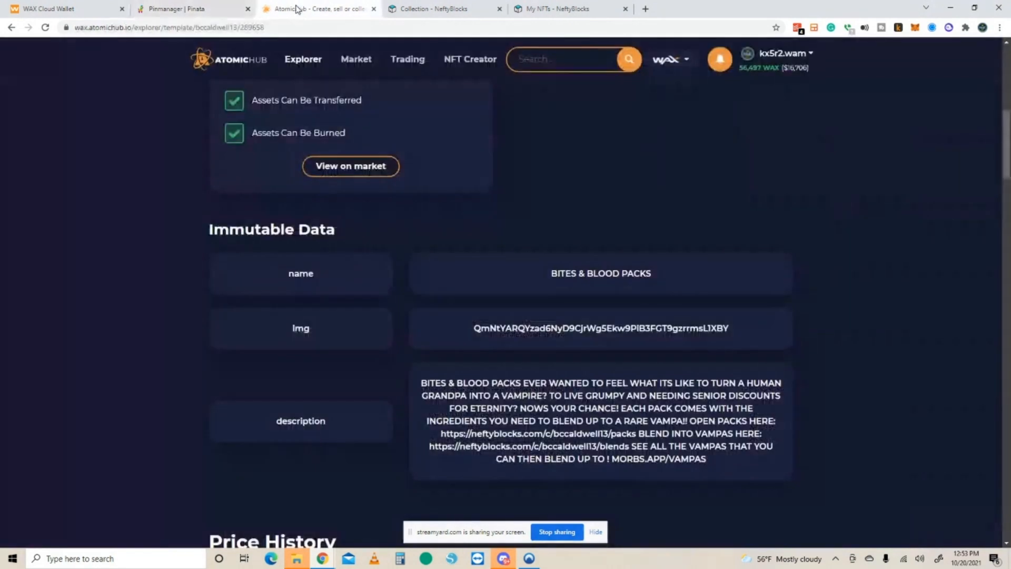
- Compare the BITES & BLOOD PACKS template in AtomicHub with the pinned file list in Pinata
click(297, 9)
scroll(492, 322, up, 6)
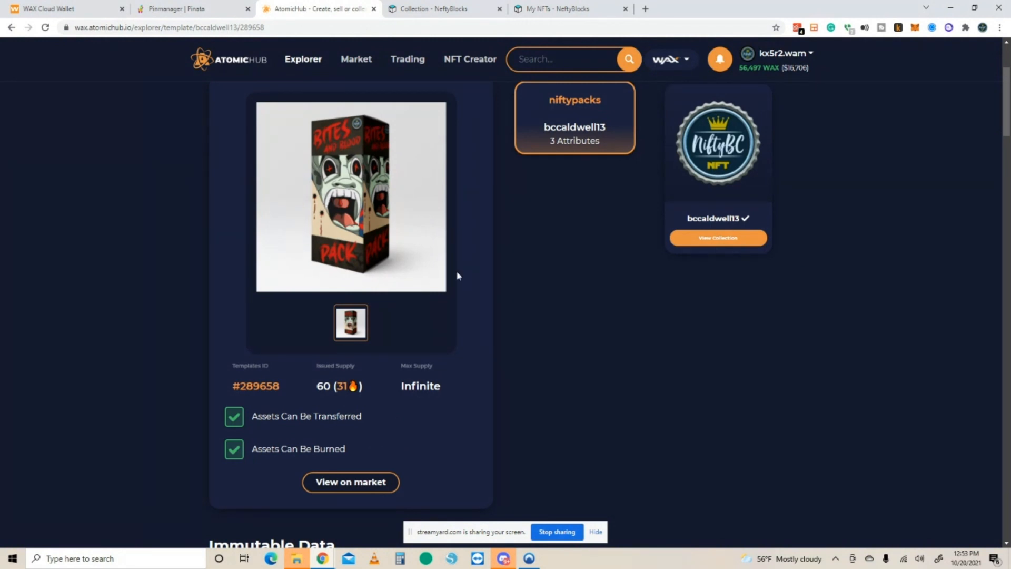
click(195, 11)
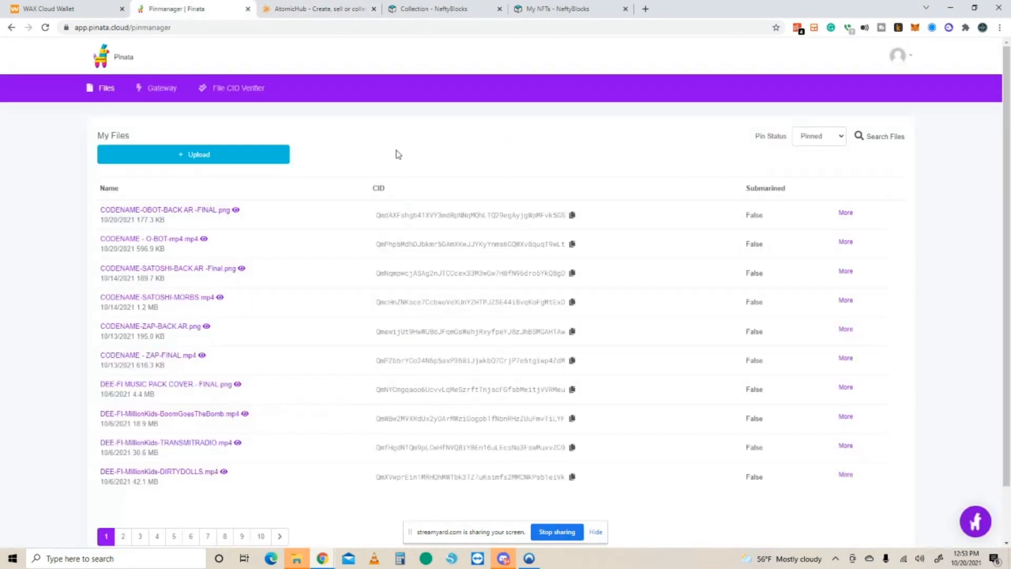
click(316, 8)
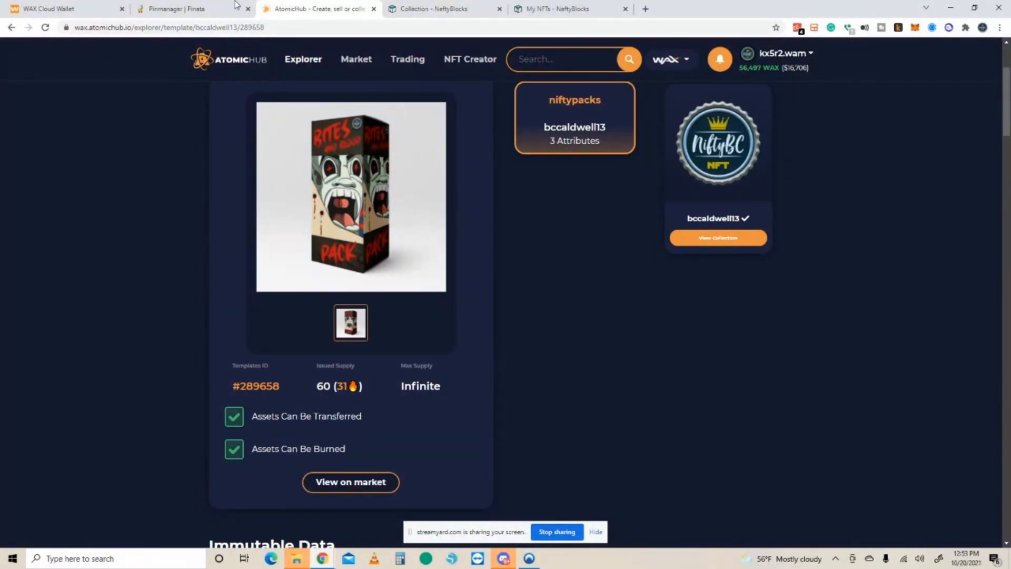
click(187, 7)
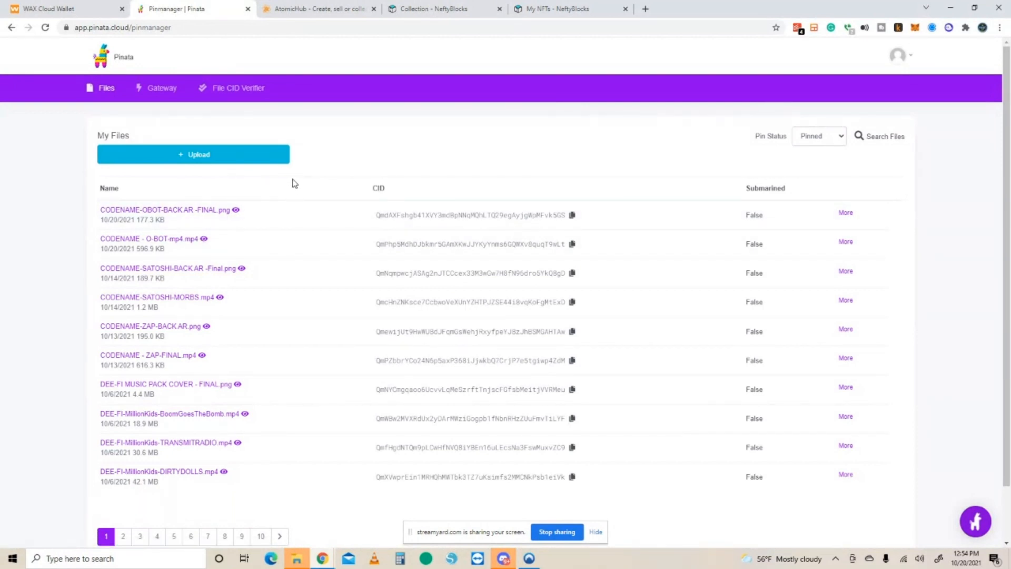
click(291, 11)
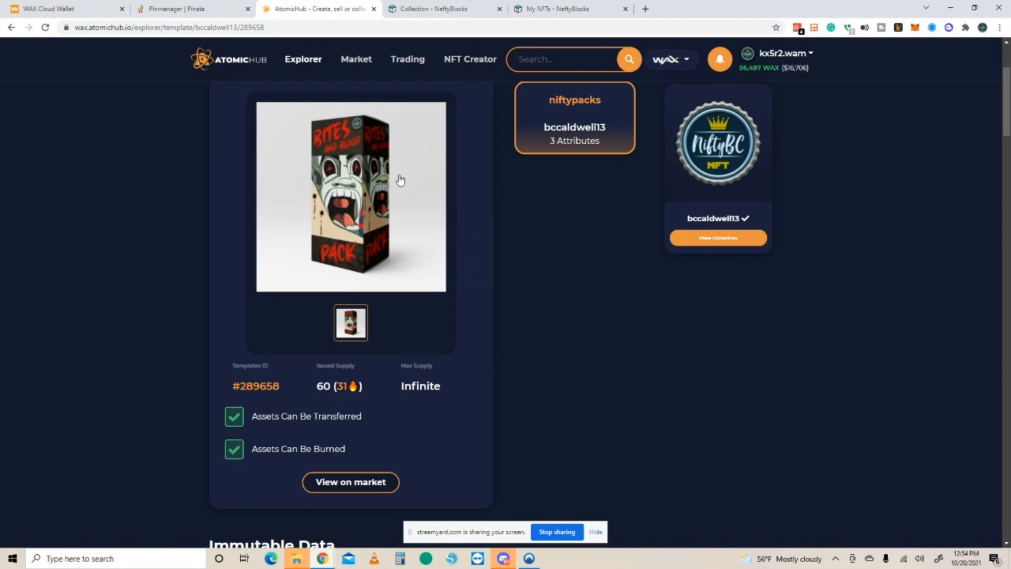
- Review the BITES & BLOOD PACKS template's pack image, supply, schema, collection and name data
scroll(396, 215, up, 1)
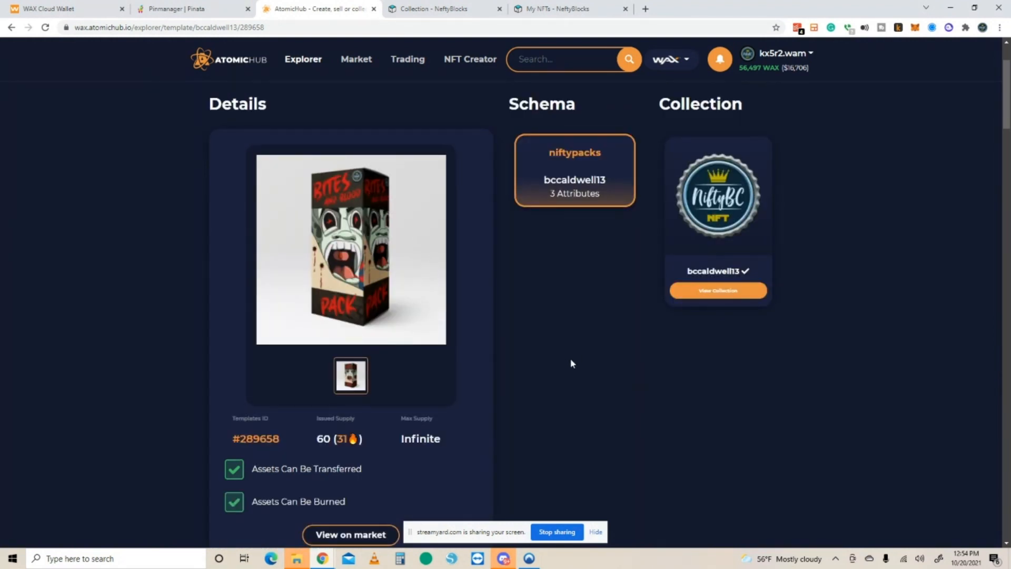
scroll(545, 320, down, 3)
scroll(542, 333, up, 2)
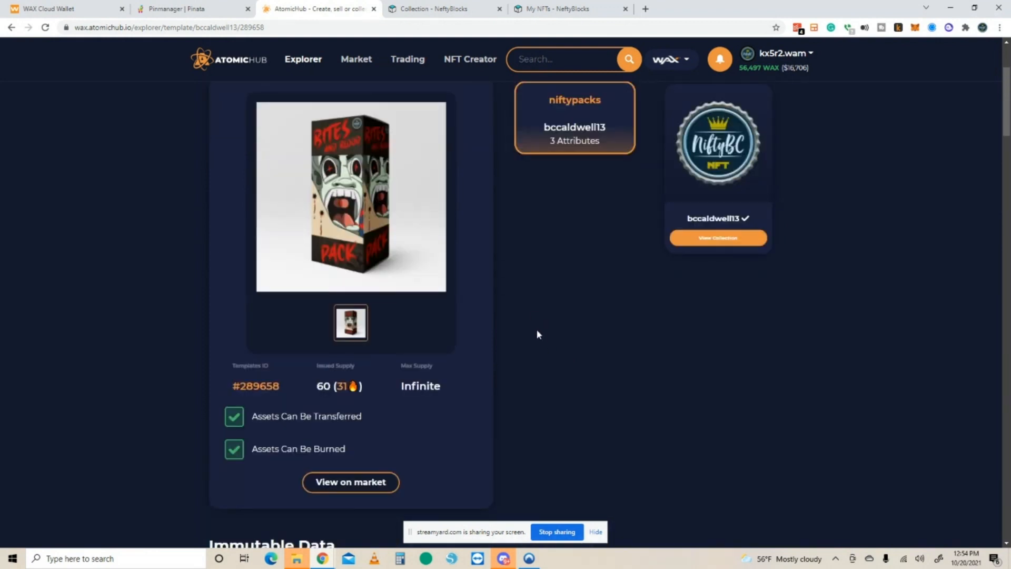
scroll(537, 334, down, 6)
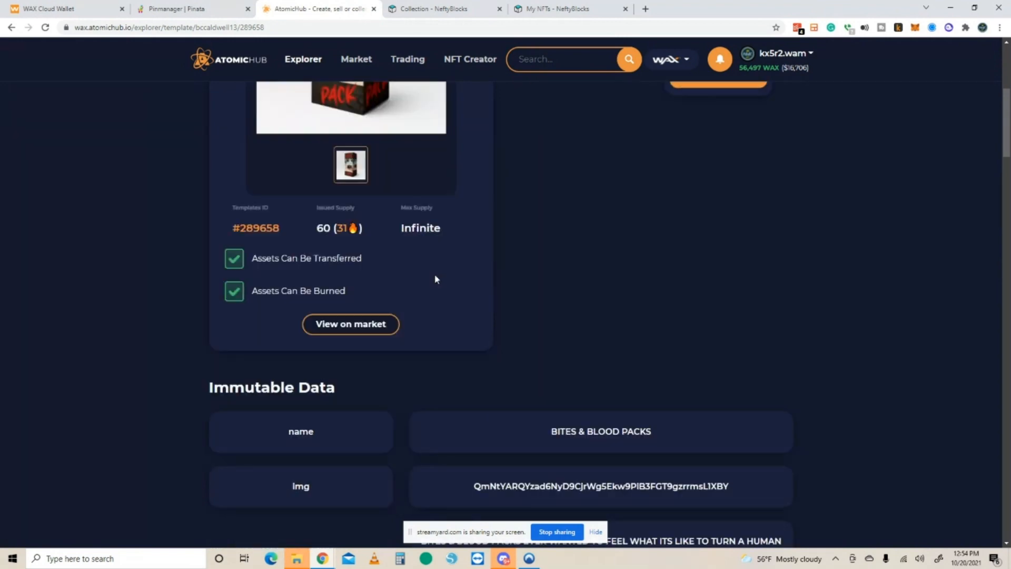
scroll(571, 411, up, 4)
scroll(571, 406, up, 4)
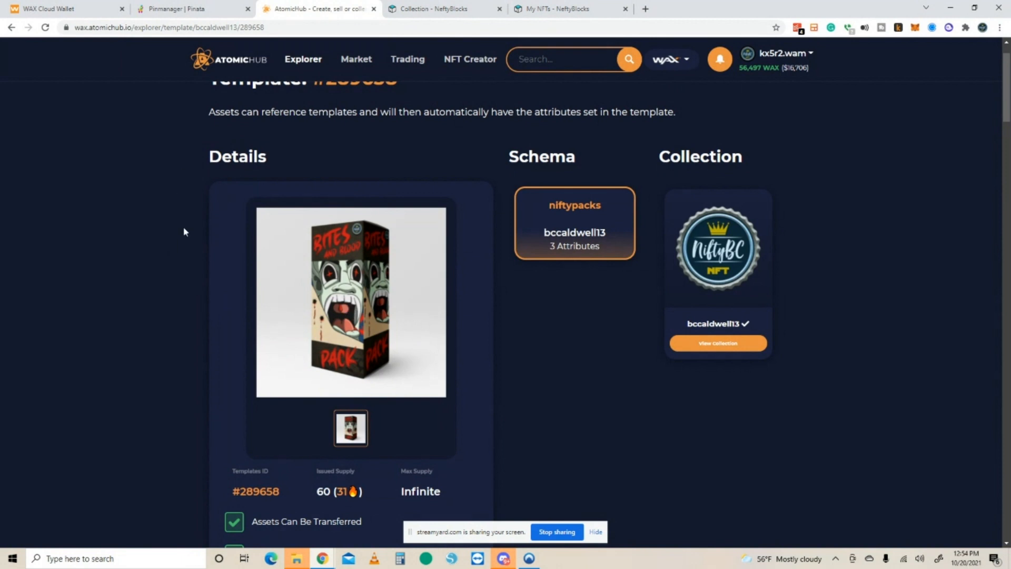
scroll(238, 247, down, 2)
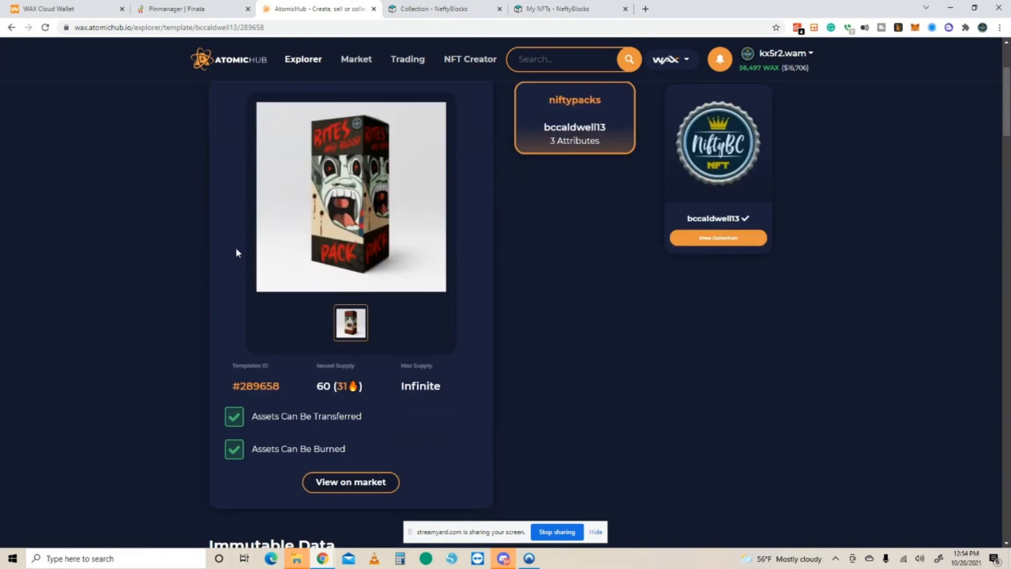
scroll(235, 250, up, 3)
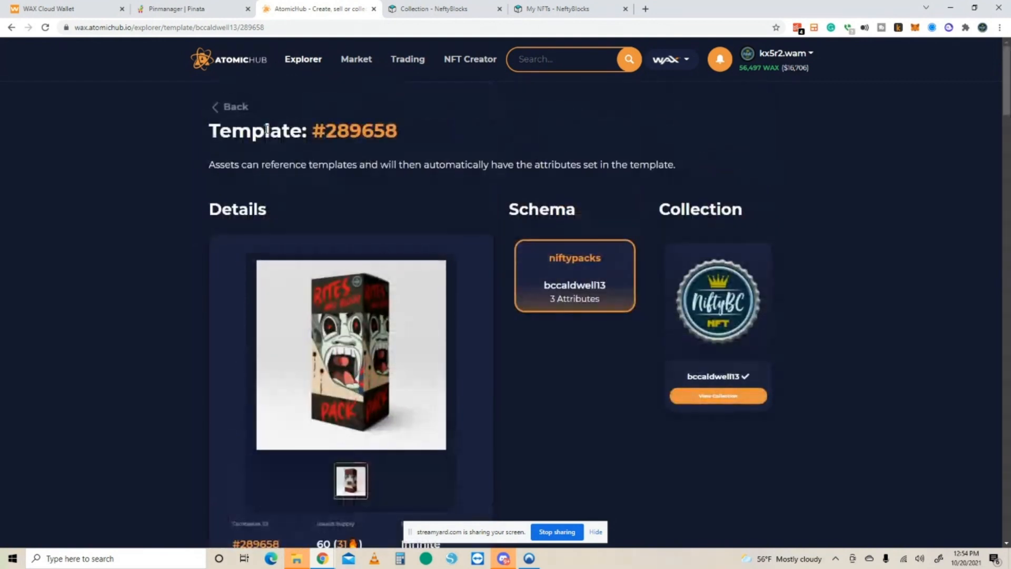
- Return to the niftypacks schema and locate the BITES & BLOOD PACKS template among its templates
click(235, 108)
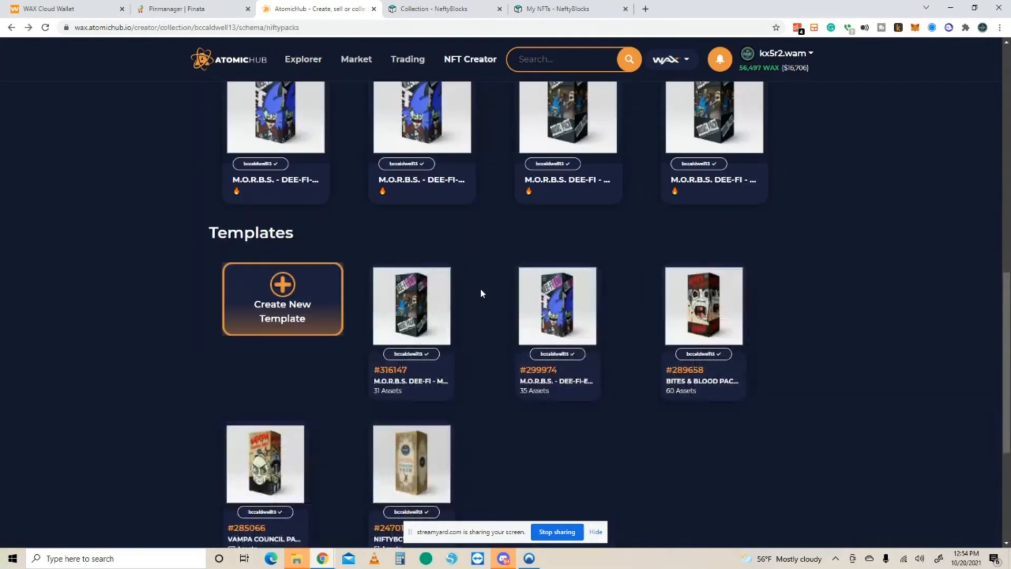
mouse_move(703, 326)
mouse_move(708, 345)
- Check the NFT inventory in NeftyBlocks and return to the niftypacks schema's minted assets in AtomicHub
click(558, 8)
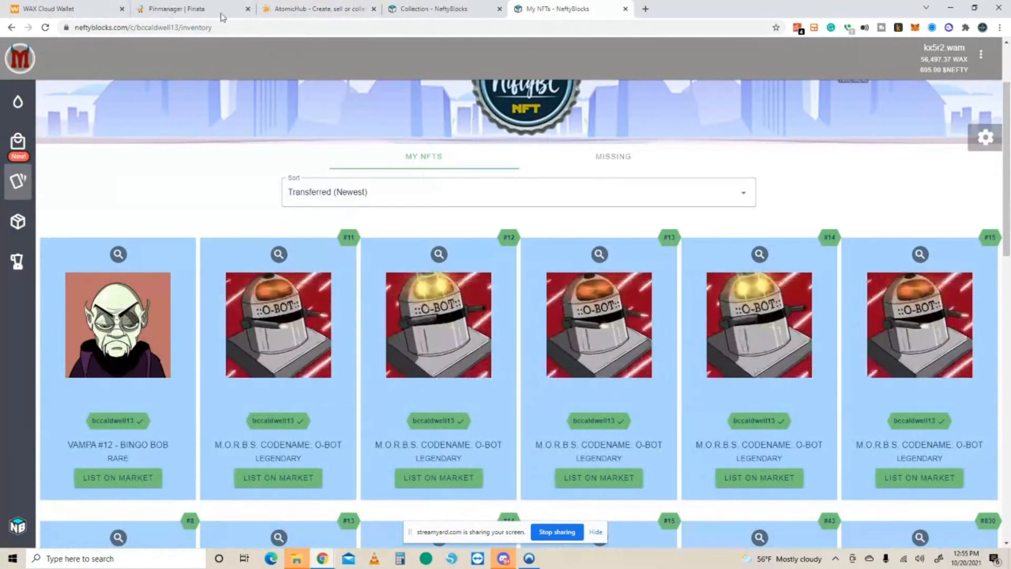
click(316, 9)
scroll(262, 265, up, 4)
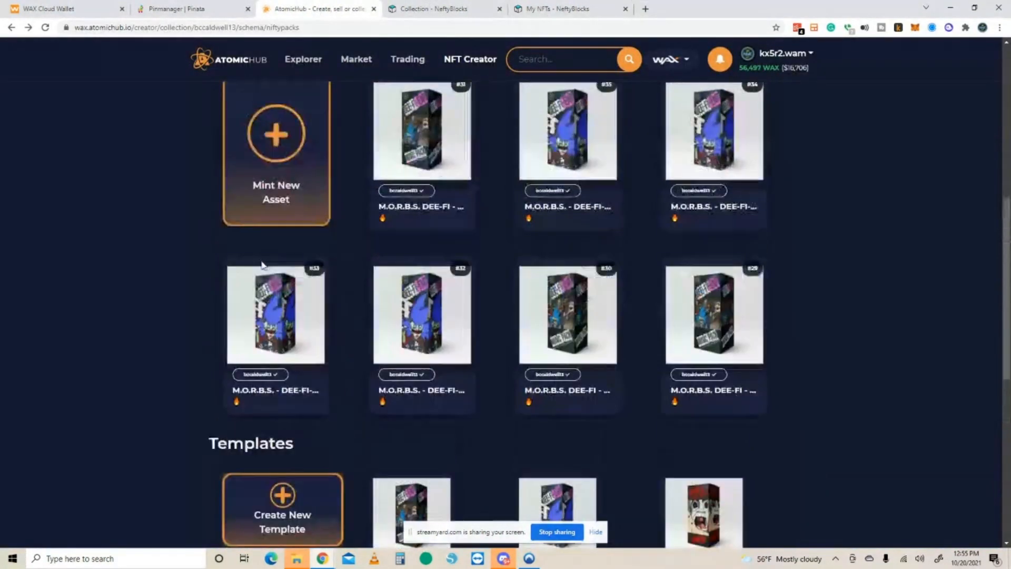
- Return to the collection's schema list, open the niftypacknft schema and review its attribute names and types
click(11, 27)
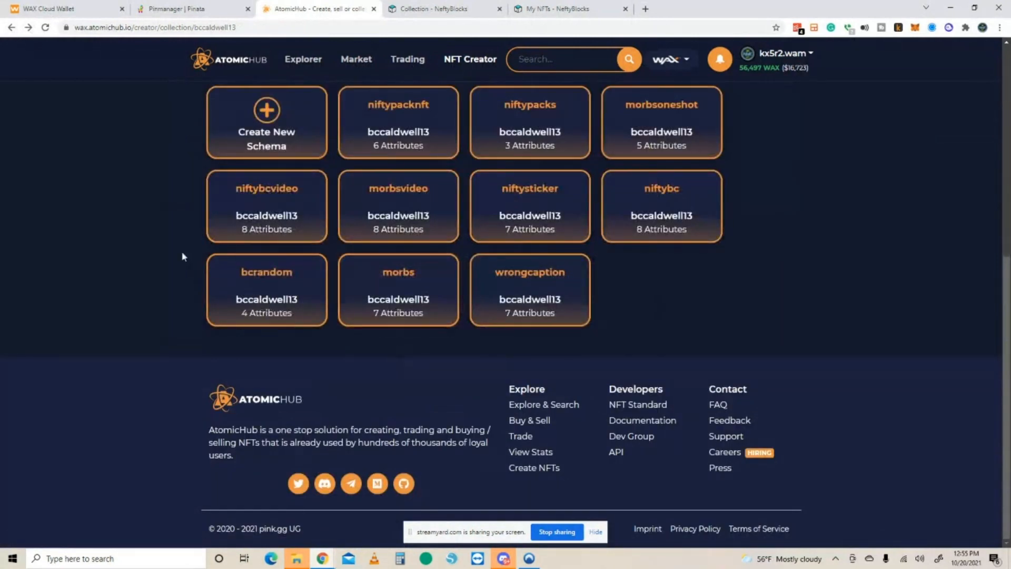
scroll(453, 284, up, 3)
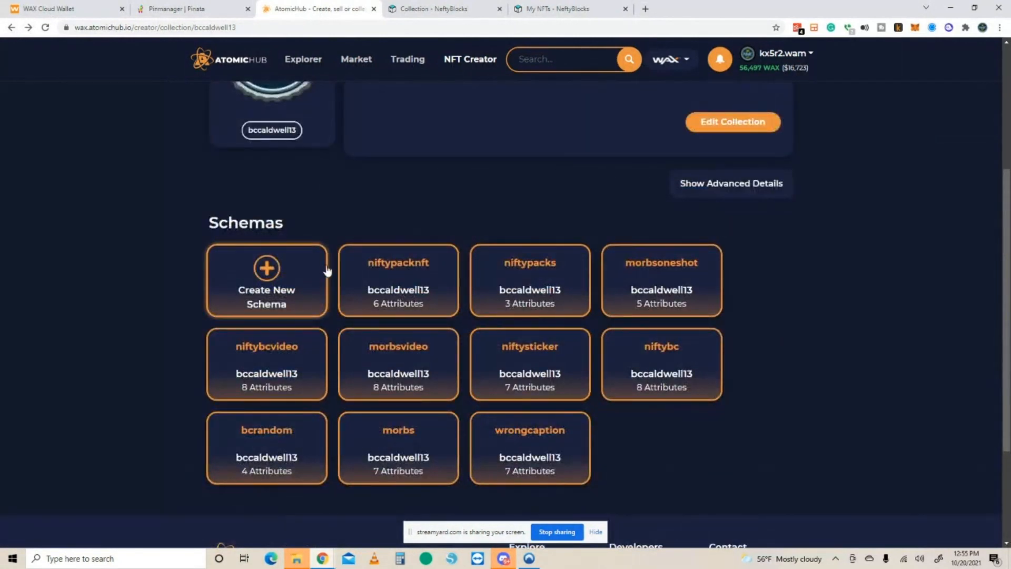
click(377, 289)
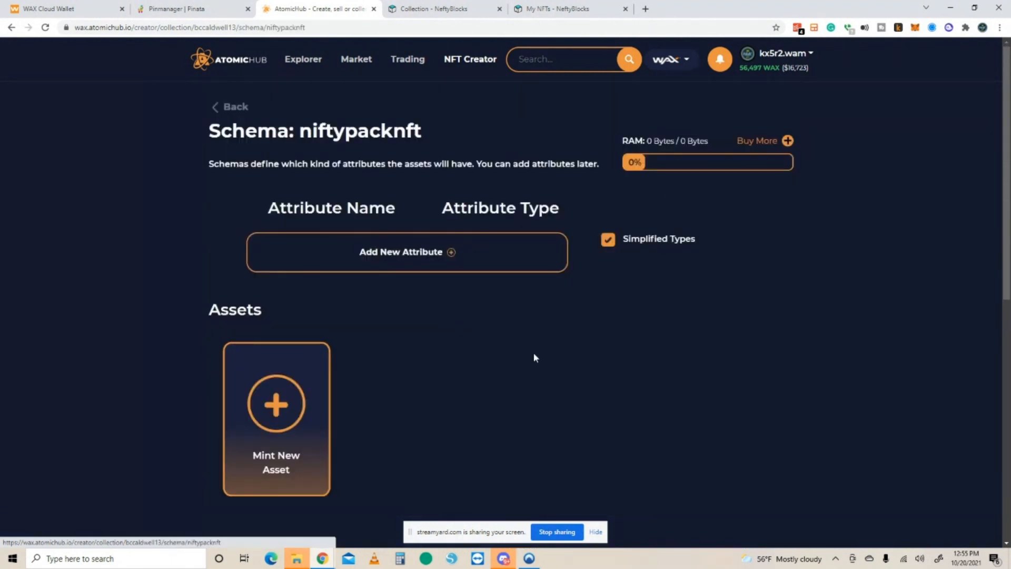
scroll(632, 348, down, 1)
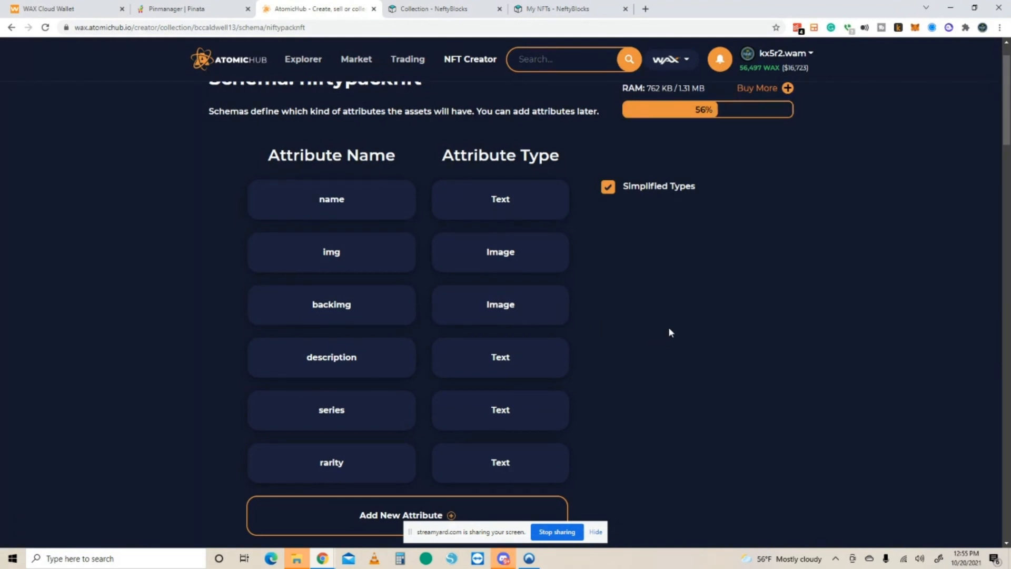
- Browse the niftypacknft assets and templates, and open the immutable data of the BITES & BLOOD PACK - GRANDPA BOB template
scroll(670, 329, down, 9)
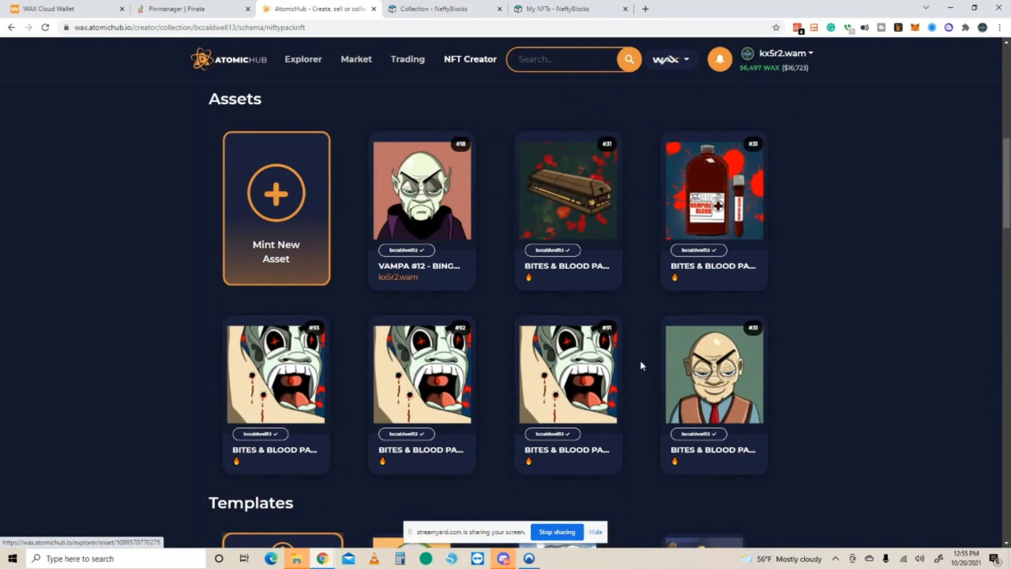
scroll(661, 311, down, 4)
scroll(535, 330, down, 8)
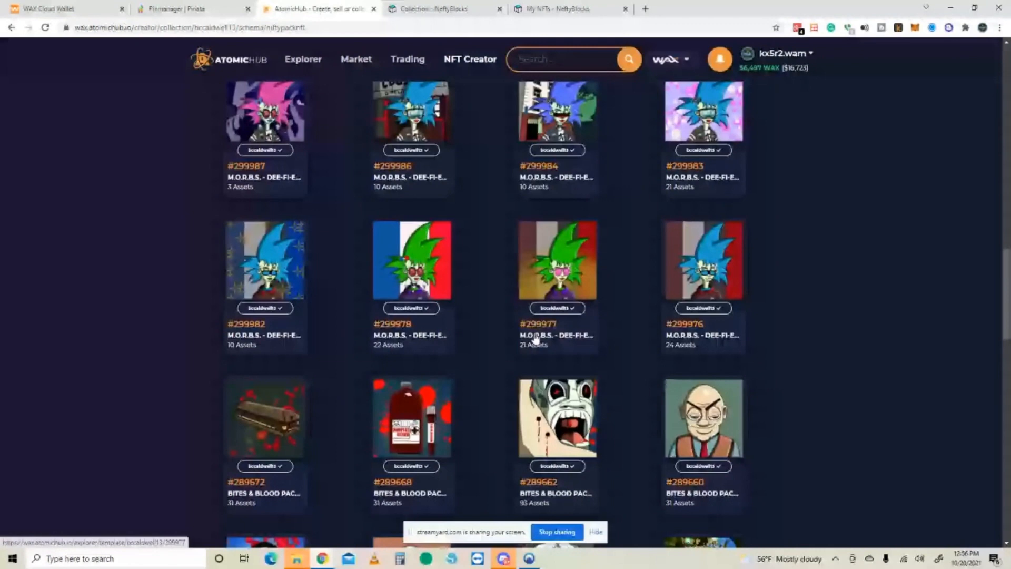
scroll(535, 338, down, 4)
click(706, 217)
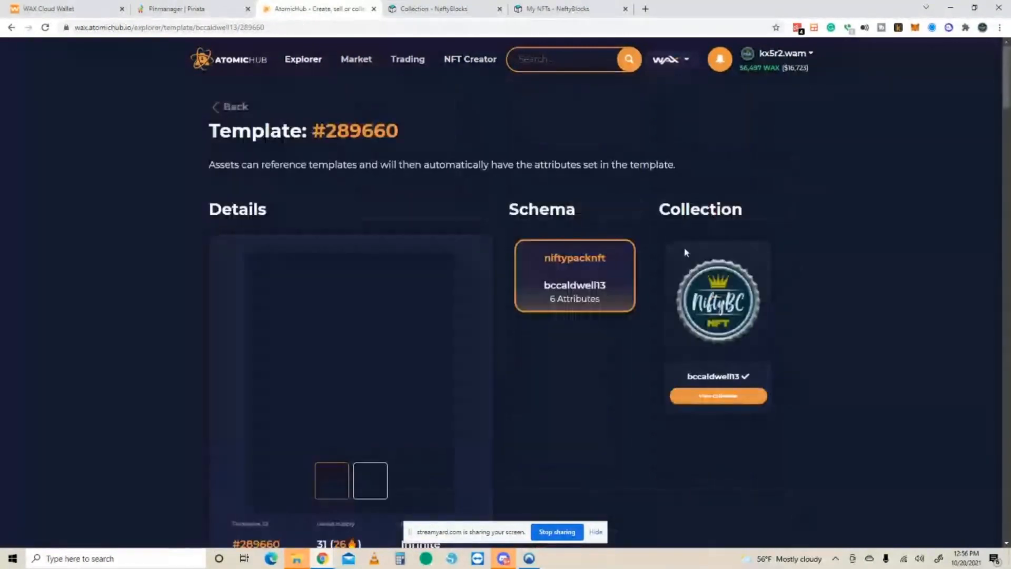
scroll(562, 379, down, 5)
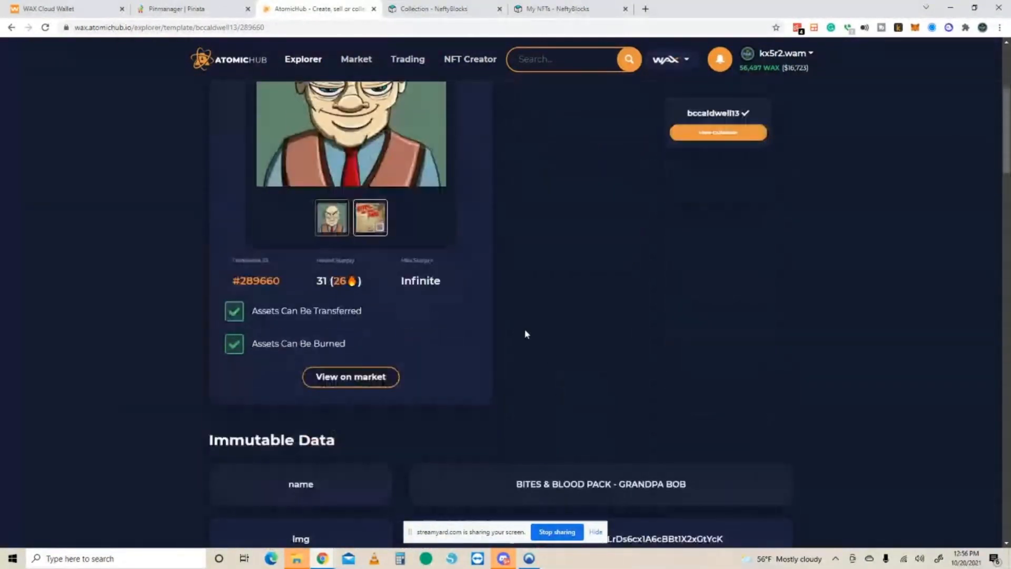
scroll(525, 333, down, 5)
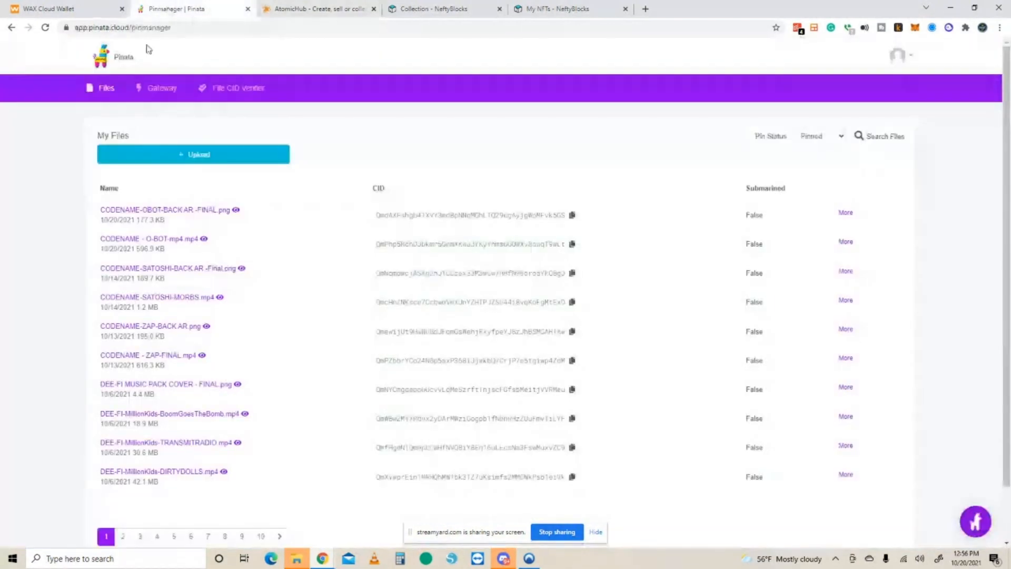
- Check the template's backimg link against Pinata and find the pinned files page listing the VAMPA COUNCIL images
click(170, 9)
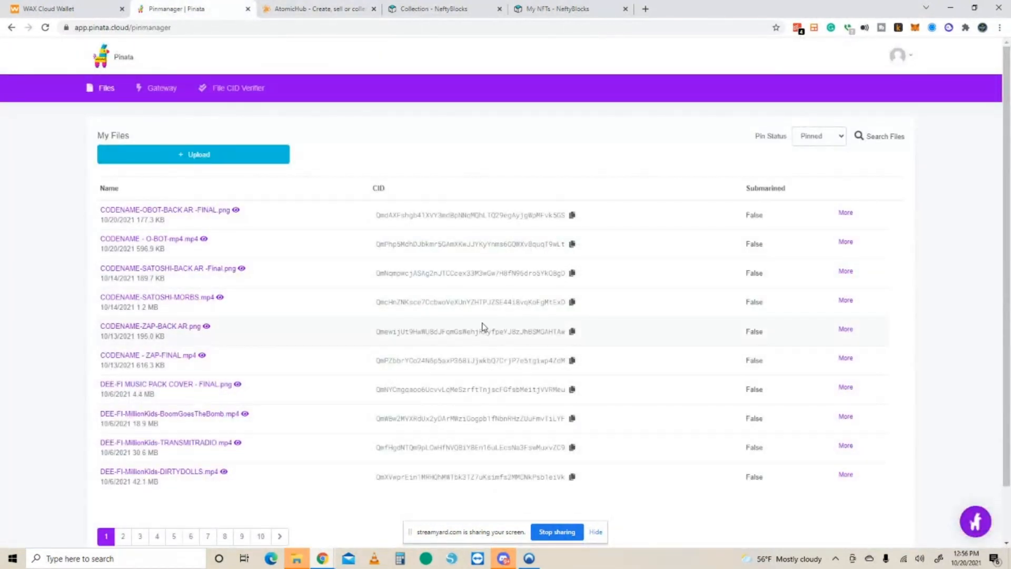
click(323, 8)
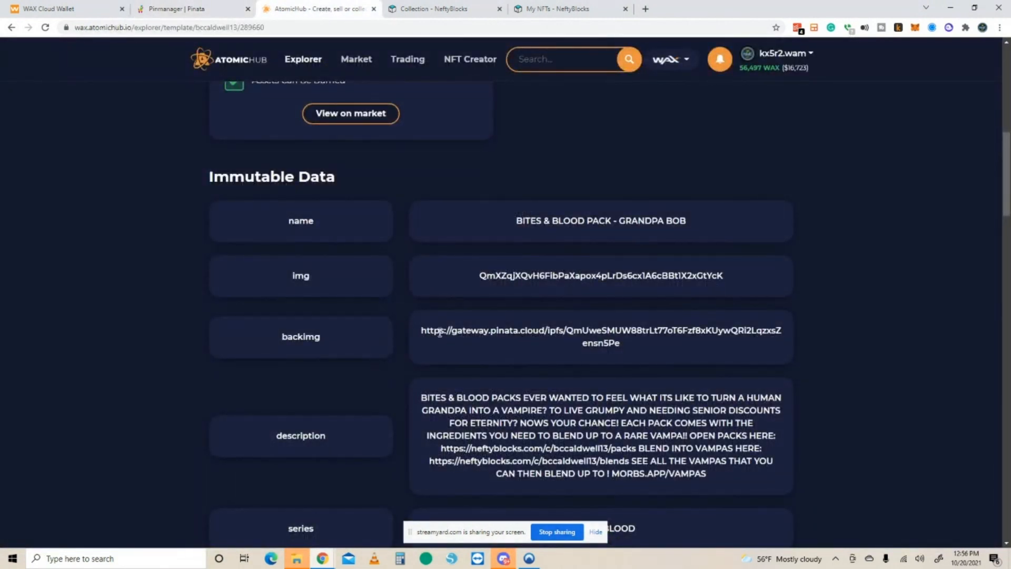
click(192, 16)
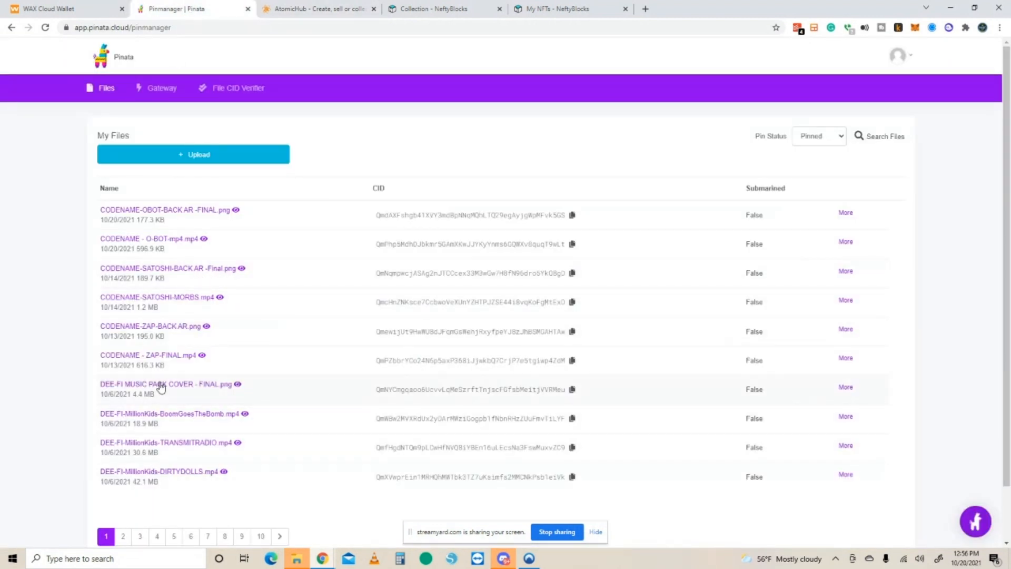
click(140, 536)
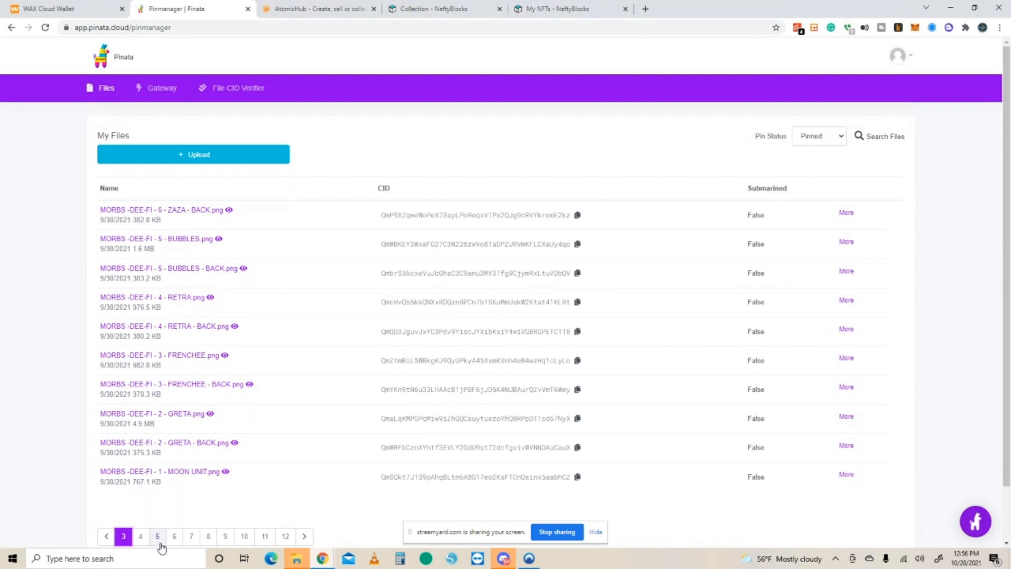
click(158, 536)
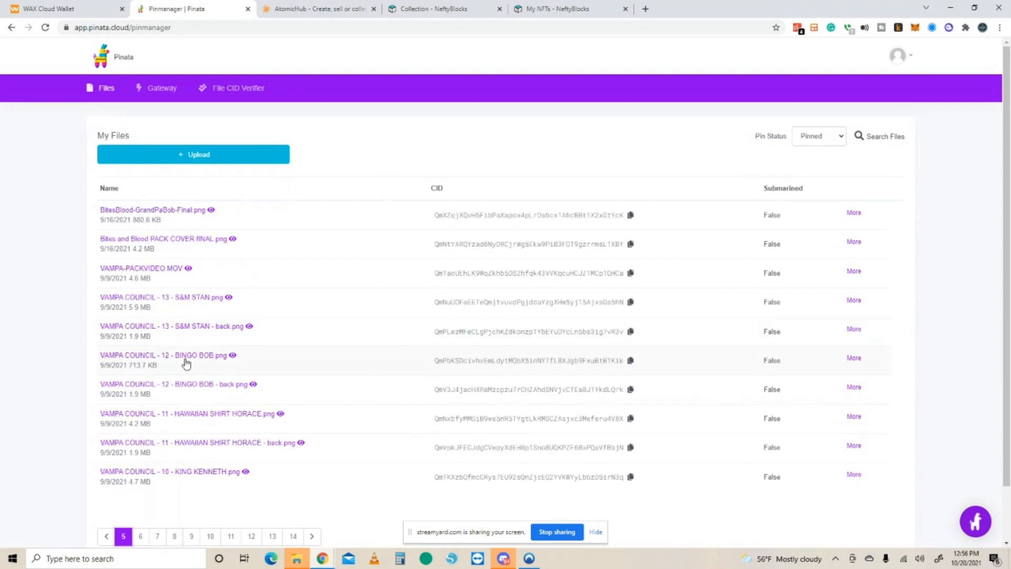
- View the VAMPA COUNCIL - 12 - BINGO BOB back image, select its gateway URL and return to the Grandpa Bob template in AtomicHub
click(204, 385)
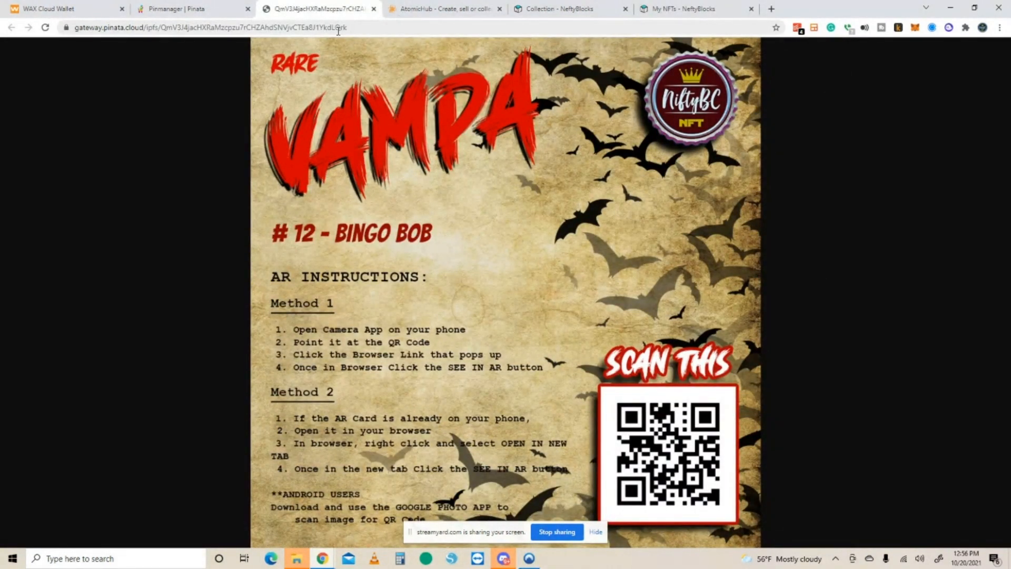
click(369, 25)
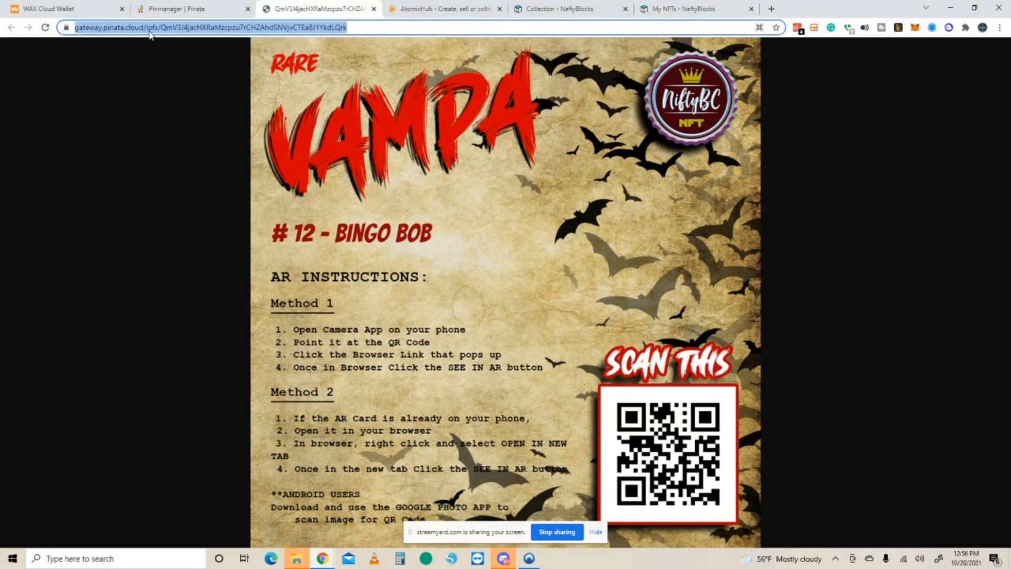
click(440, 9)
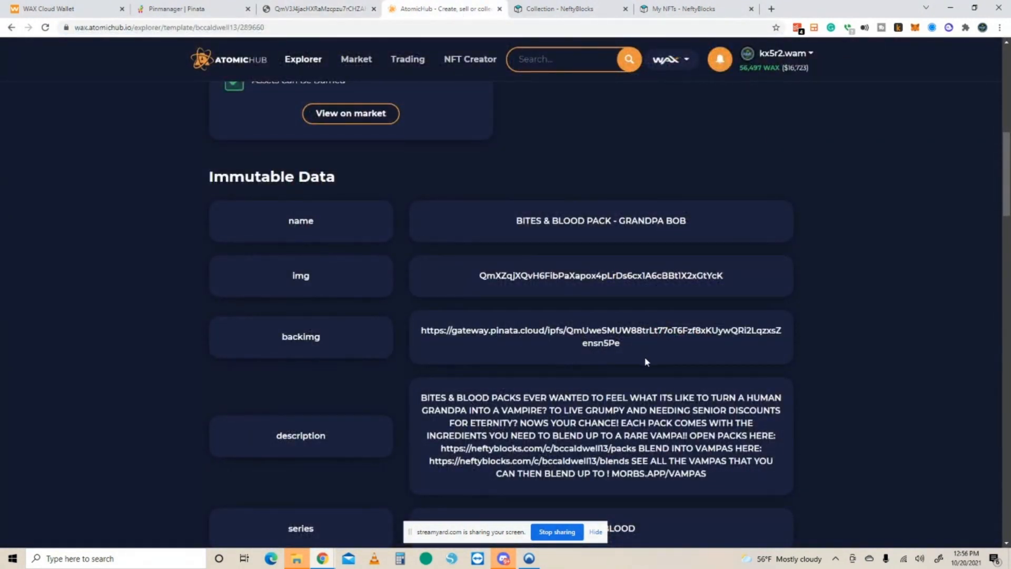
- Review the Grandpa Bob template's description, series, rarity, price history, supply and images
scroll(646, 354, down, 3)
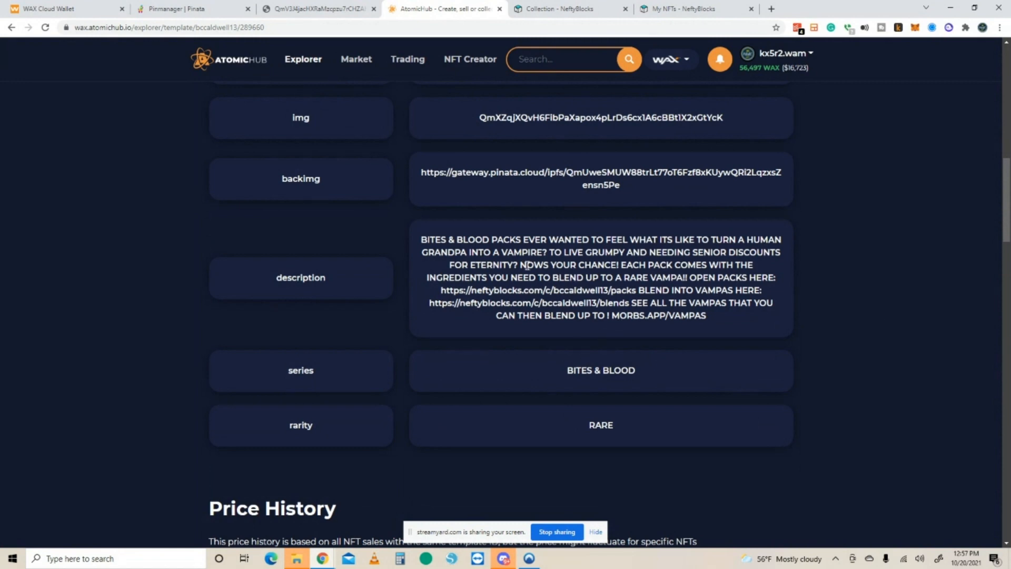
scroll(729, 346, down, 3)
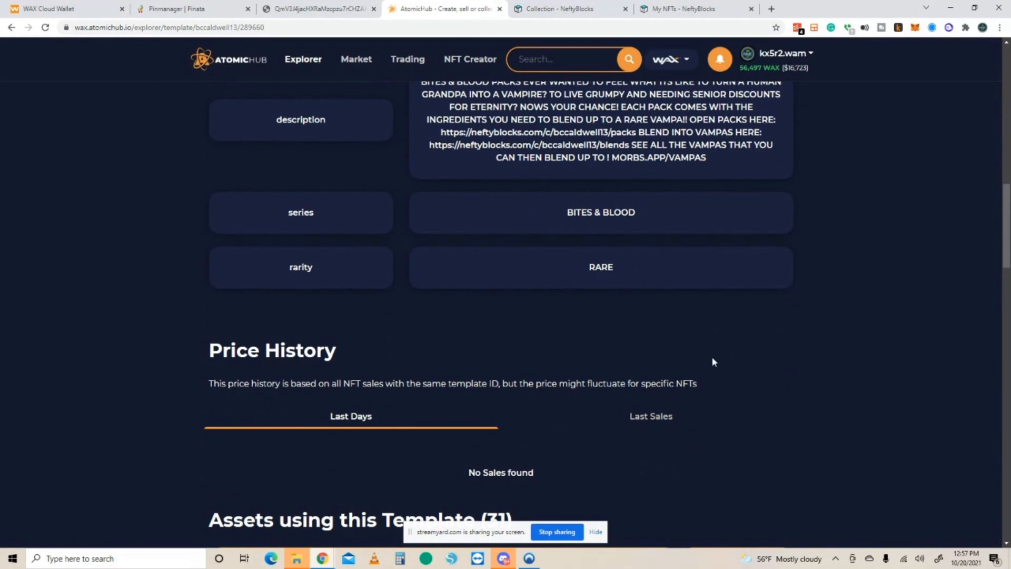
scroll(717, 357, up, 8)
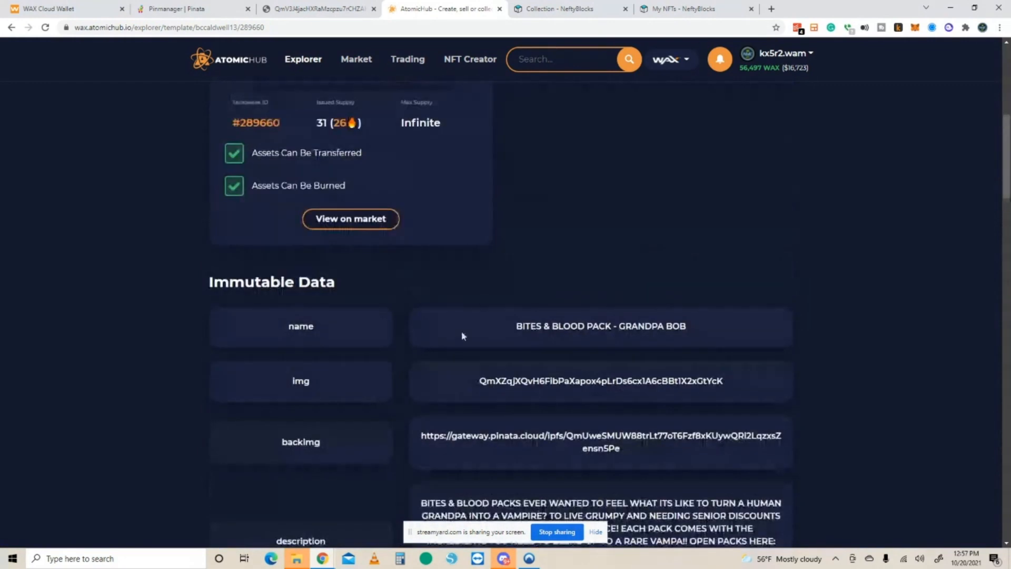
scroll(643, 311, up, 5)
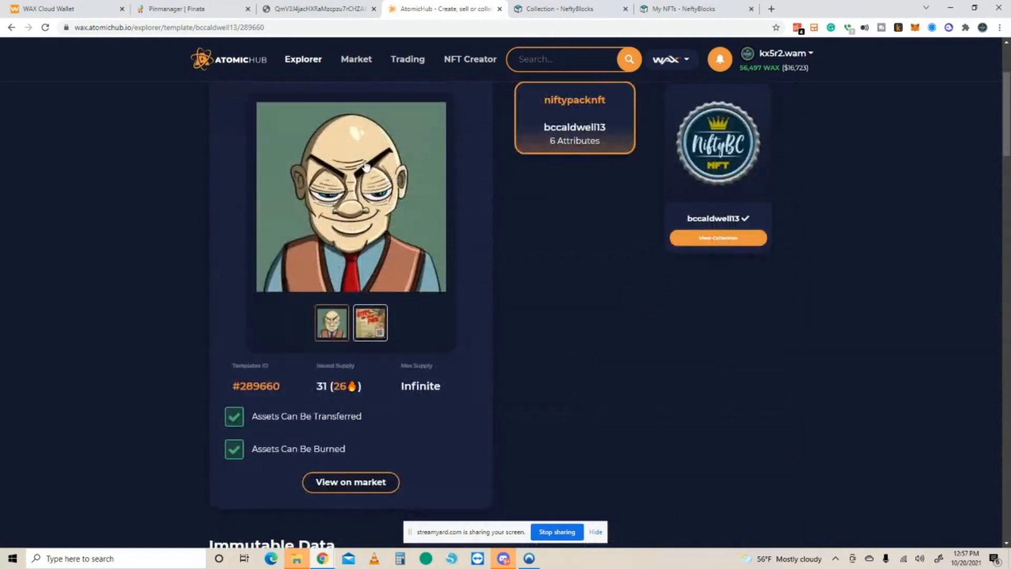
- Return to the niftypacknft schema and examine the four BITES & BLOOD PACK templates, previewing Vampire Bite and Grandpa Bob
click(8, 28)
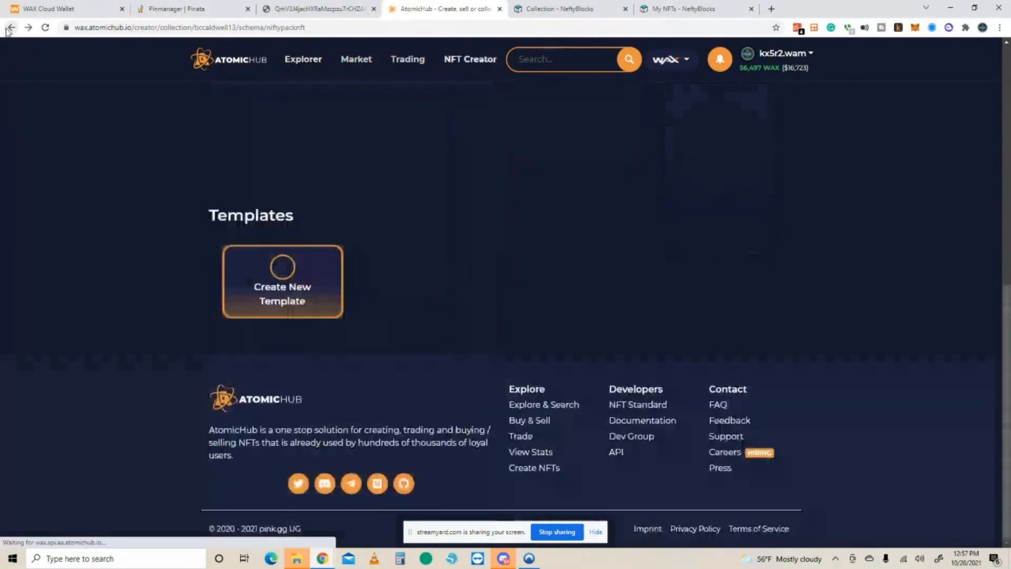
scroll(610, 325, down, 7)
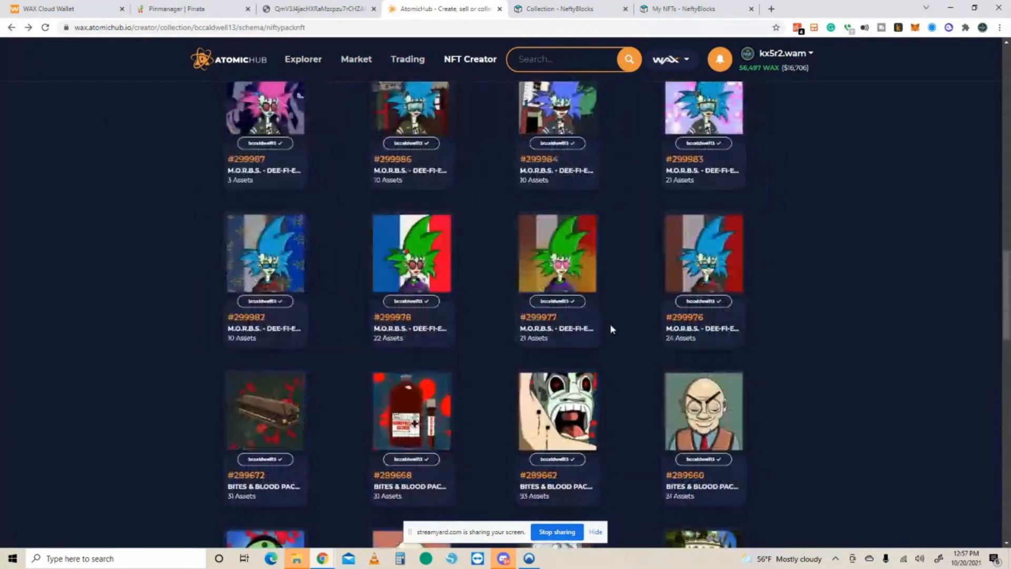
scroll(610, 324, down, 5)
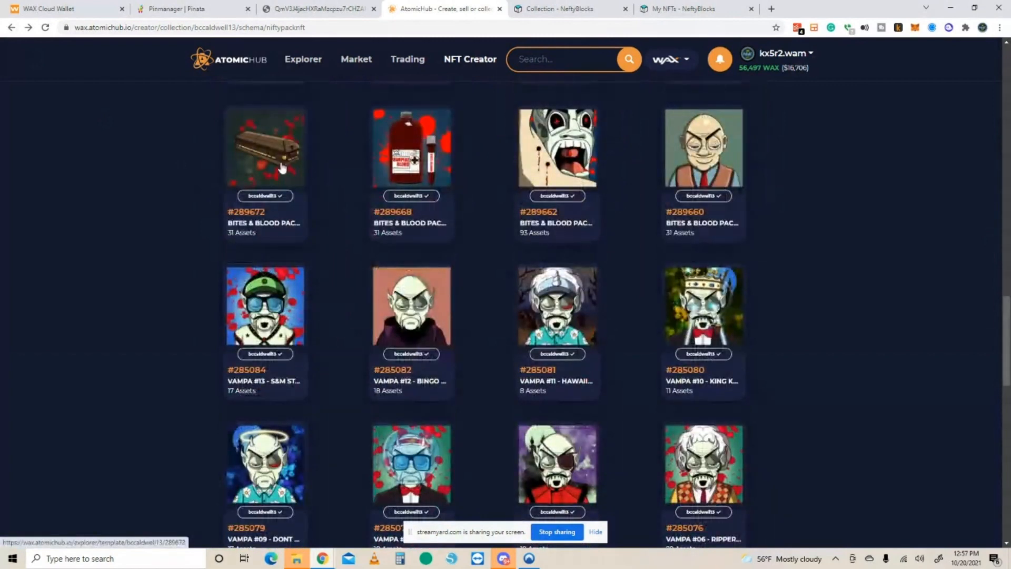
mouse_move(562, 189)
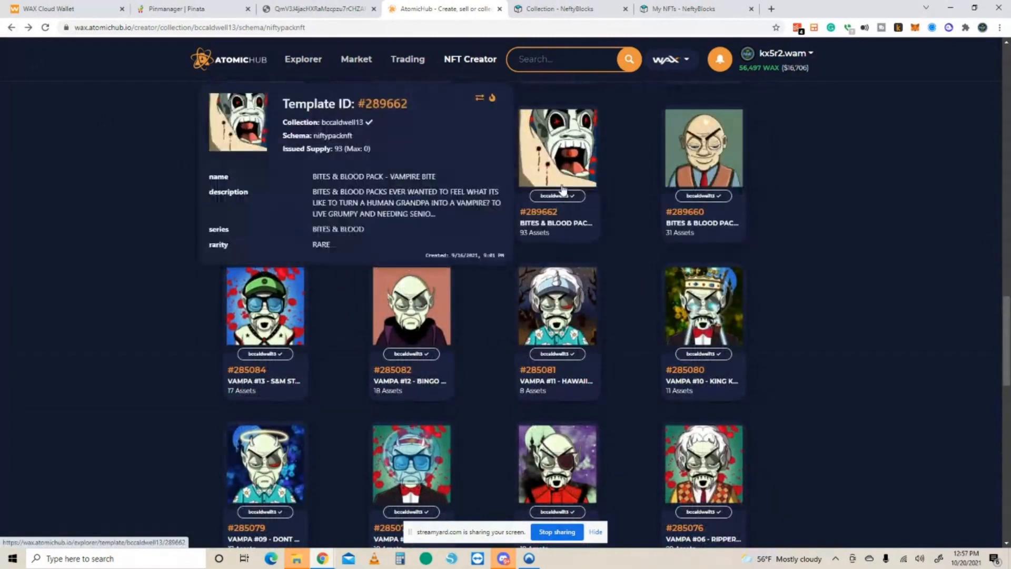
mouse_move(716, 159)
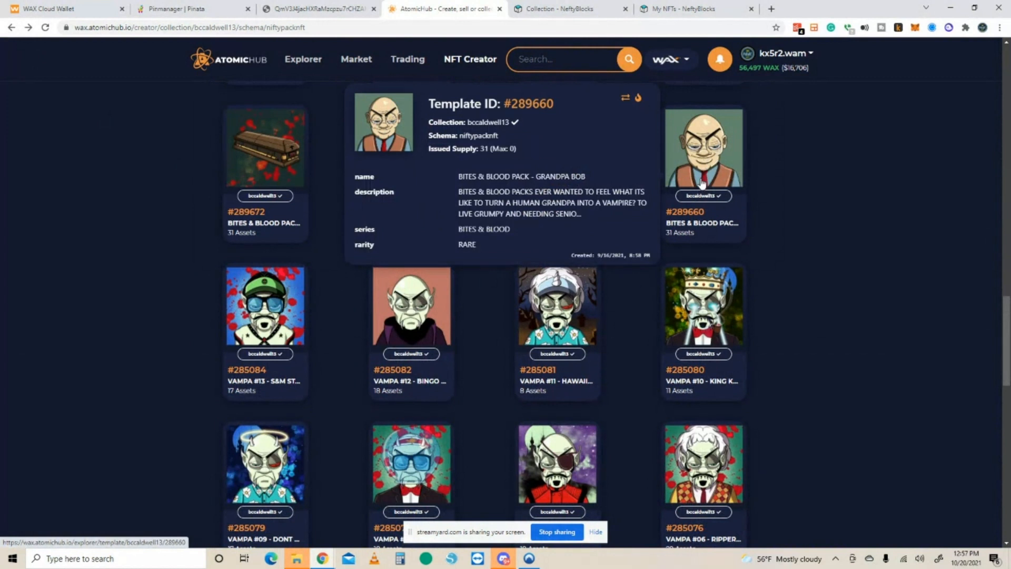
mouse_move(563, 171)
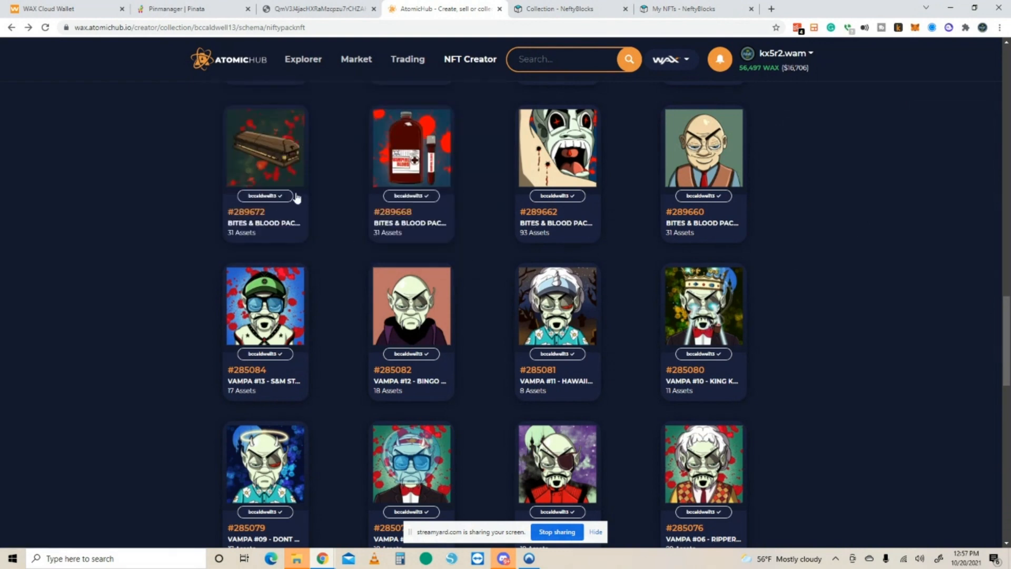
scroll(756, 249, up, 1)
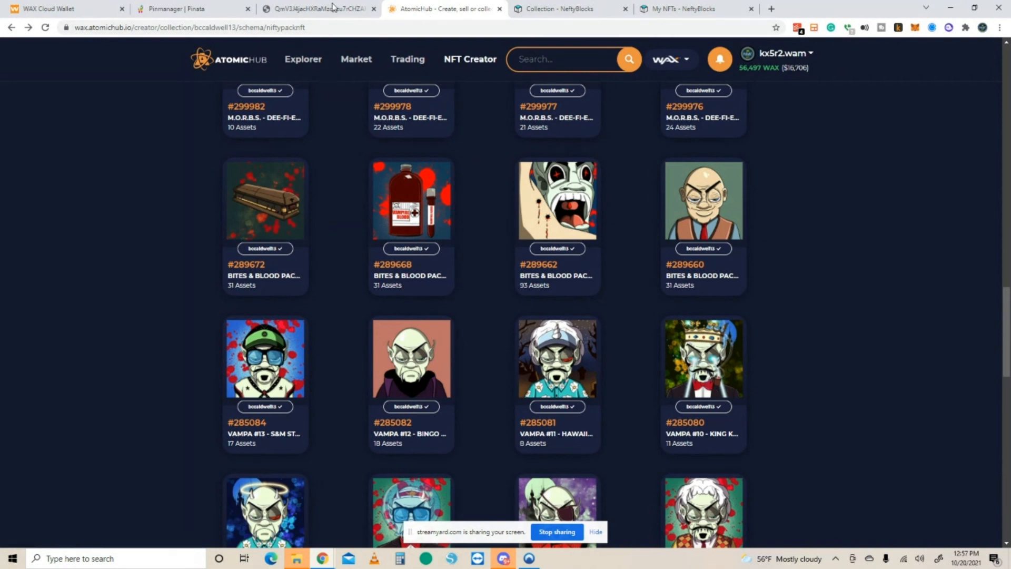
- Switch to the Nifty BC collection in NeftyBlocks and open its minted on demand packs
click(559, 9)
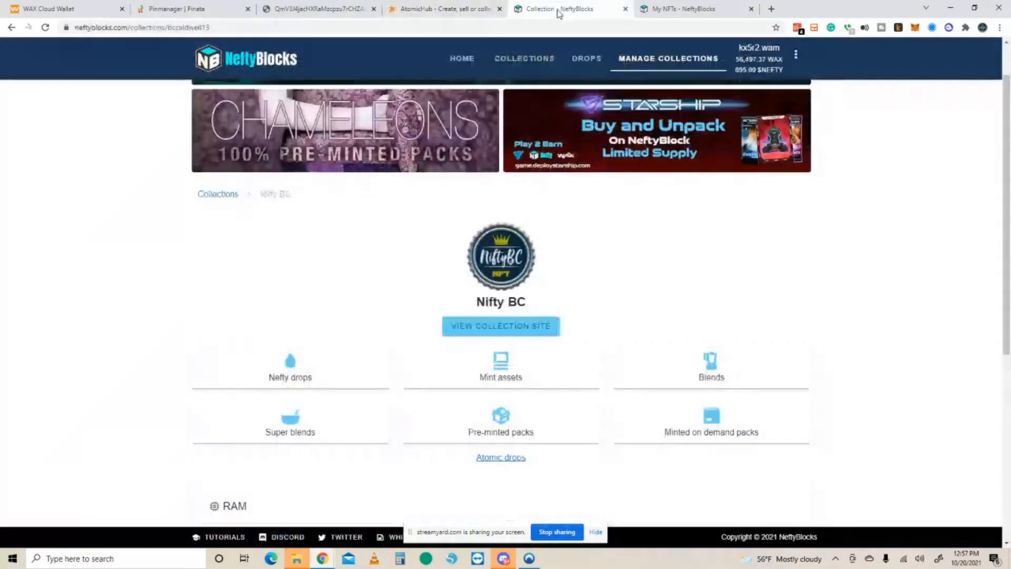
scroll(643, 289, down, 2)
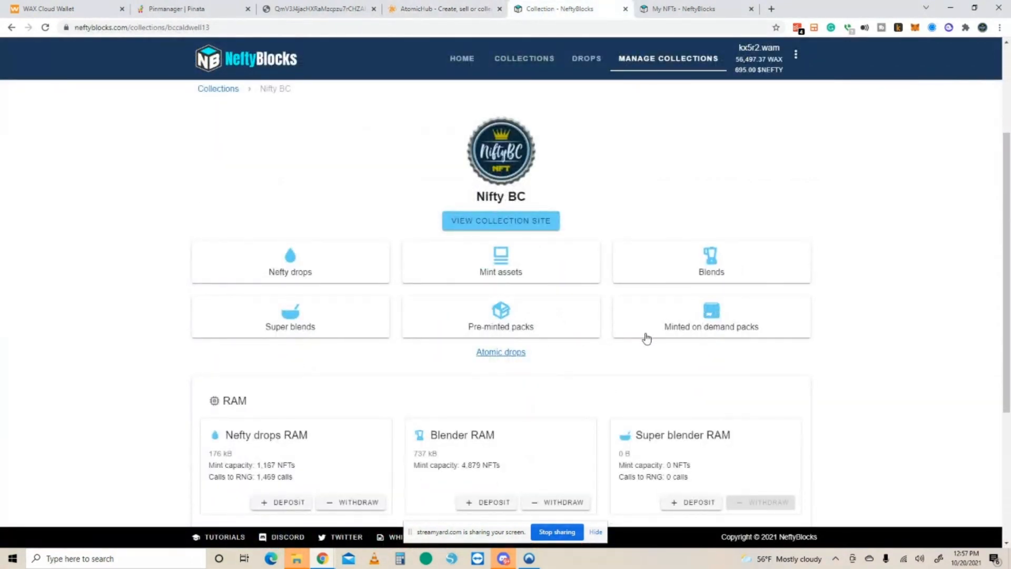
click(712, 315)
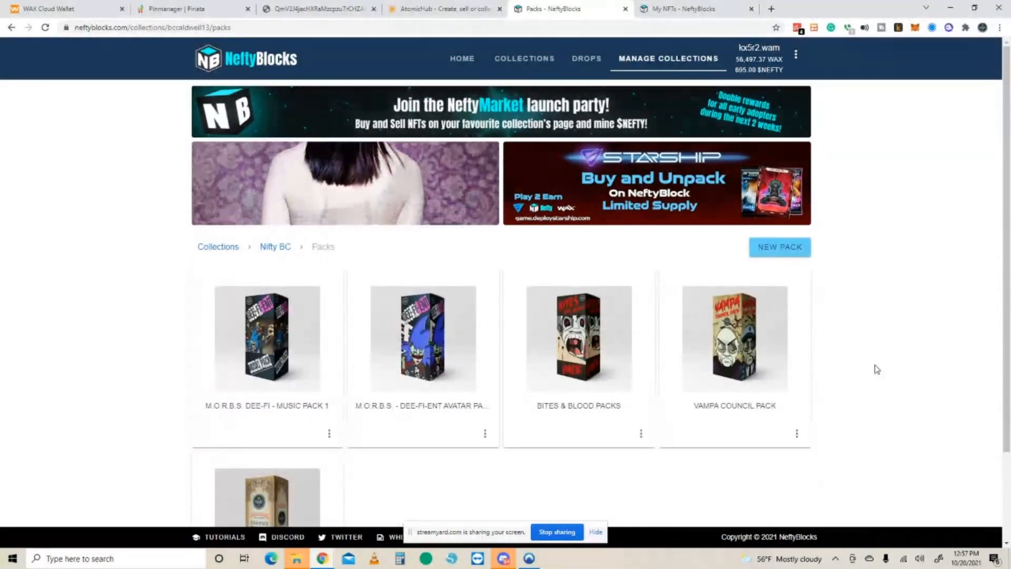
- Start a new minted on demand pack and name it "TEST Bites and Blood"
scroll(840, 389, down, 2)
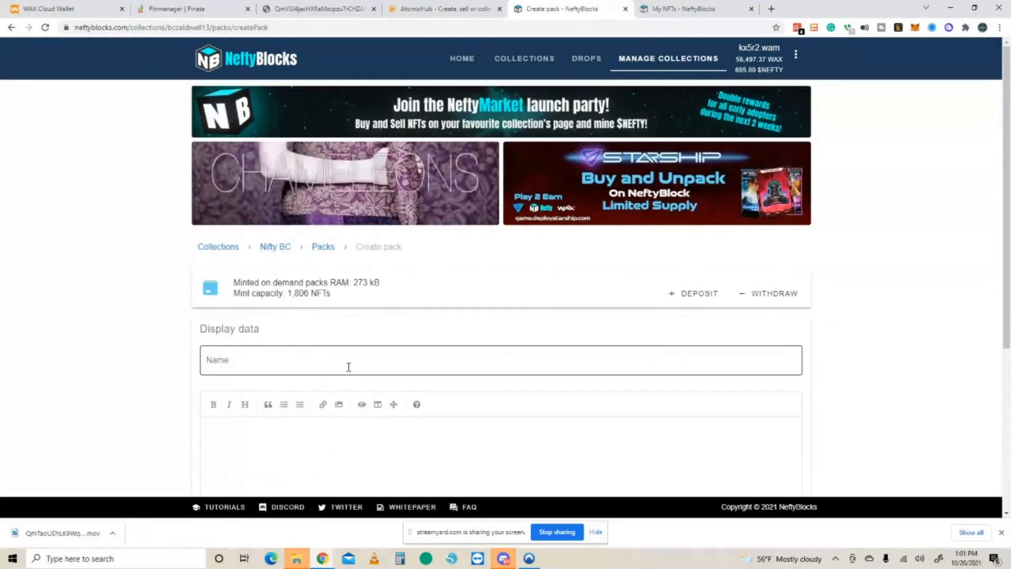
click(264, 309)
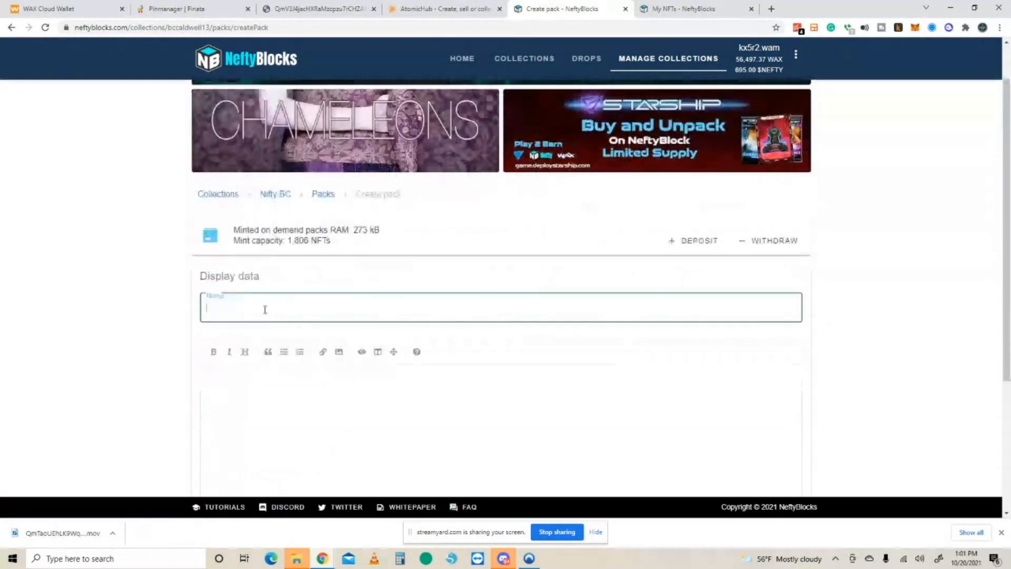
text(TEST)
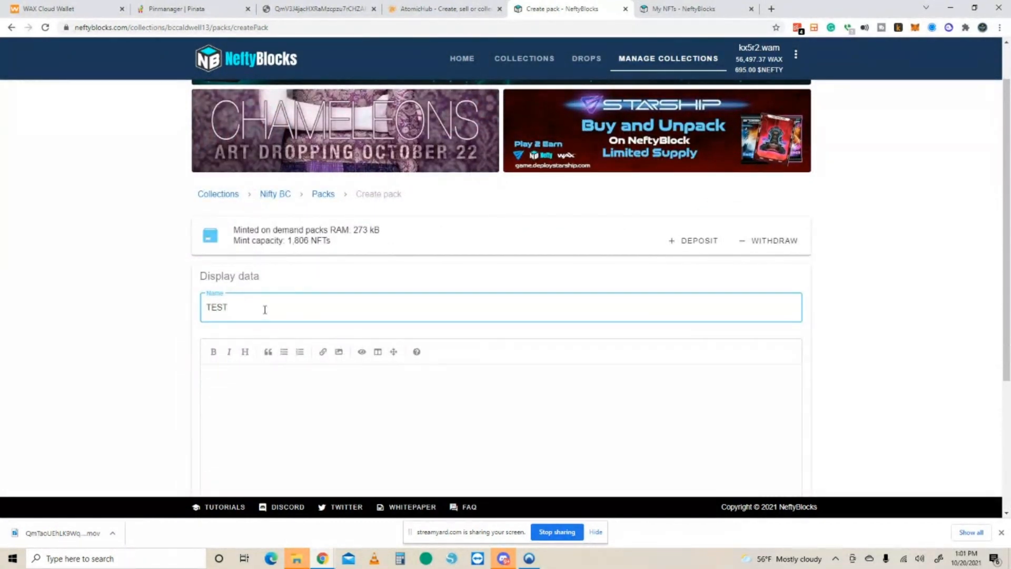
text( Bites and Blood)
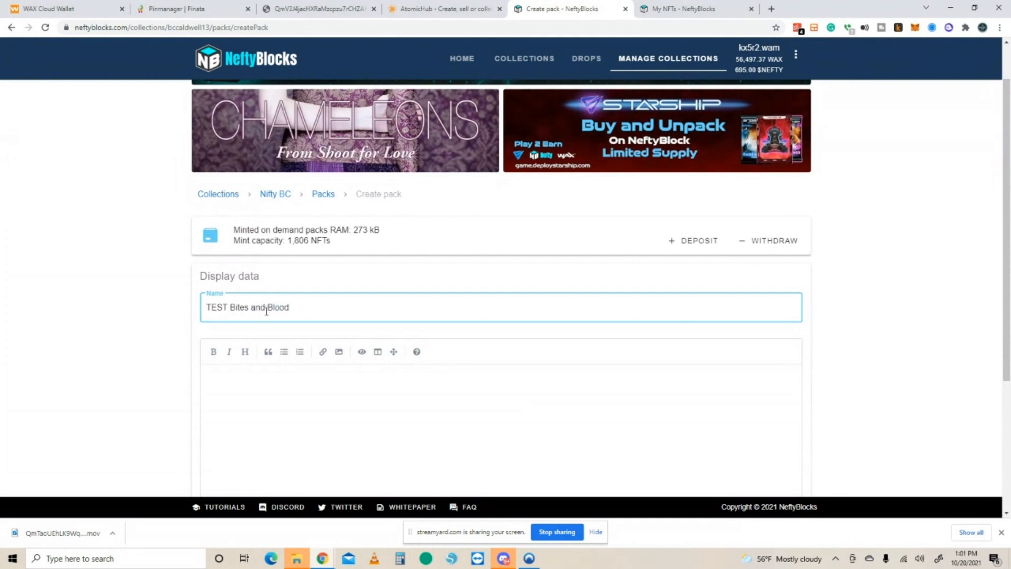
- Enter "hello world" as the description of the TEST Bites and Blood pack
click(283, 385)
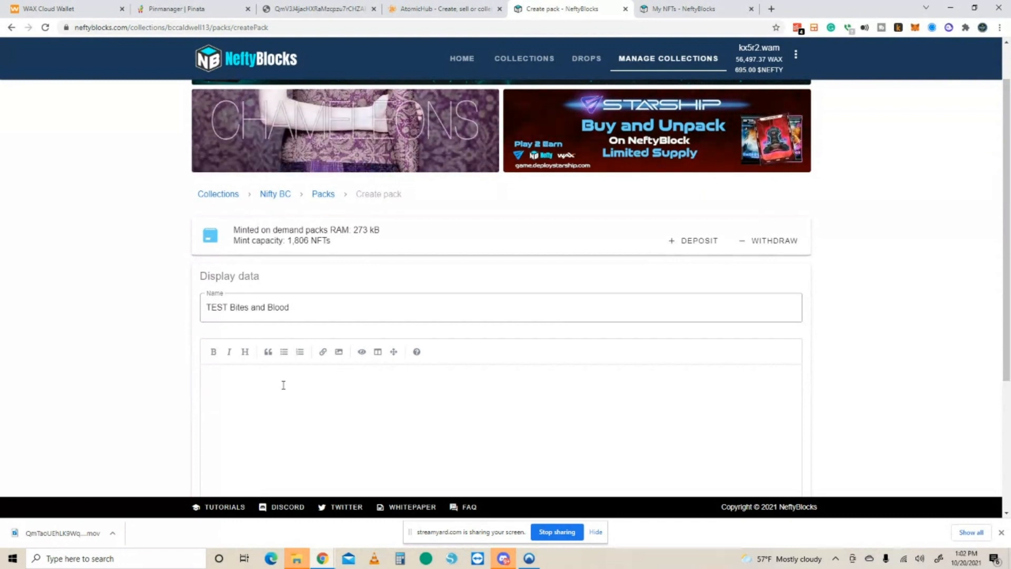
text(hell)
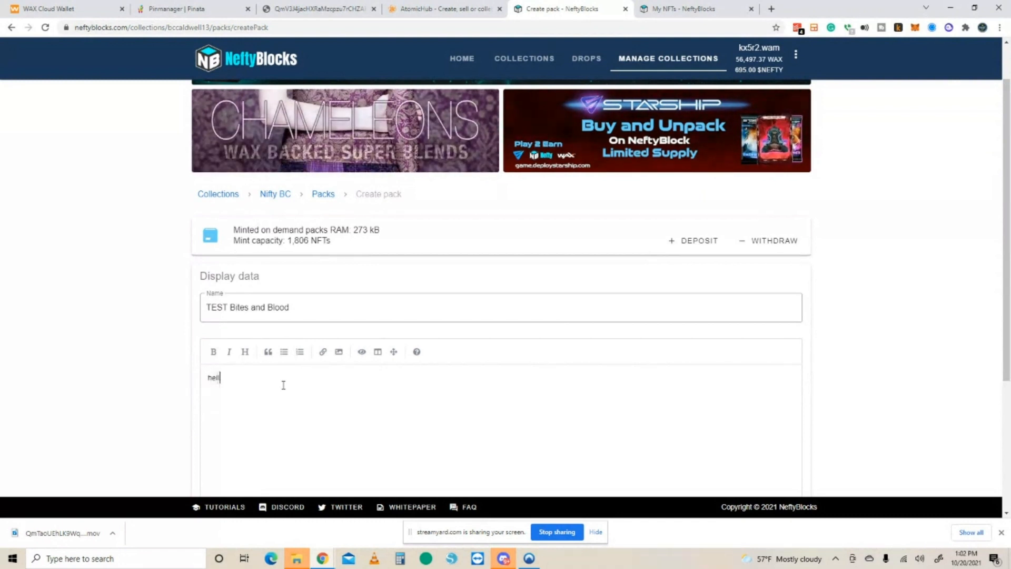
text(o world)
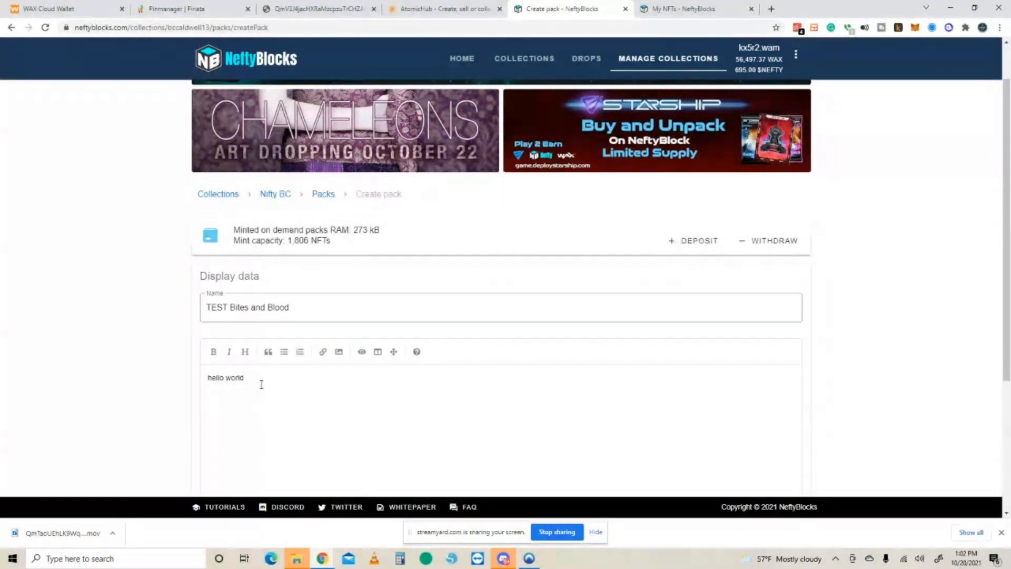
- Schedule the pack to unlock on 2021-10-22 at 12:00:00
scroll(261, 385, down, 2)
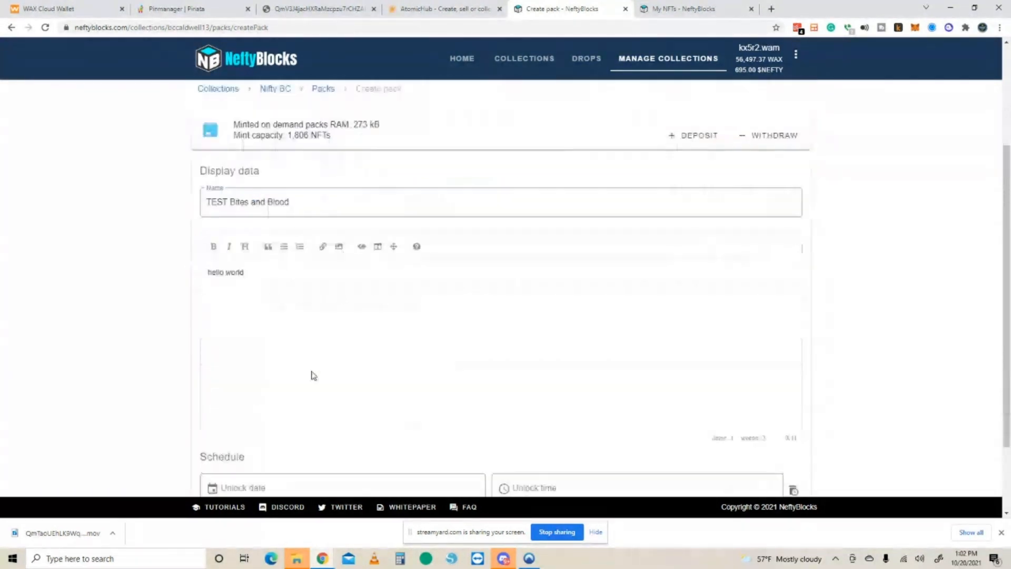
scroll(332, 245, down, 2)
click(221, 395)
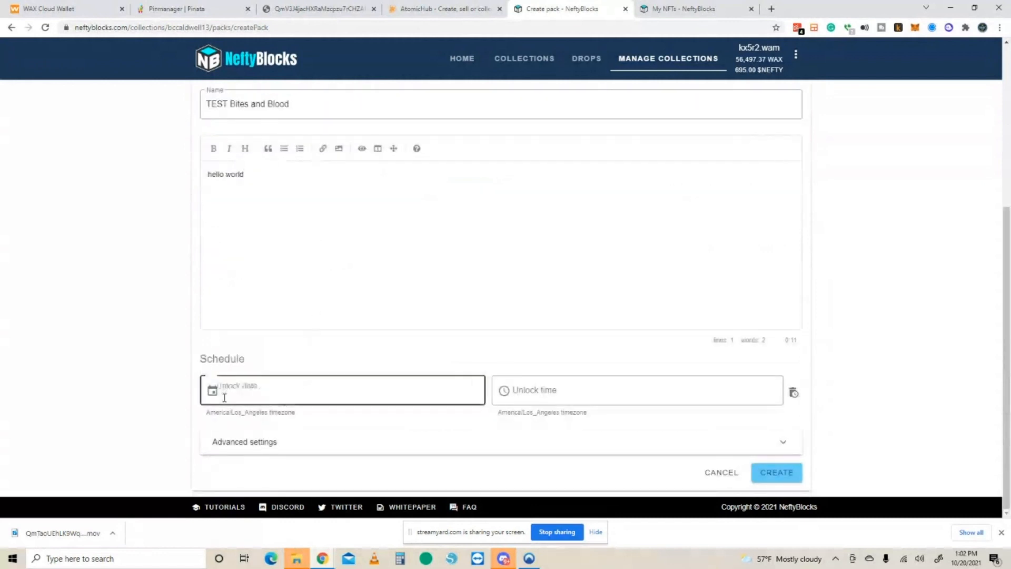
click(337, 465)
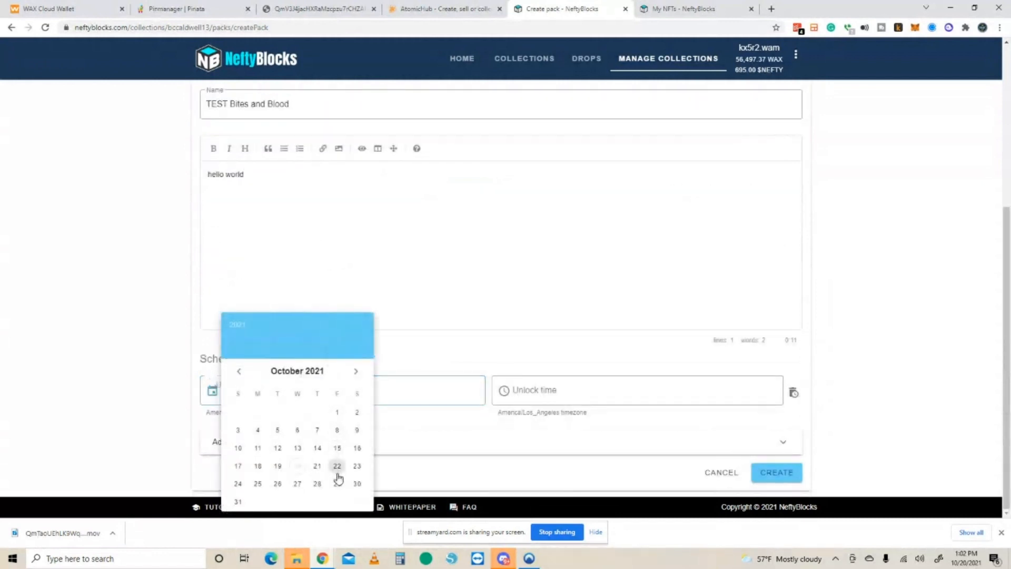
click(556, 391)
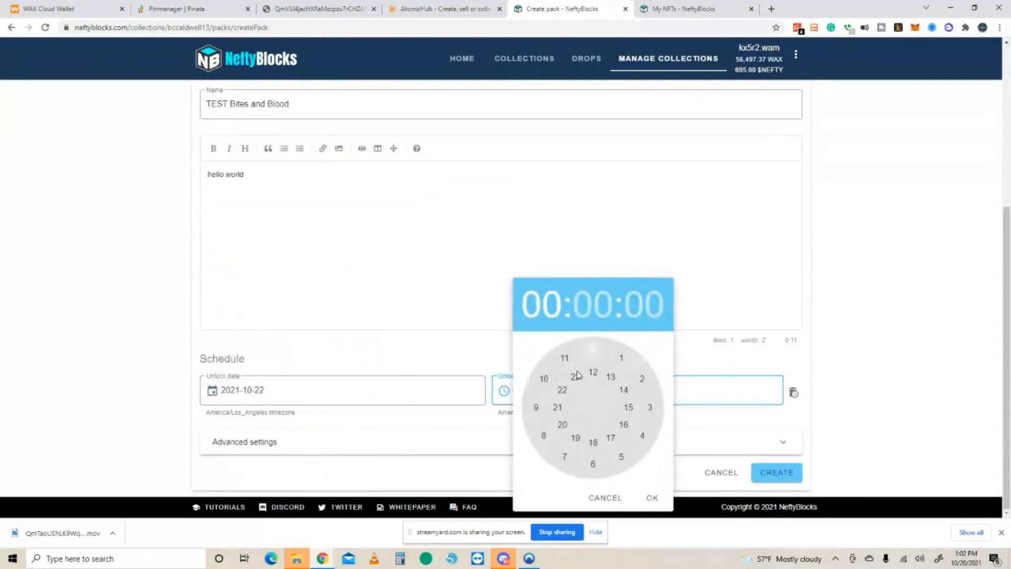
click(597, 380)
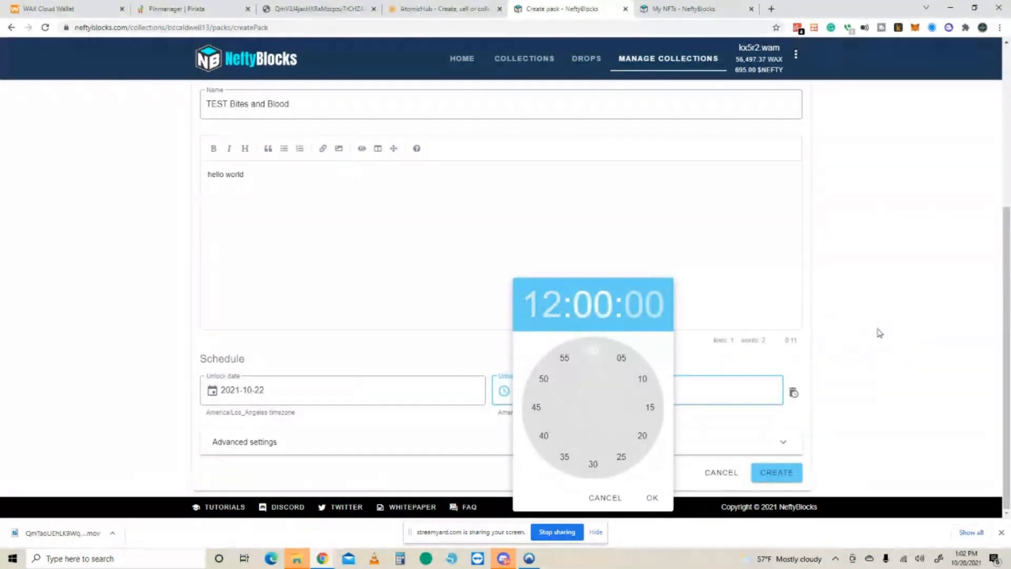
click(868, 341)
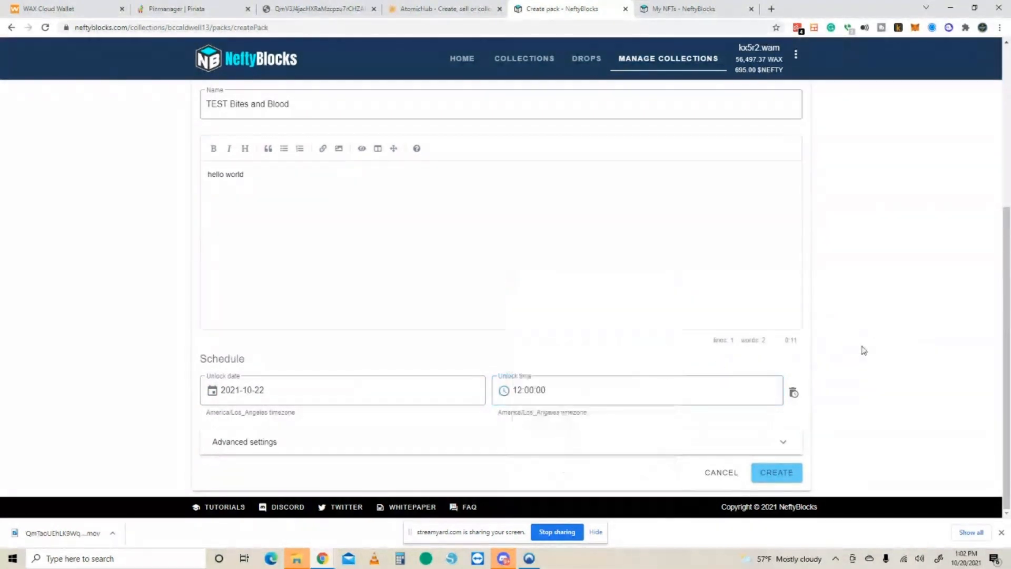
- Expand the pack's advanced settings and copy the CID of VAMPA-PACKVIDEO.MOV from the Pinata files
click(784, 443)
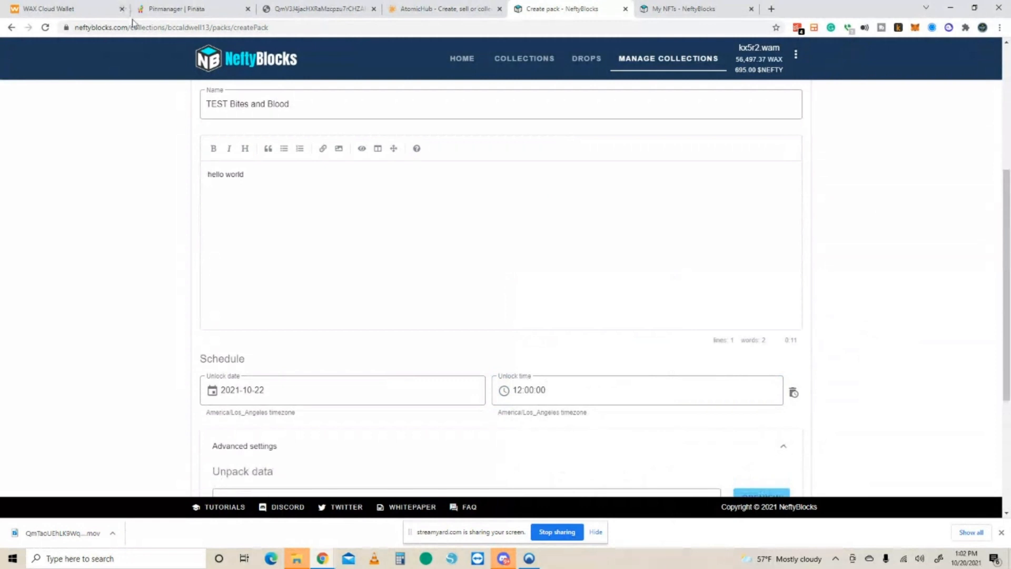
click(191, 8)
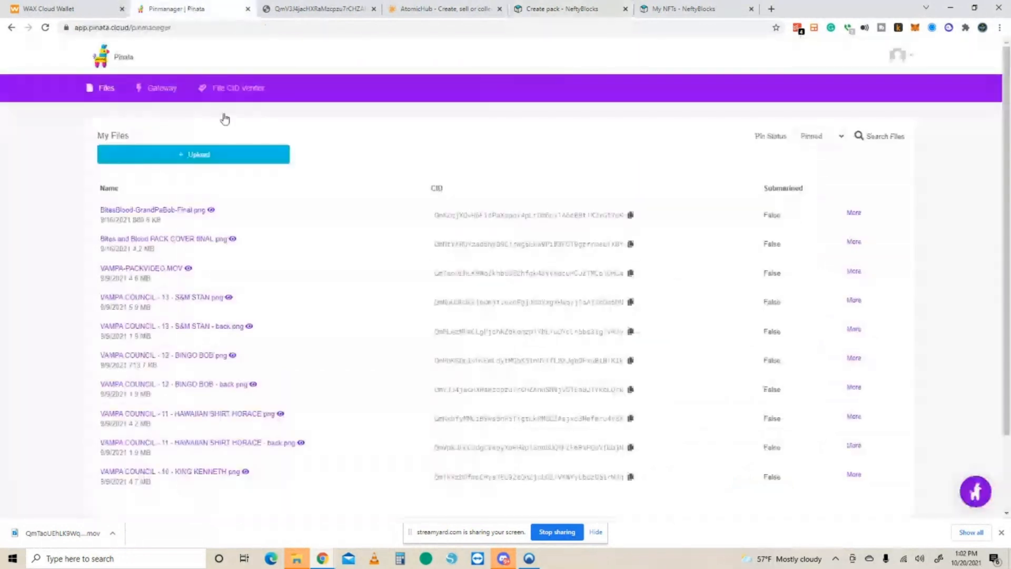
click(631, 274)
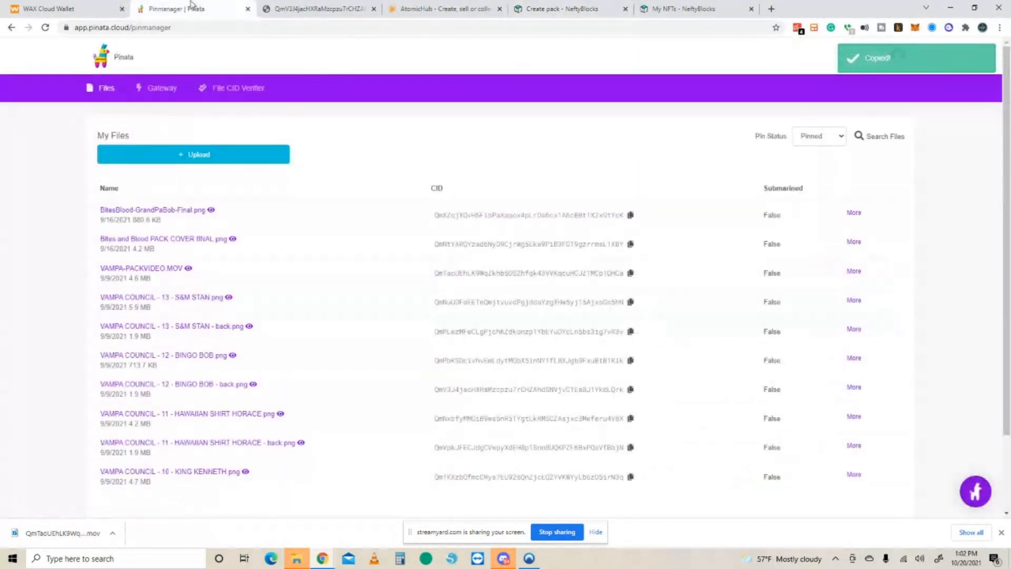
- Return to the pack form in NeftyBlocks, paste the copied CID as the unpack video and preview it
click(580, 14)
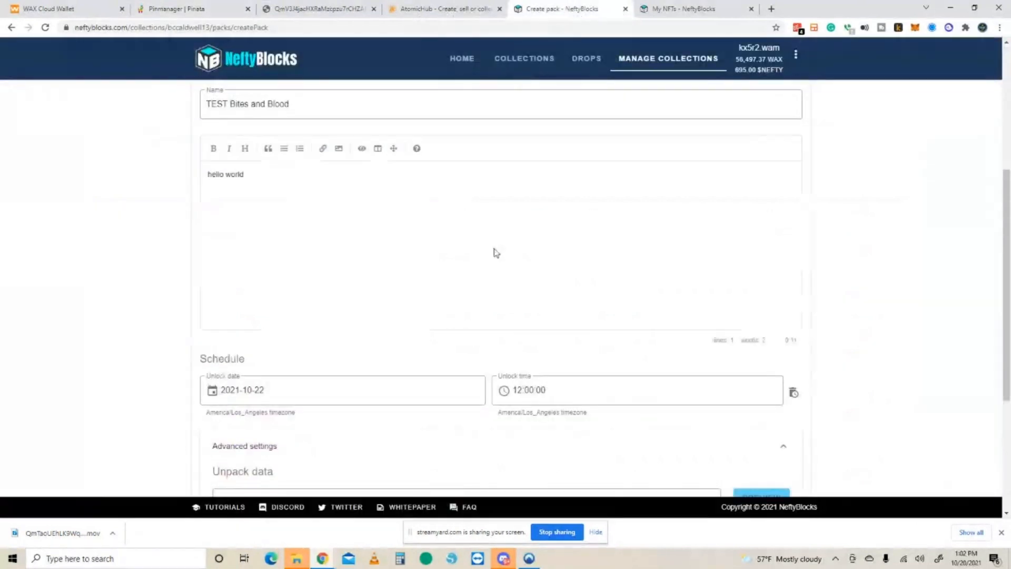
scroll(388, 384, down, 4)
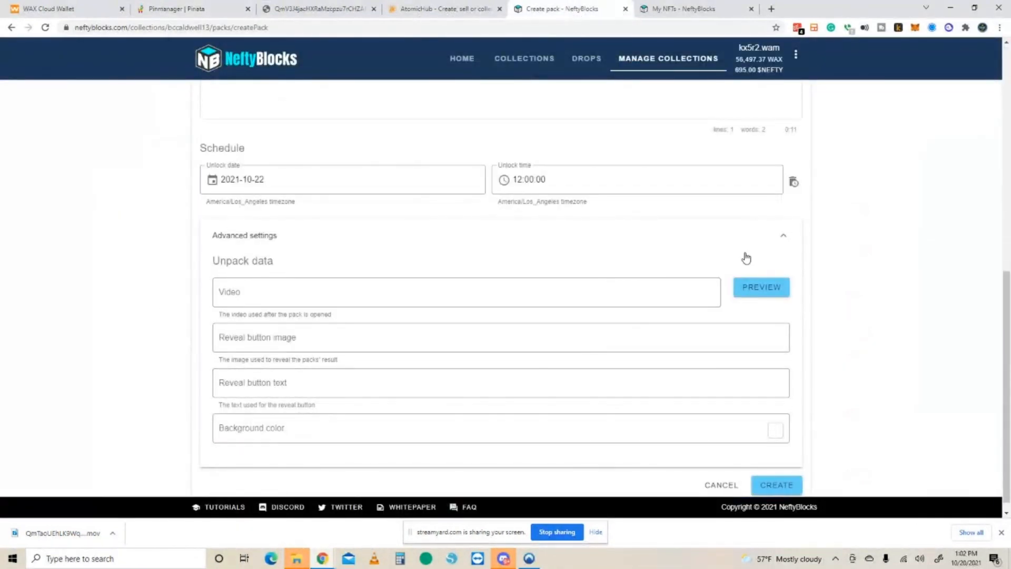
click(783, 237)
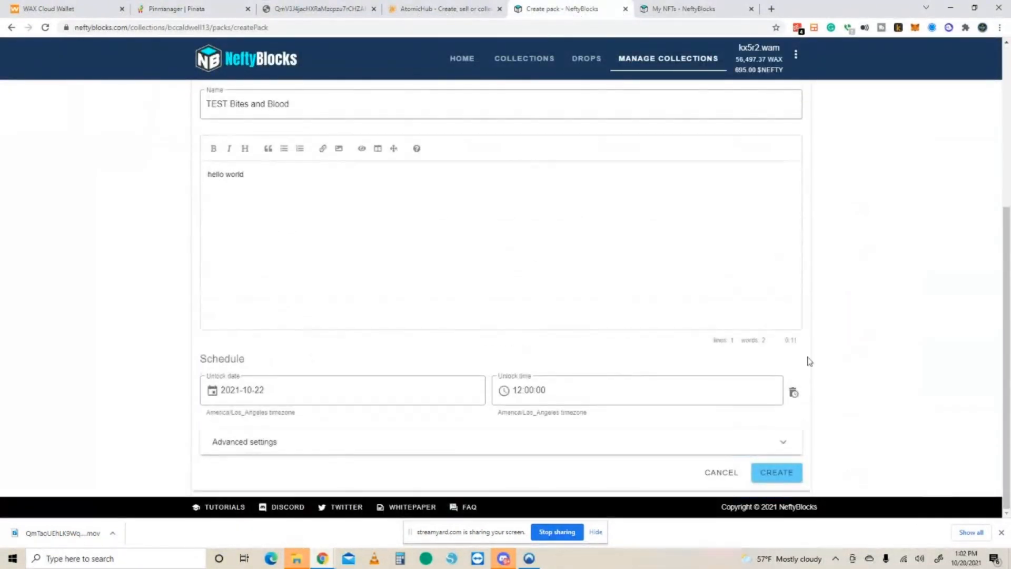
click(783, 442)
scroll(843, 347, down, 4)
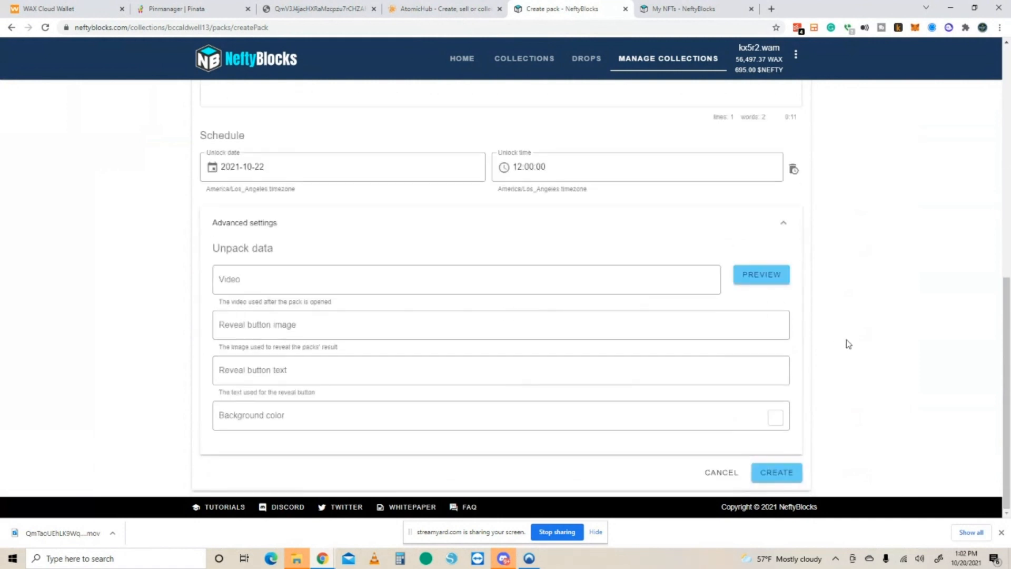
click(268, 282)
key(ctrl+v)
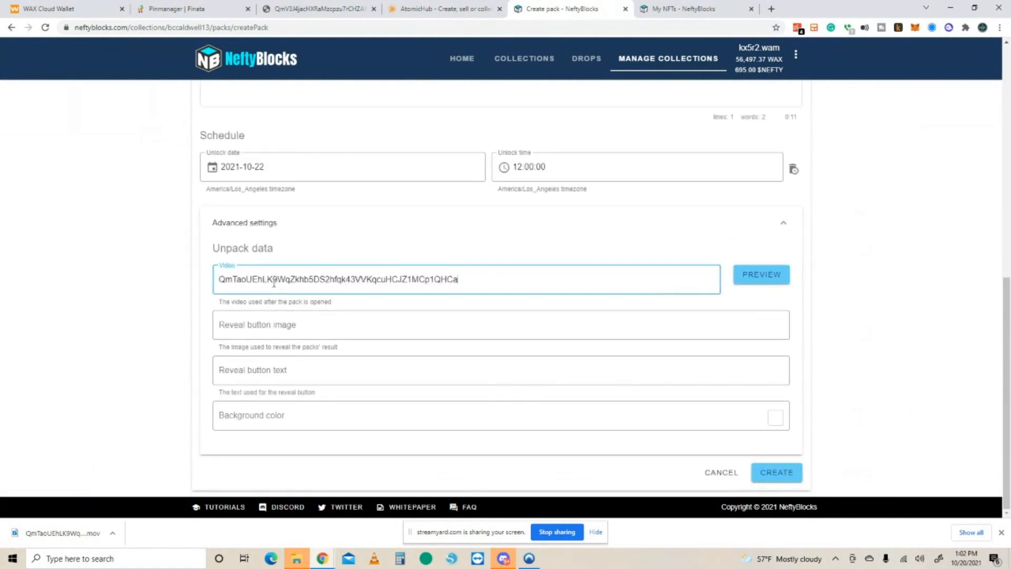
click(887, 293)
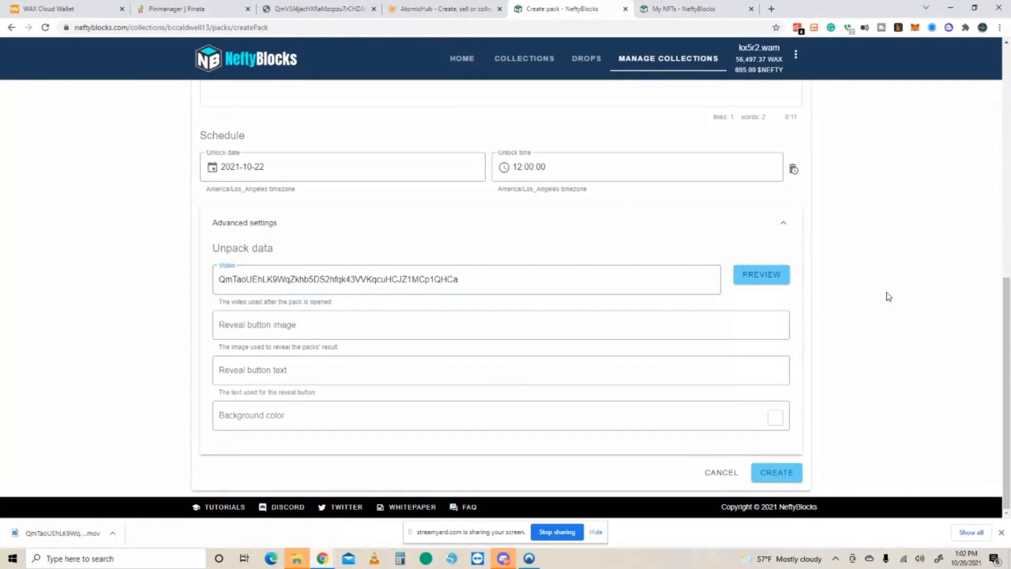
click(752, 283)
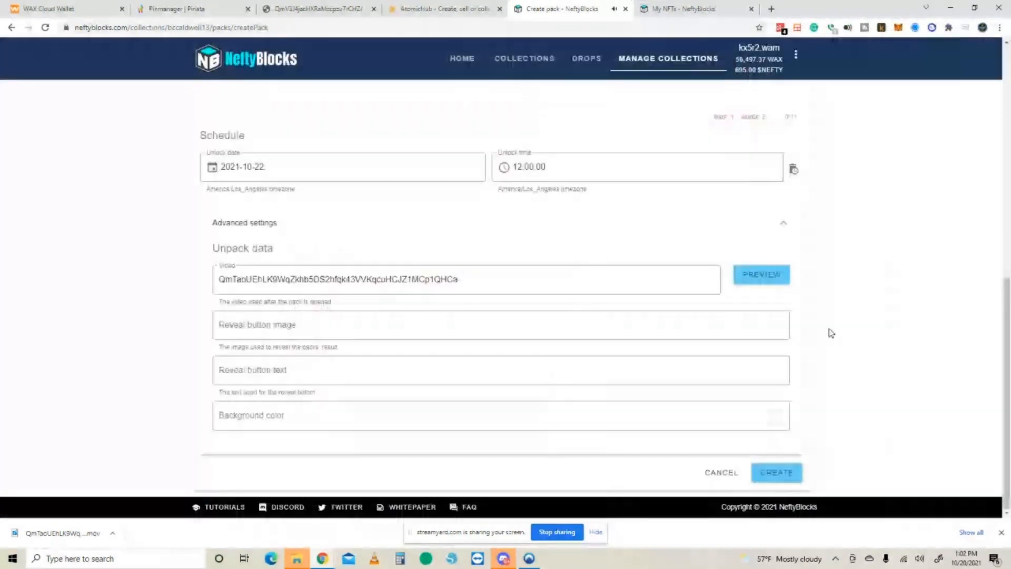
- Set the unpack background color to red #ff0303ff and preview the unpack video against it
click(776, 417)
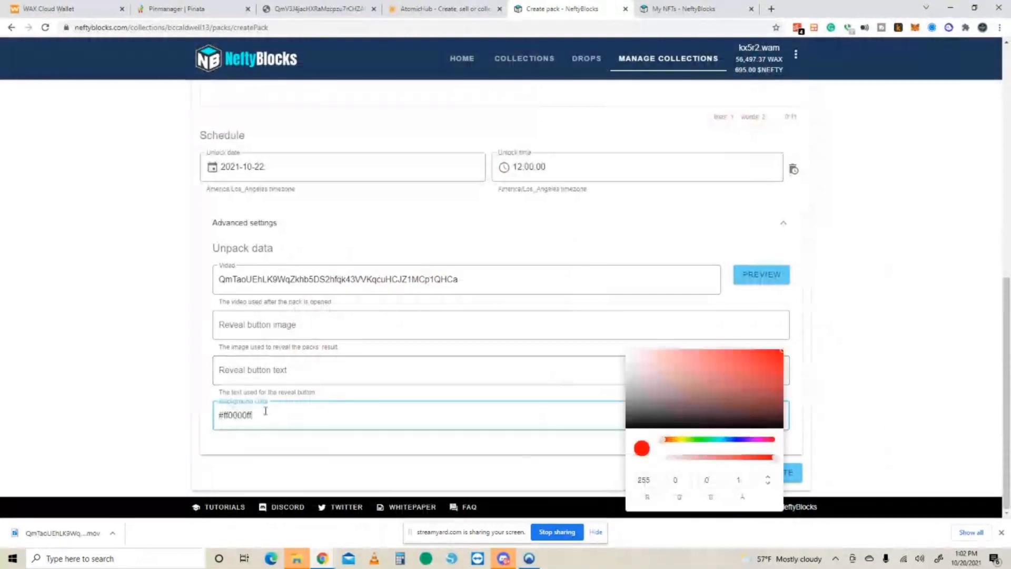
click(782, 351)
click(781, 350)
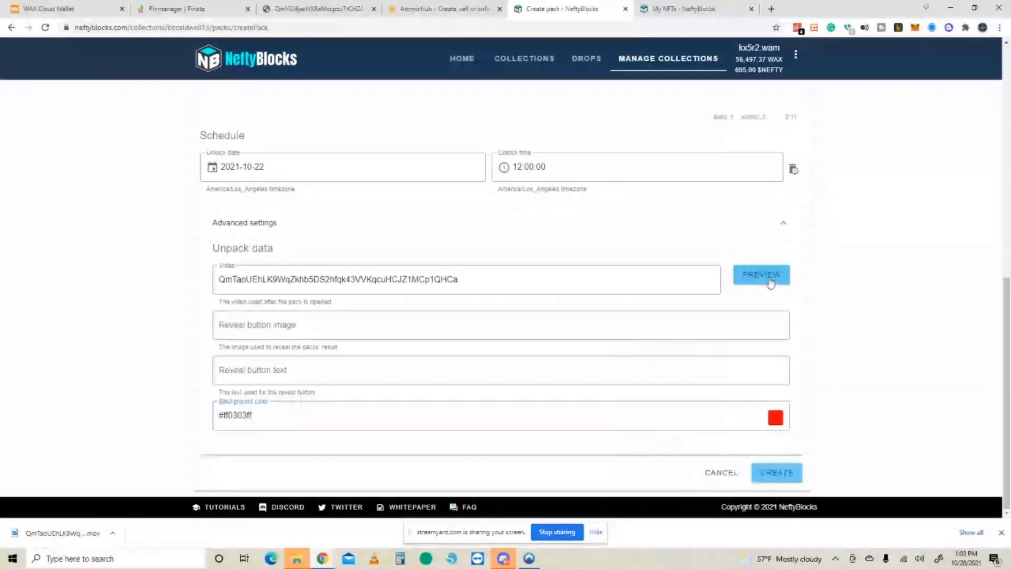
click(770, 279)
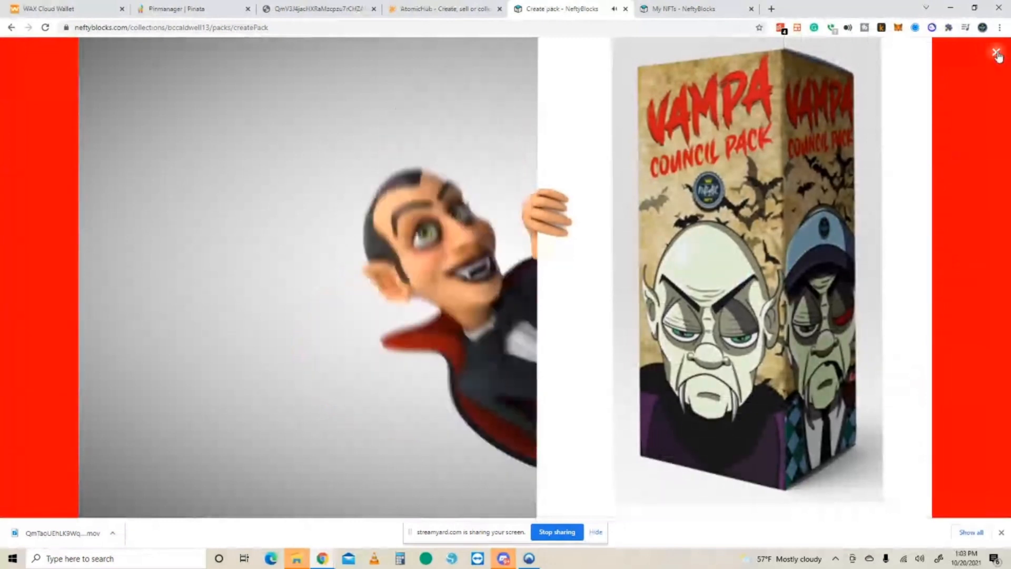
click(996, 52)
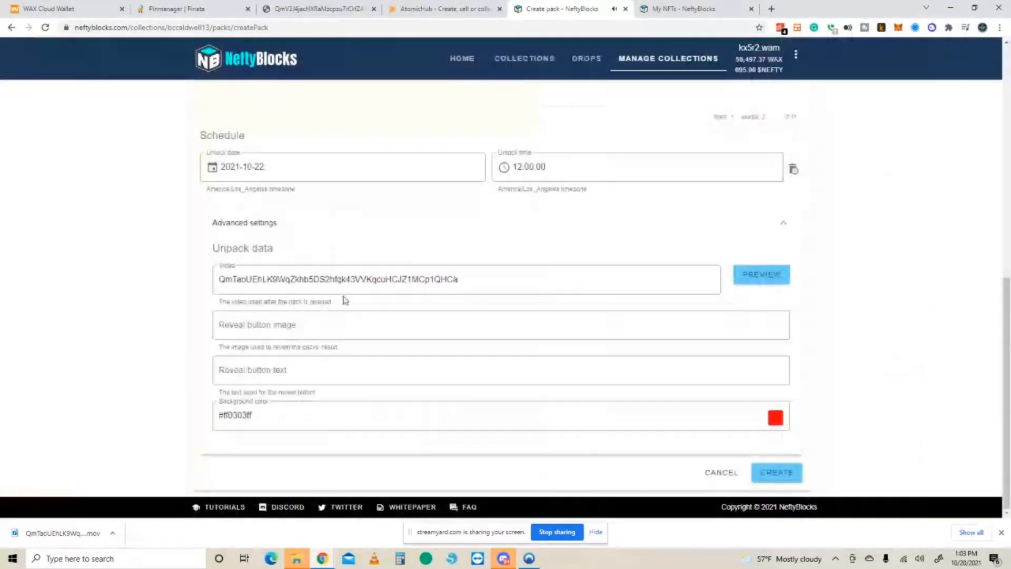
- Check the pack details, create the pack and approve the announcepack transaction in WAX Cloud Wallet
scroll(466, 339, up, 6)
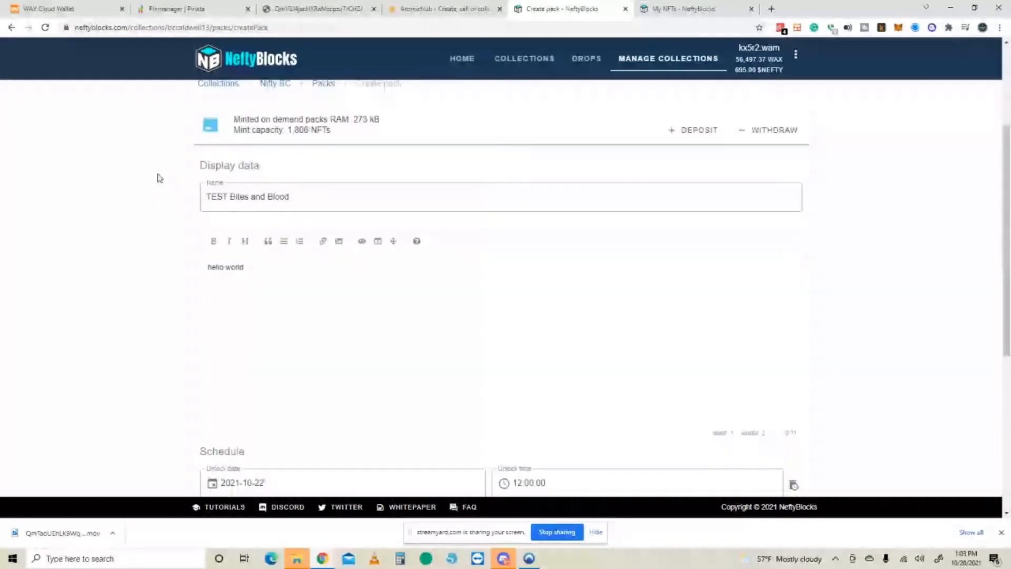
scroll(247, 248, down, 4)
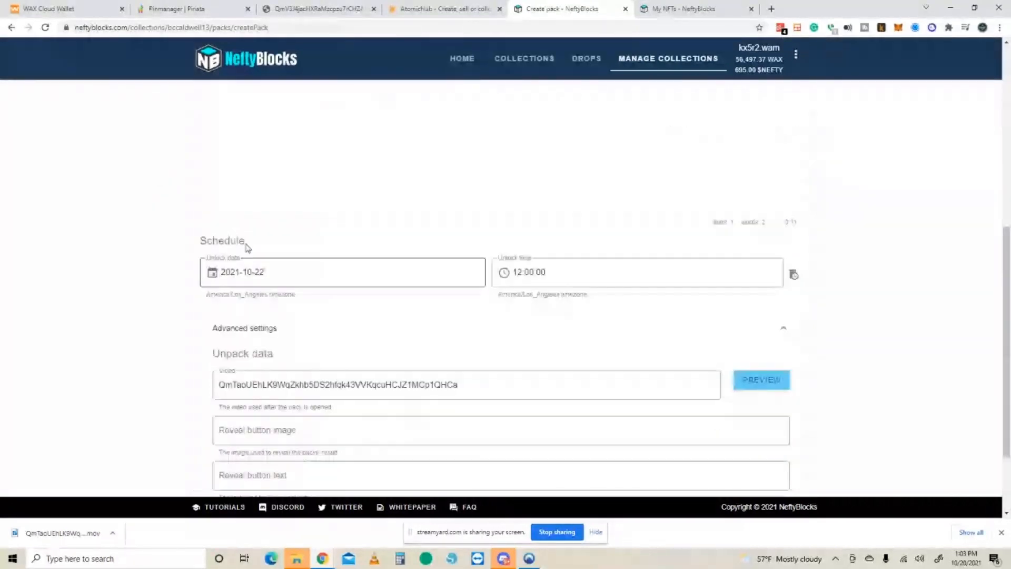
scroll(248, 247, down, 2)
click(774, 472)
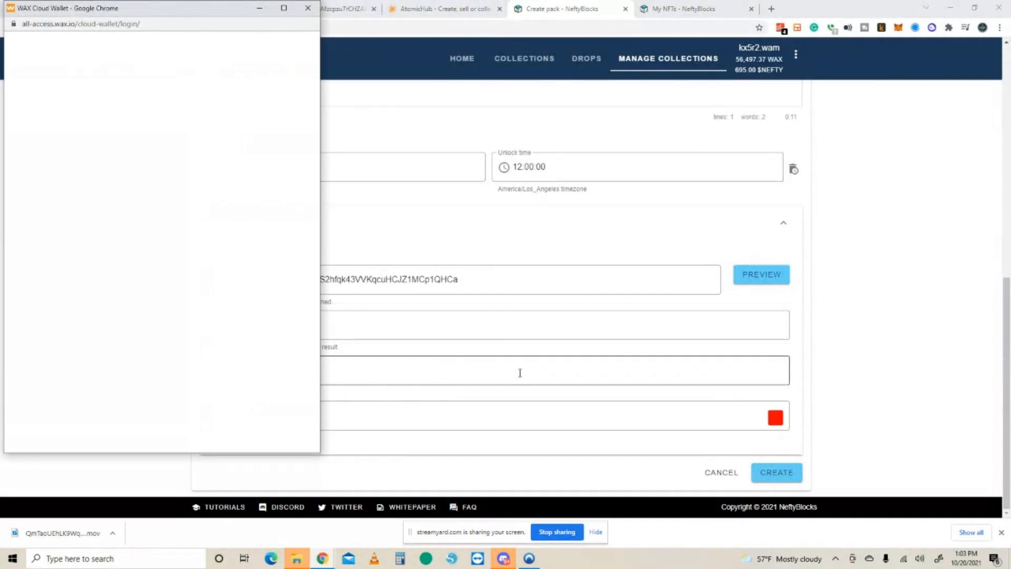
click(203, 305)
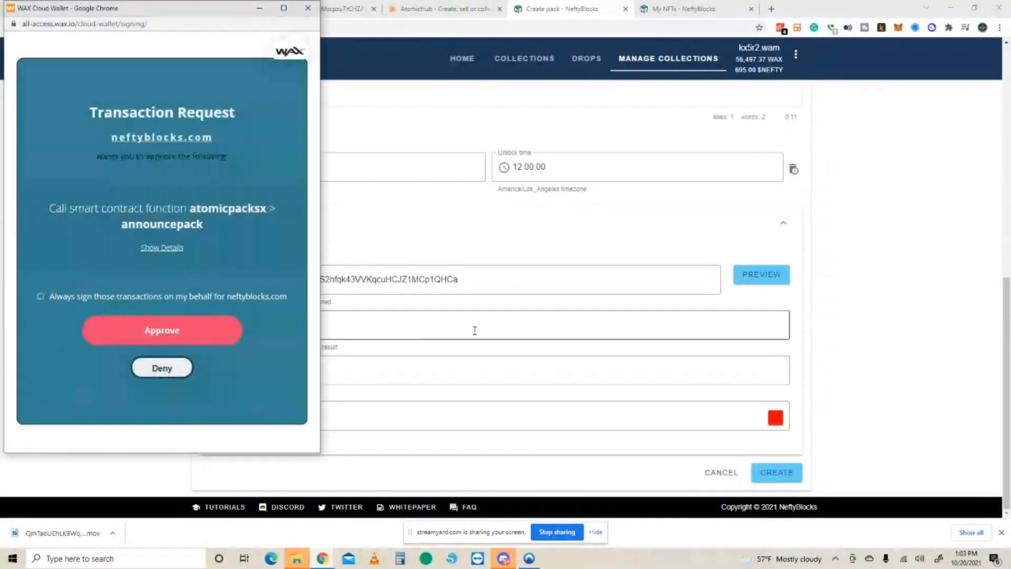
click(179, 328)
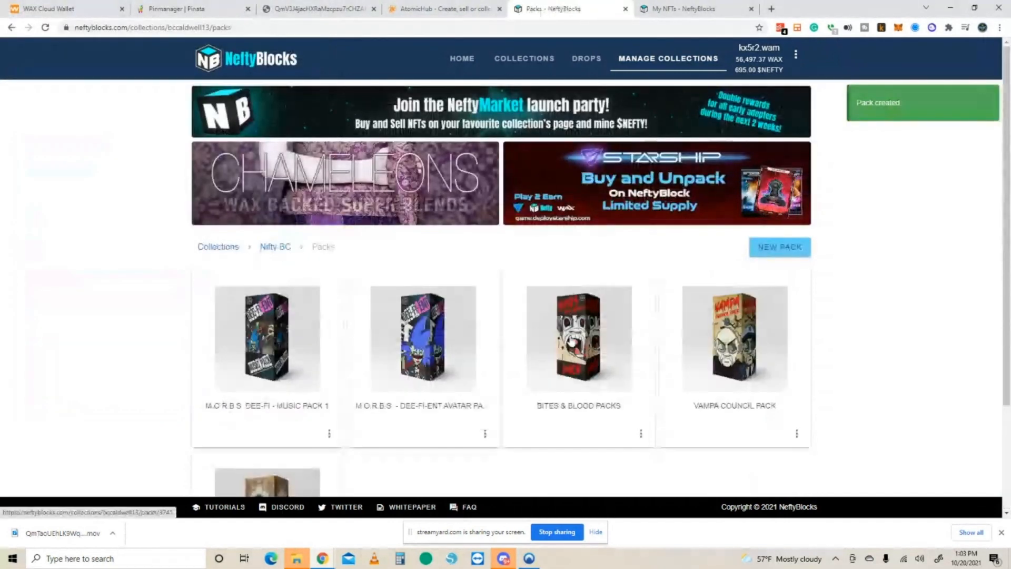
- Open the TEST Bites and Blood pack for modification and bring up its pack slots
scroll(568, 337, down, 3)
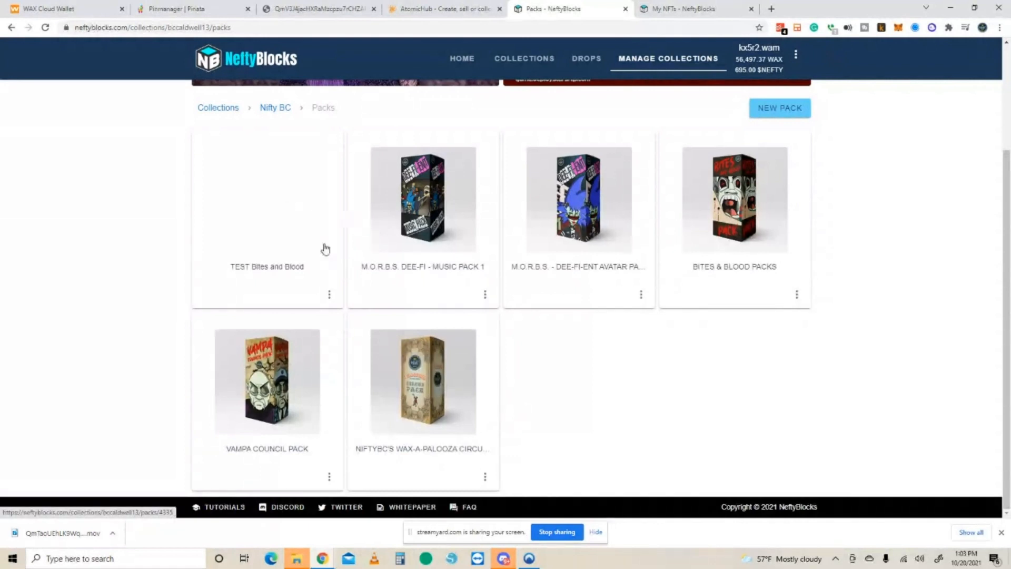
click(329, 294)
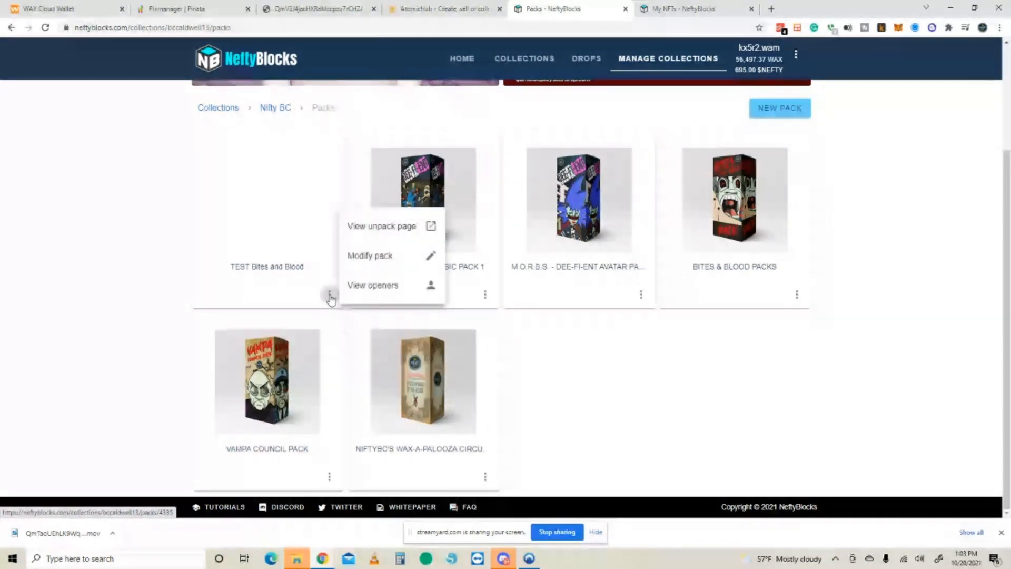
click(372, 256)
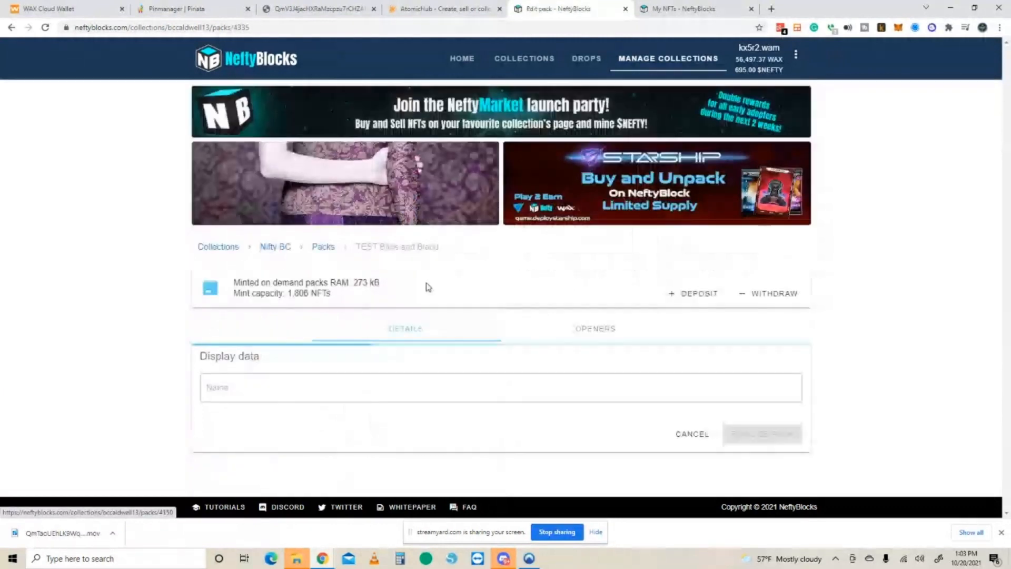
scroll(869, 334, down, 2)
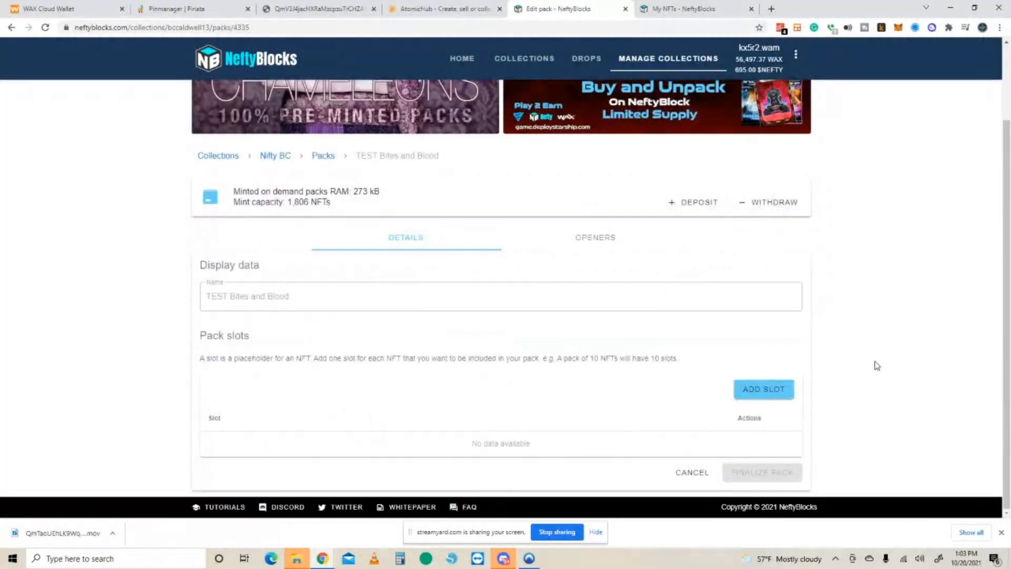
key(XF86AudioLowerVolume)
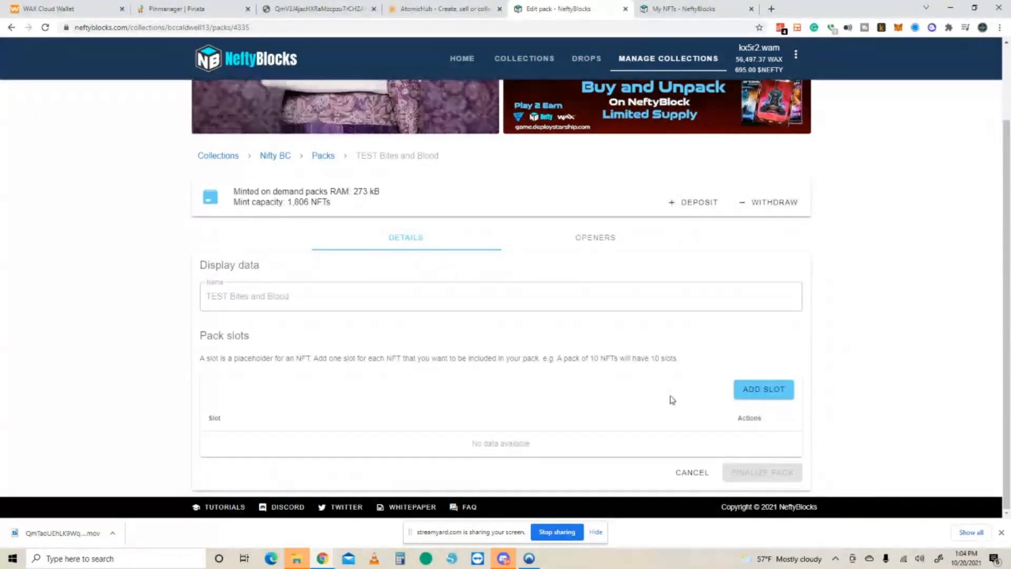
- Add a first pack slot holding the BITES & BLOOD PACK - GRANDPA BOB template (#289660) with weight 1, and check its contents
click(765, 388)
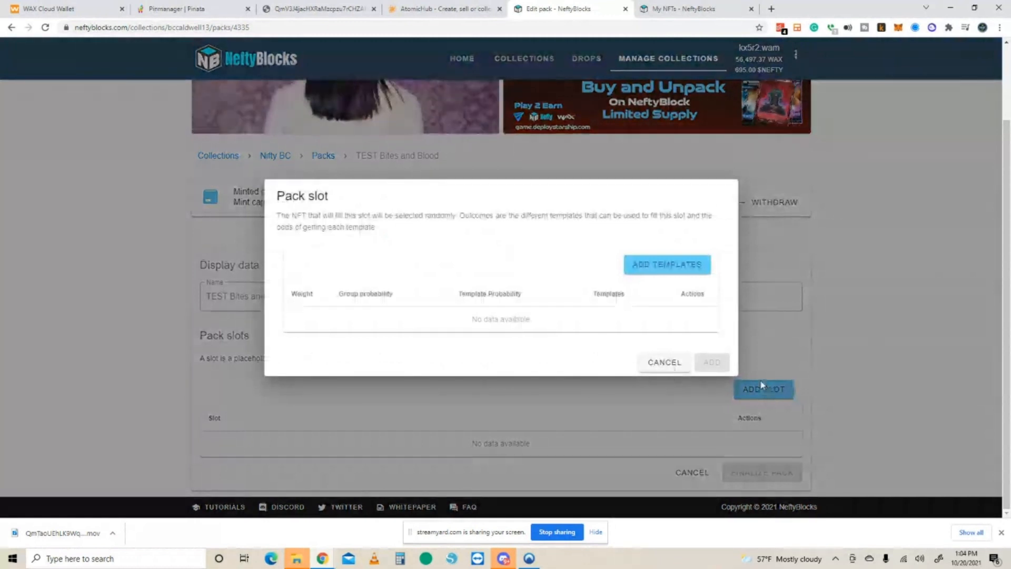
click(667, 264)
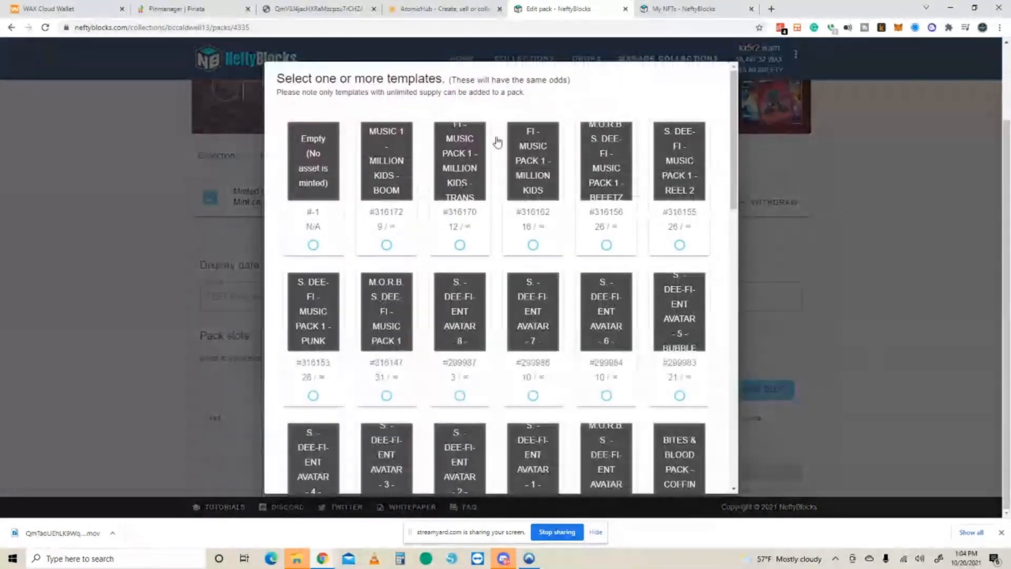
drag(734, 205, 734, 492)
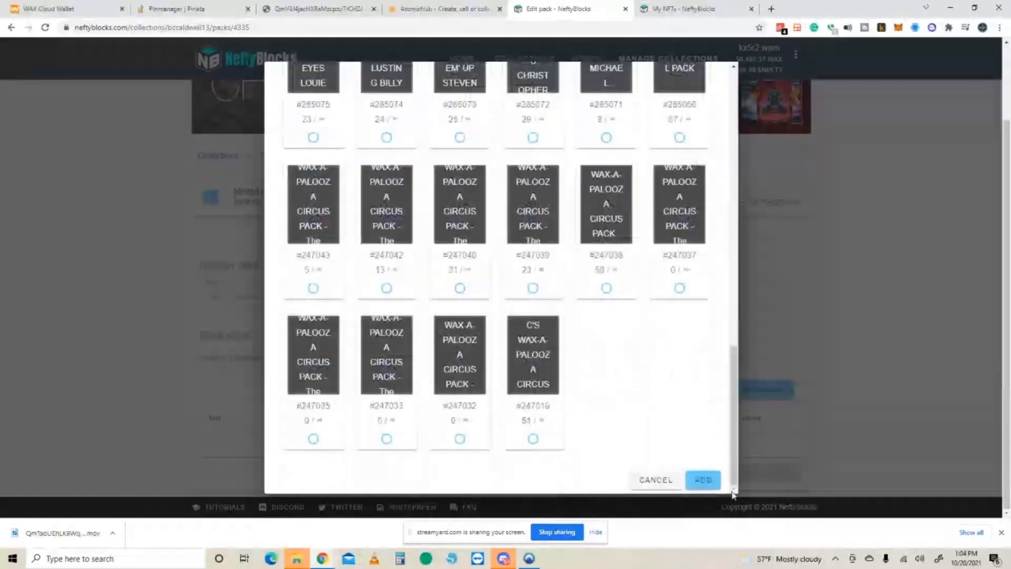
click(703, 480)
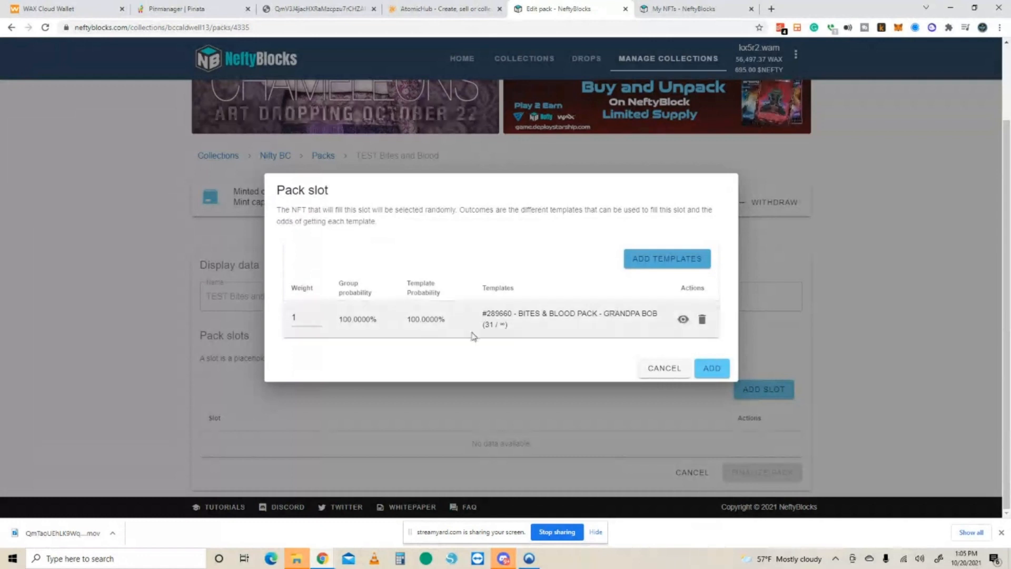
click(715, 371)
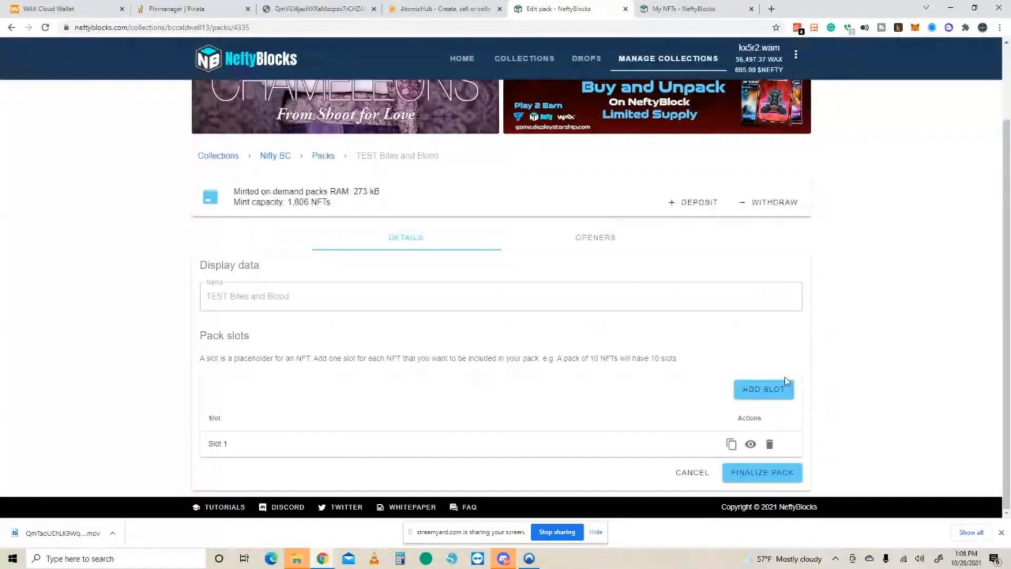
click(750, 445)
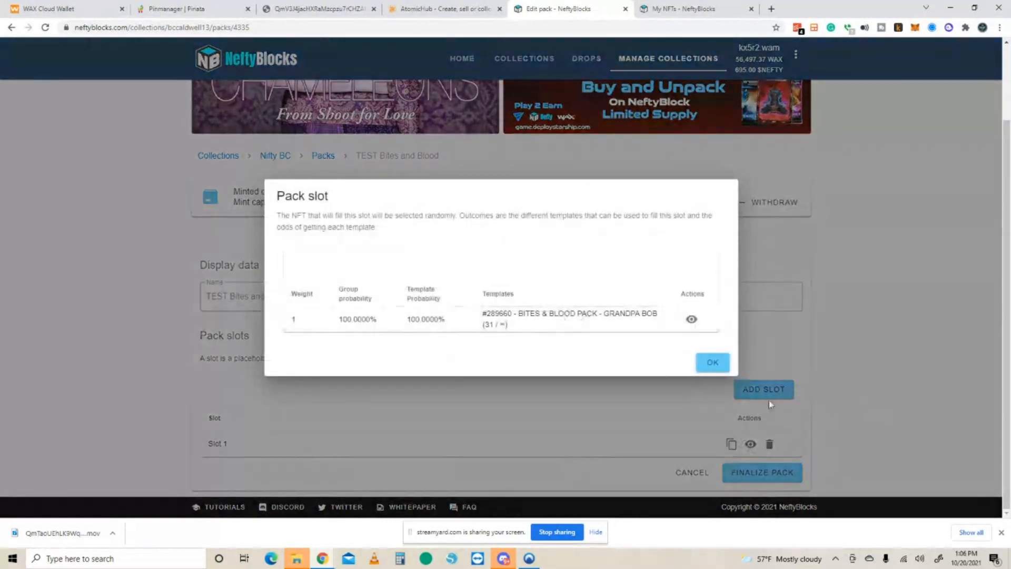
click(685, 376)
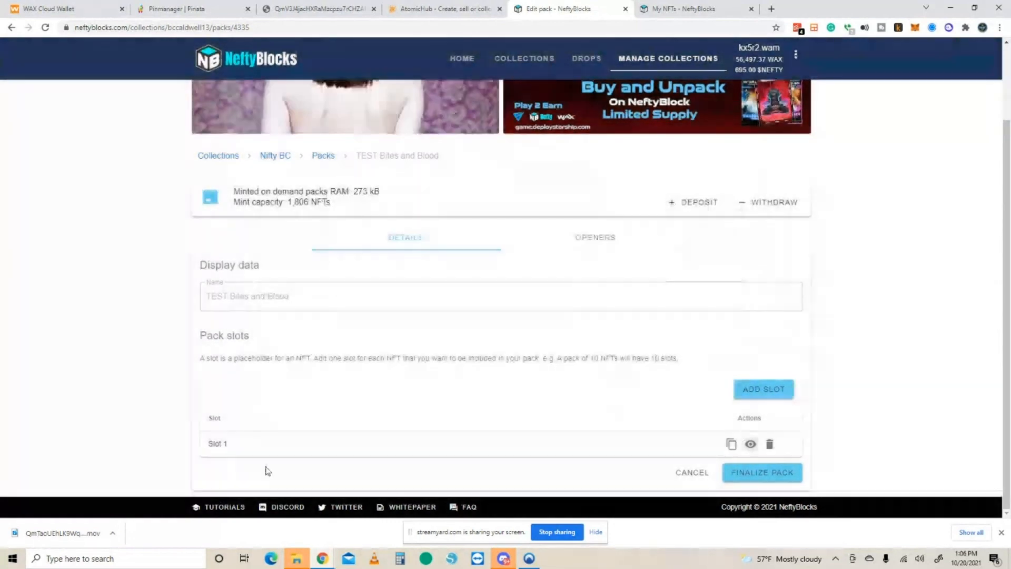
- Add a second pack slot holding the BITES & BLOOD PACK - VAMPIRE BITE template (#289662) with weight 1
click(763, 389)
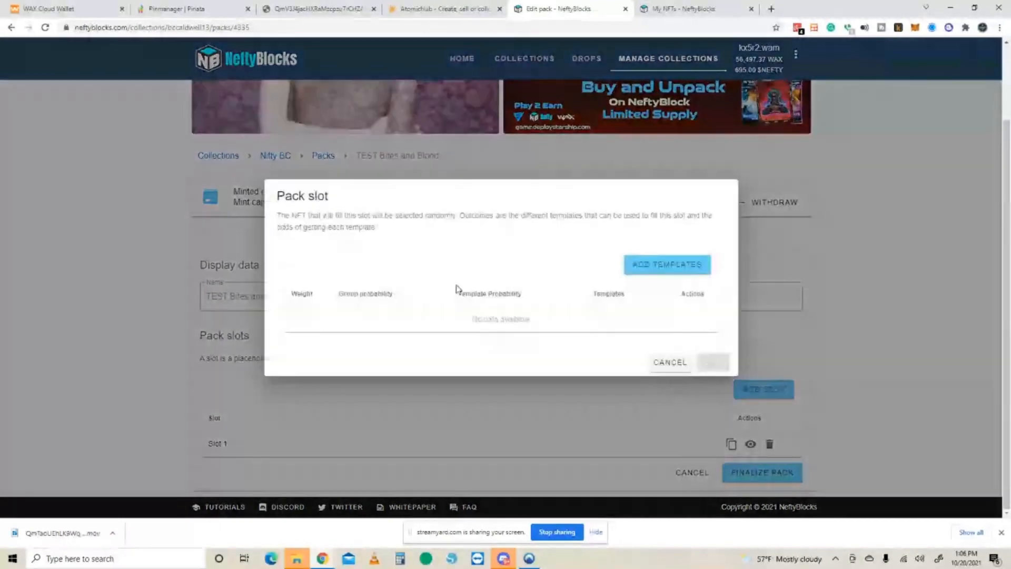
click(661, 265)
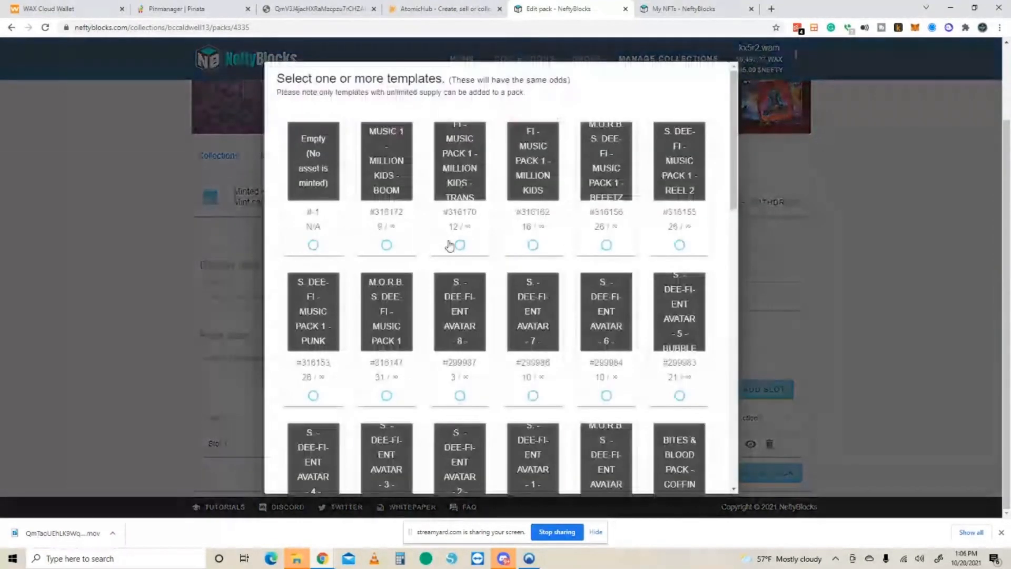
scroll(381, 421, down, 4)
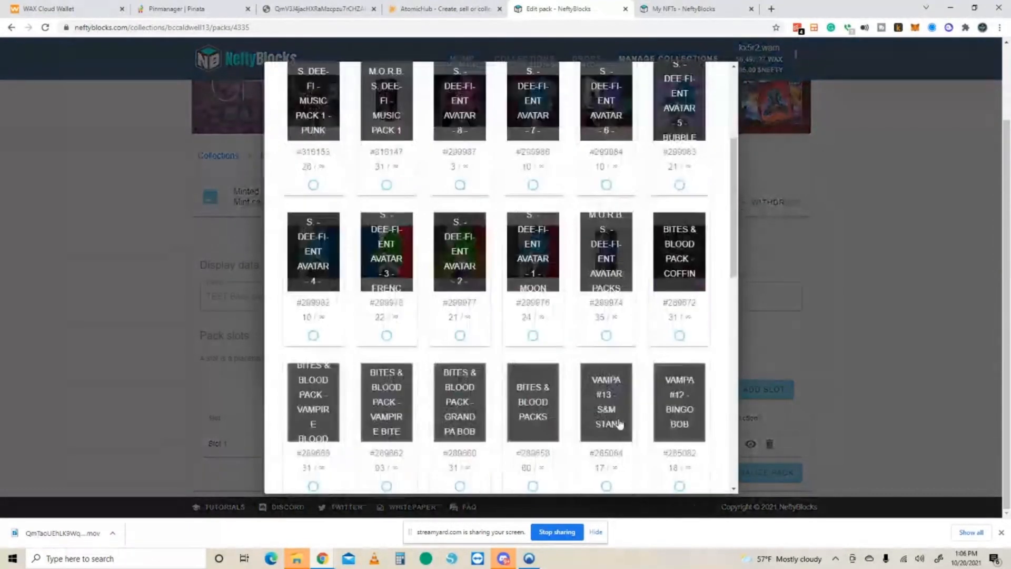
click(383, 421)
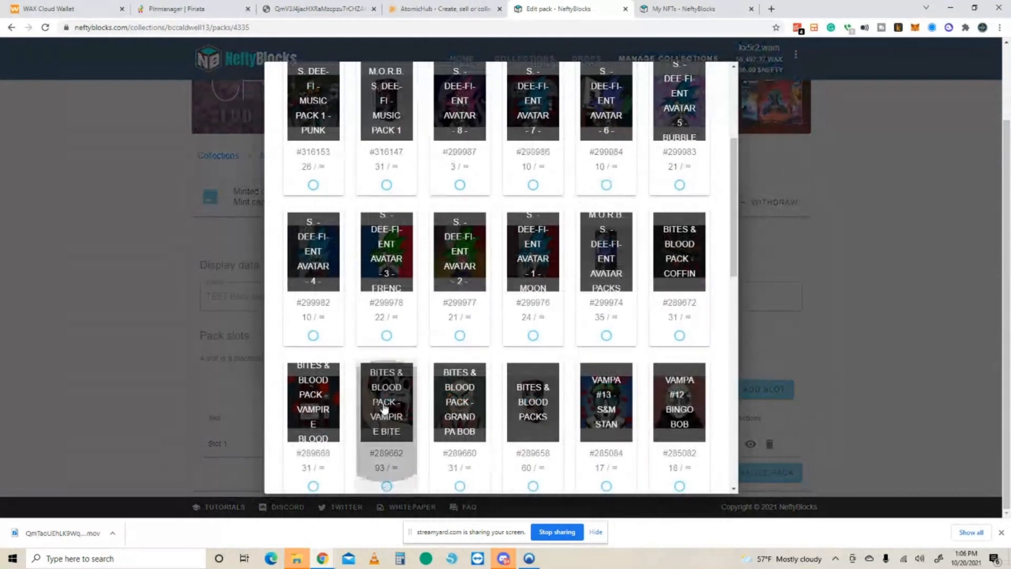
click(732, 354)
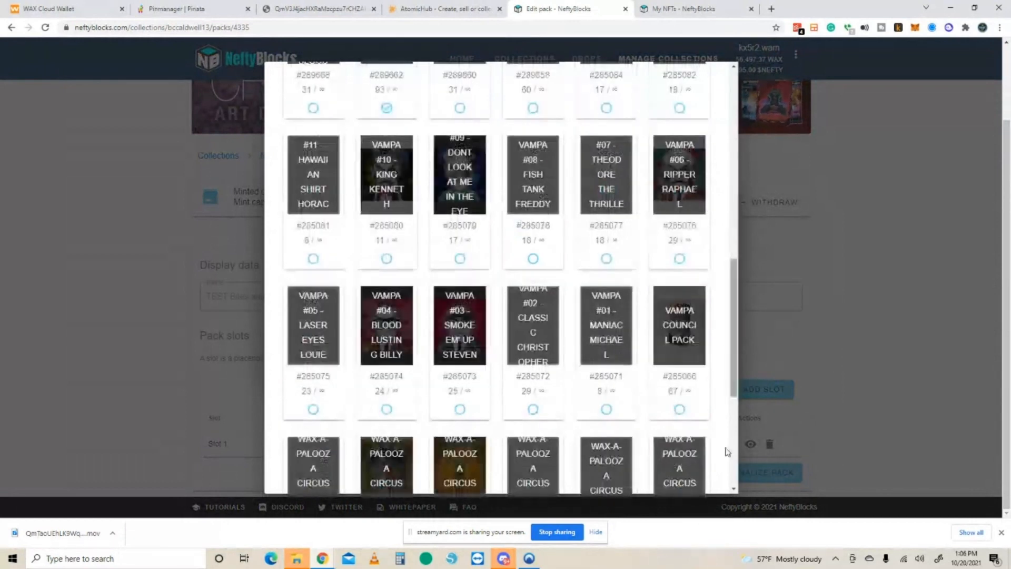
click(734, 462)
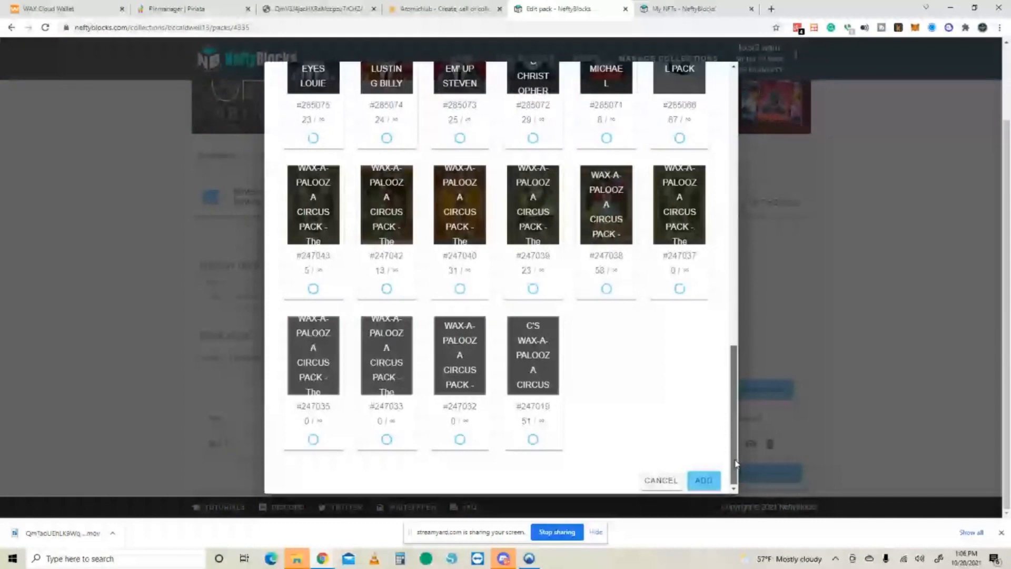
click(703, 480)
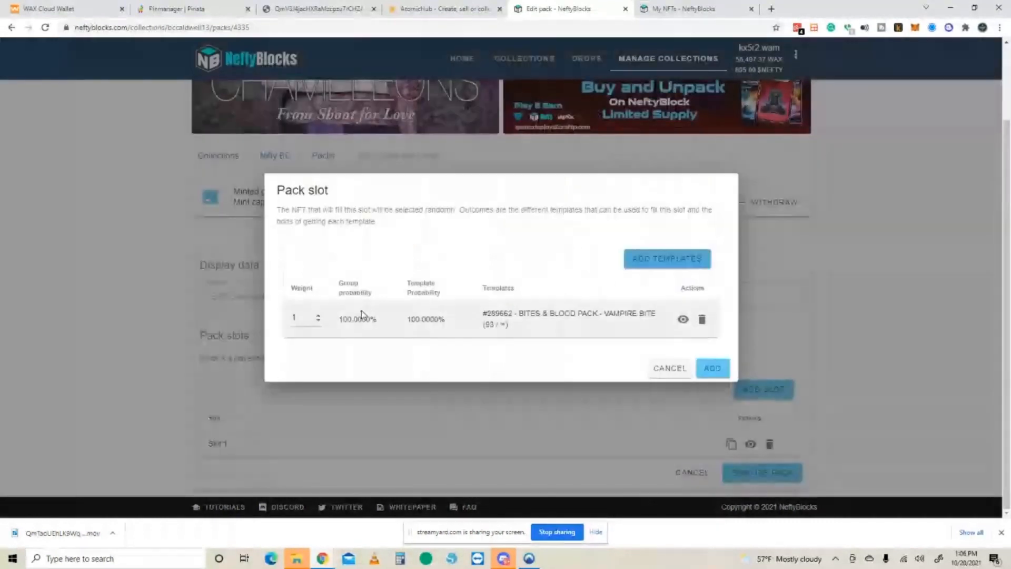
click(713, 370)
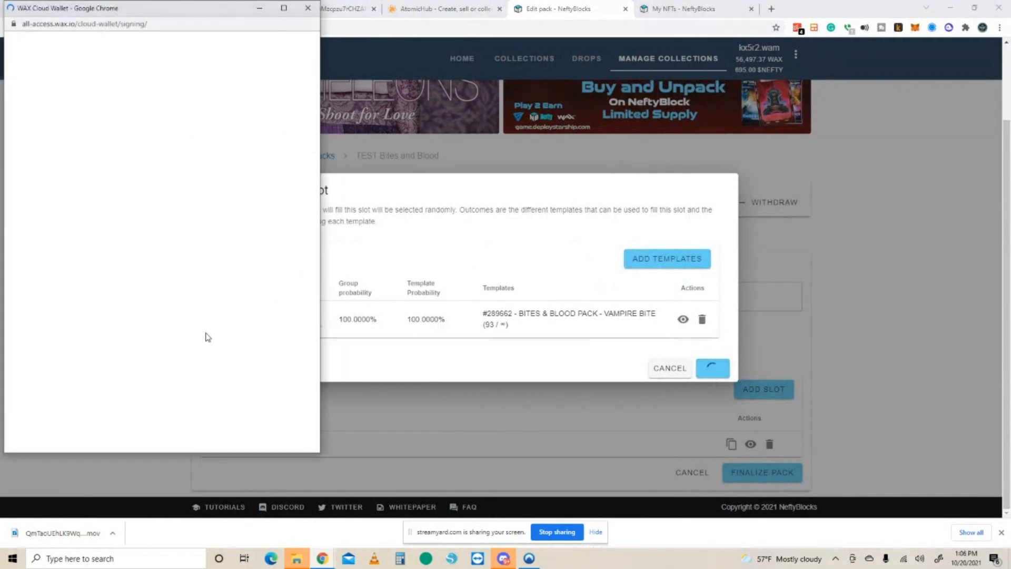
click(826, 361)
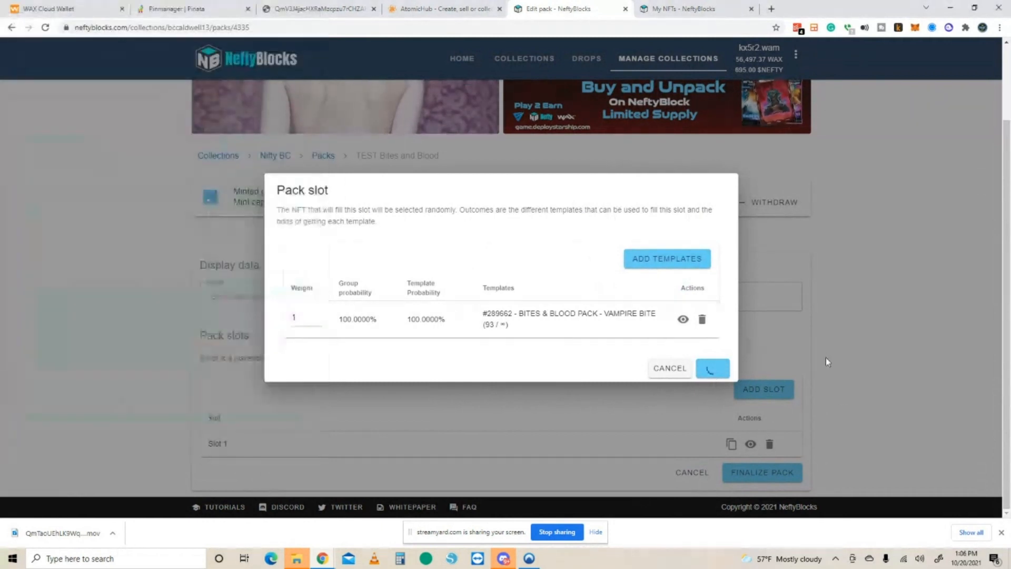
click(670, 368)
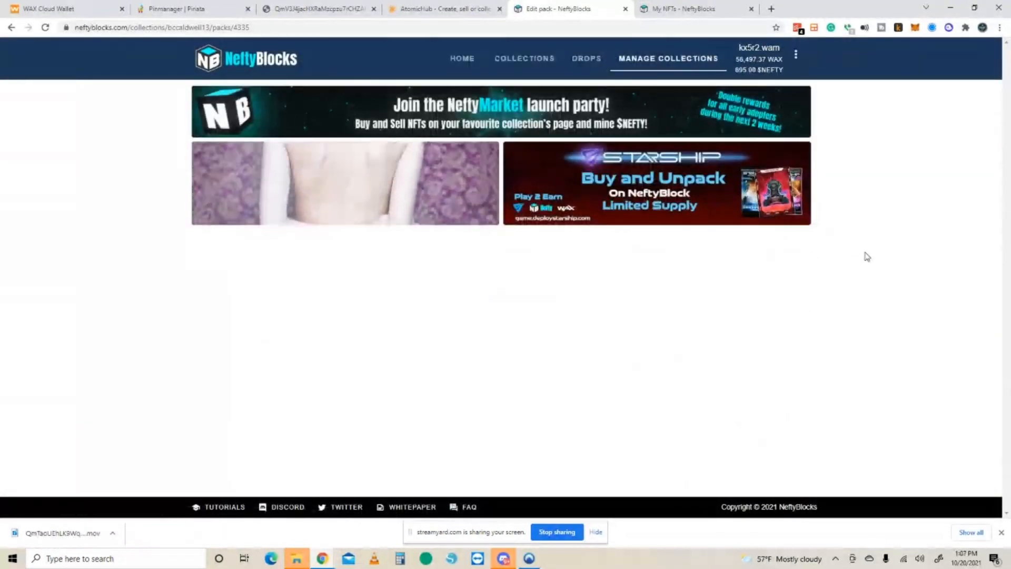
- Check which template slot 2 of the pack contains
scroll(864, 255, down, 3)
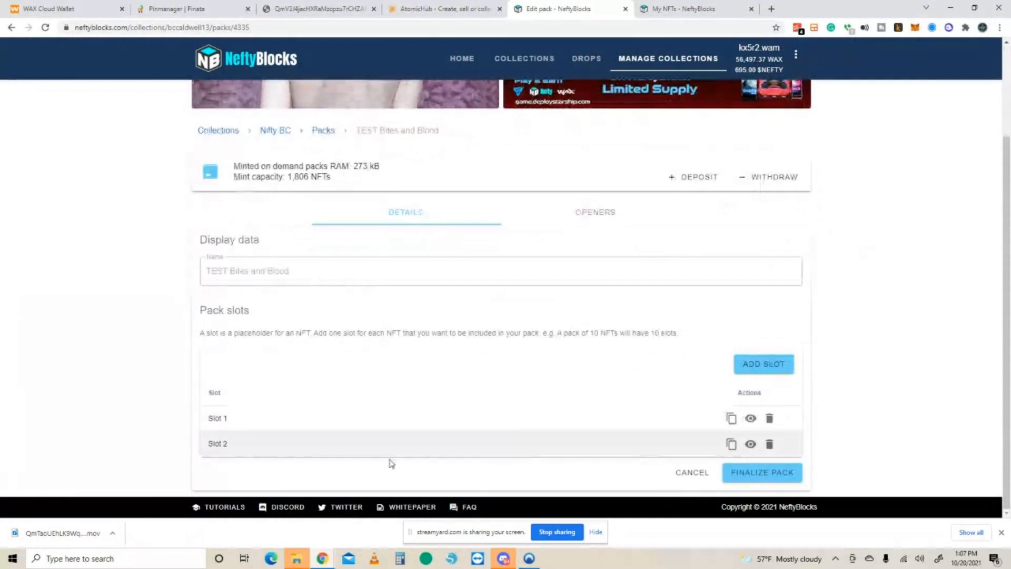
click(751, 444)
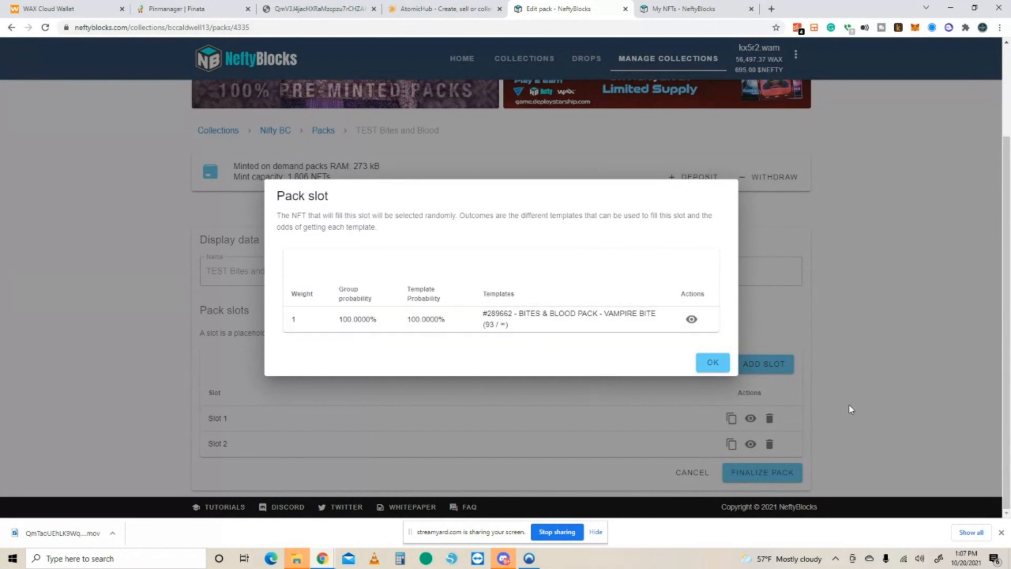
click(846, 267)
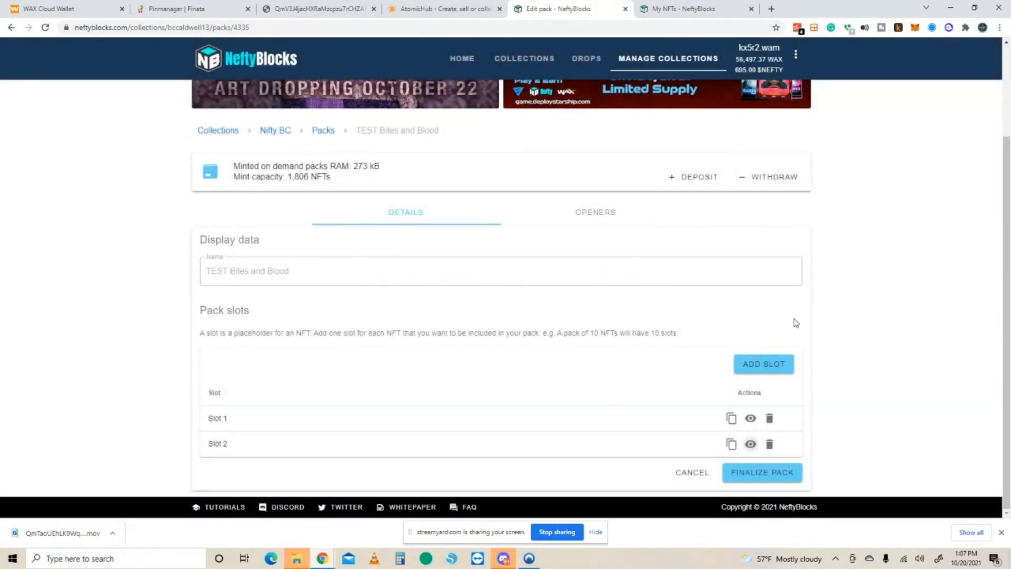
- Add a third slot with the VAMPIRE BITE template (#289662), approve it in WAX Cloud Wallet and reload the pack page
click(751, 363)
click(646, 273)
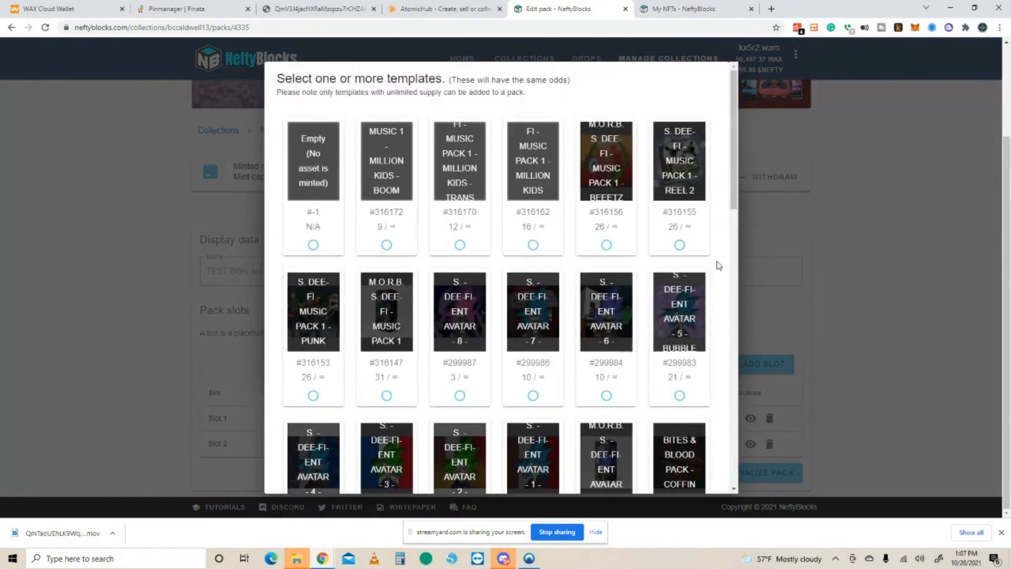
scroll(641, 341, down, 5)
scroll(736, 431, down, 6)
scroll(735, 431, down, 3)
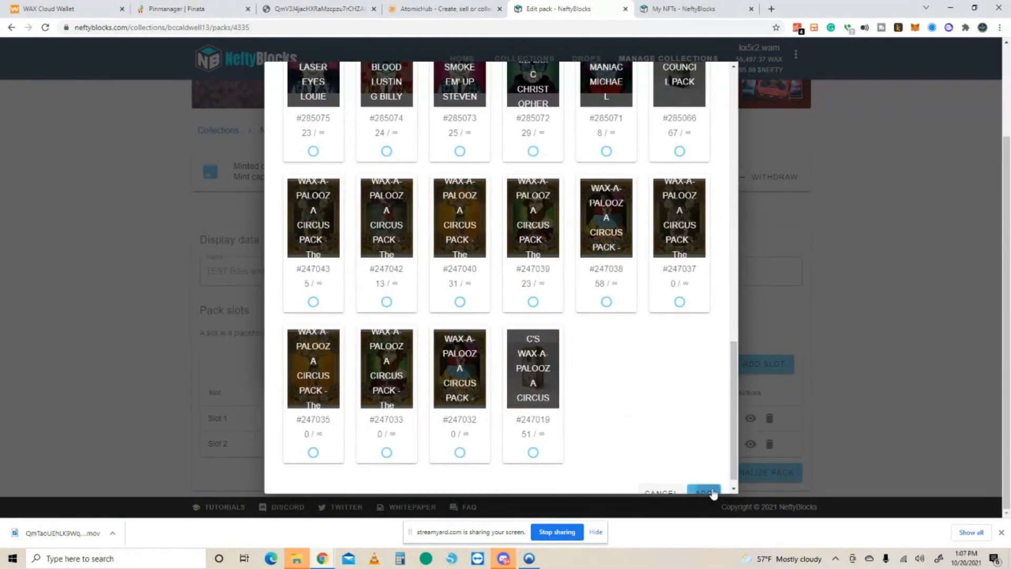
click(706, 487)
click(713, 368)
click(180, 330)
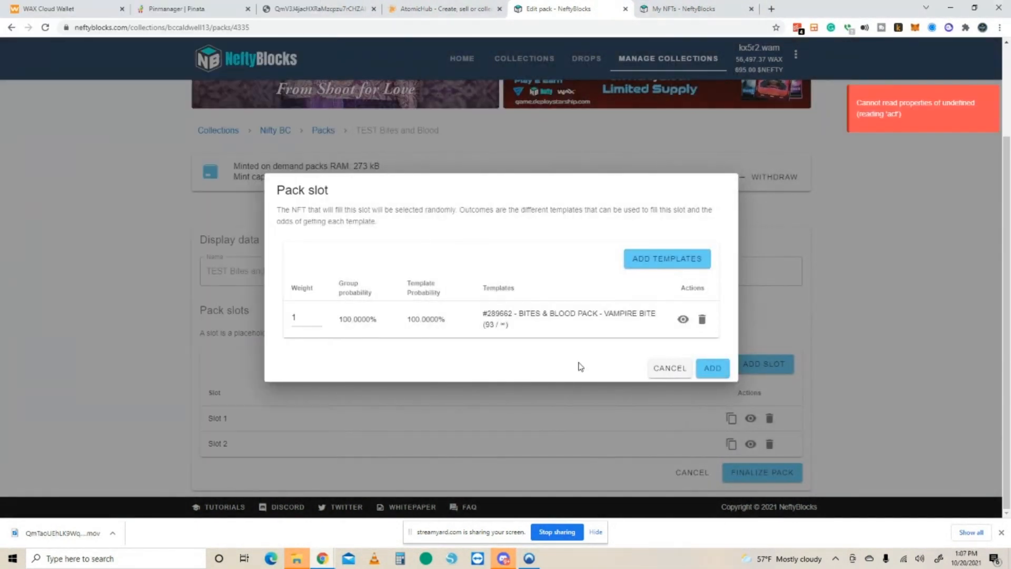
click(849, 335)
click(45, 27)
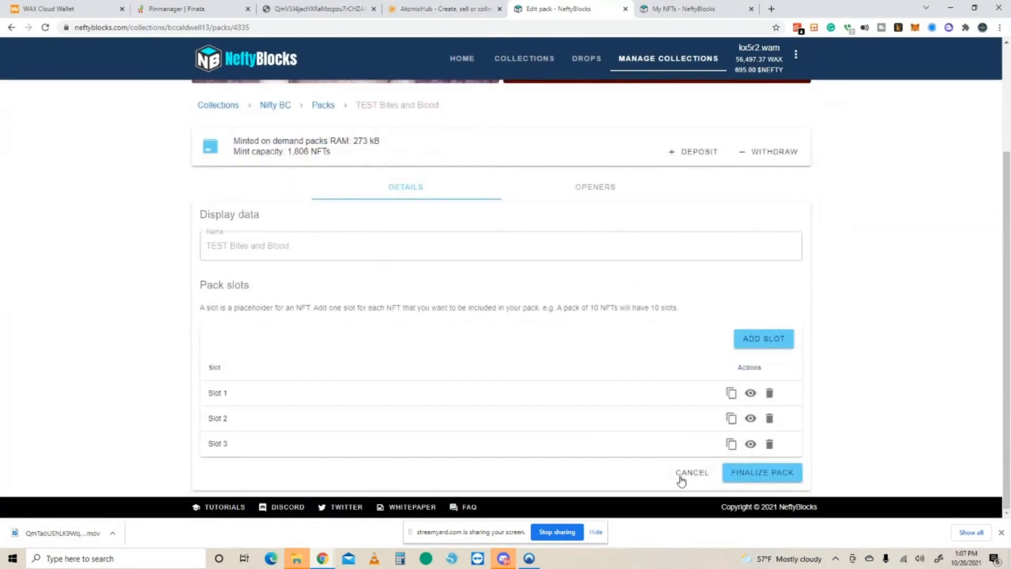
- Add a fourth slot with the VAMPIRE BITE template (#289662) at weight 1 and approve it in WAX Cloud Wallet
click(763, 339)
click(648, 265)
drag(735, 258, 735, 276)
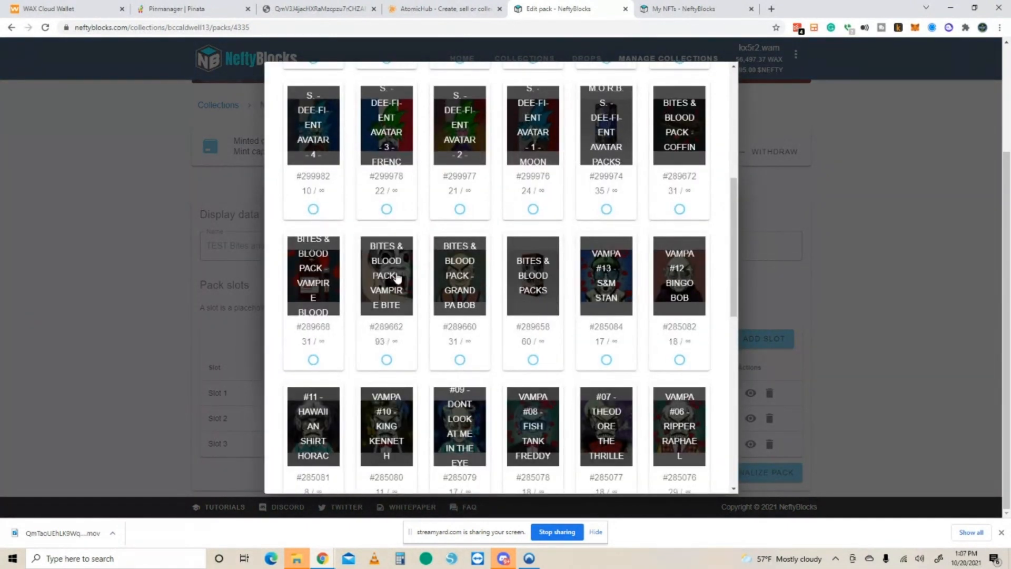
click(386, 359)
drag(733, 311, 732, 480)
click(706, 483)
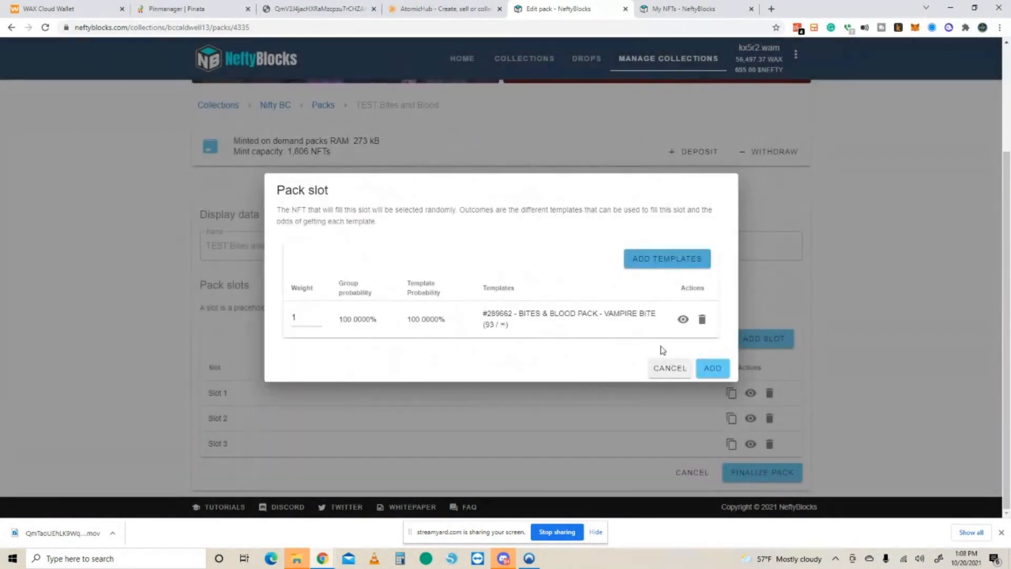
click(713, 368)
click(192, 295)
scroll(854, 286, down, 1)
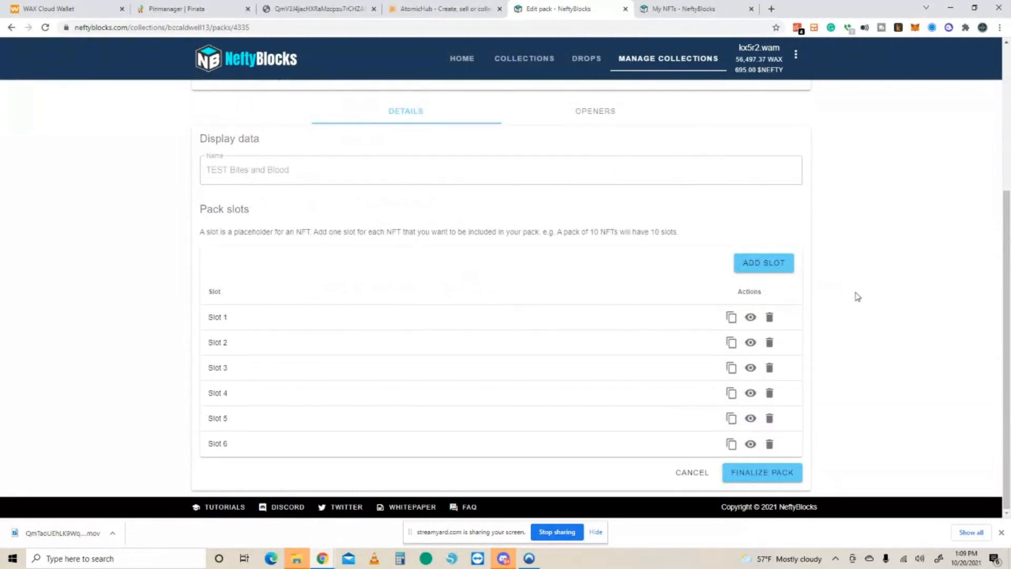
- Review the templates assigned to slots 1, 2, 5 and 6 of the pack
click(751, 318)
click(713, 362)
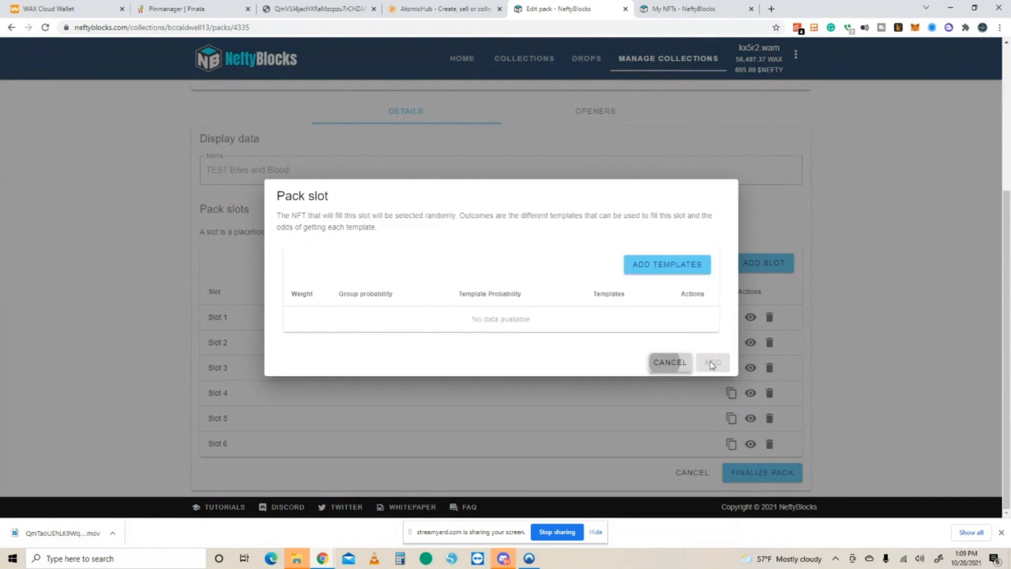
click(751, 343)
click(713, 362)
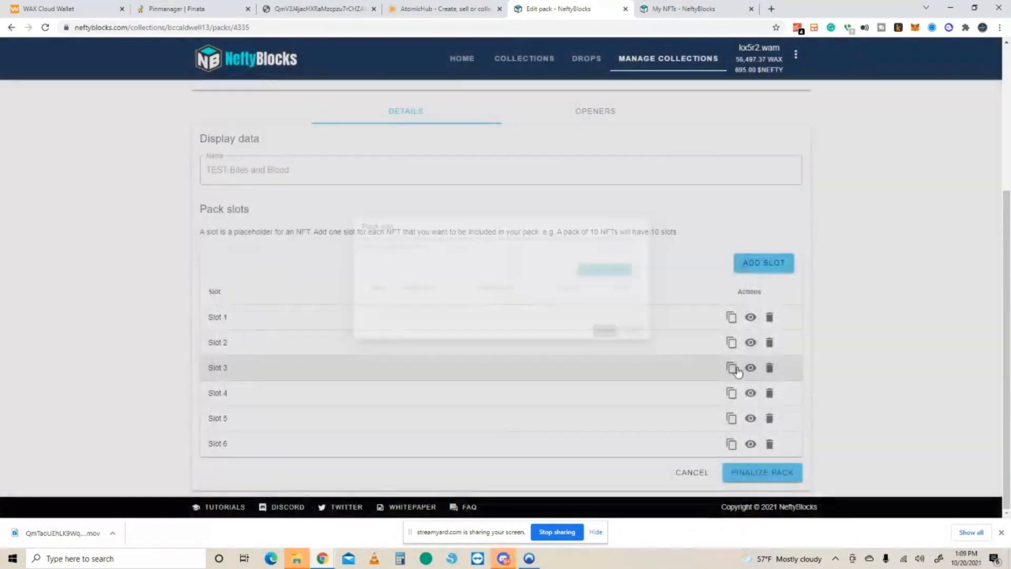
click(751, 417)
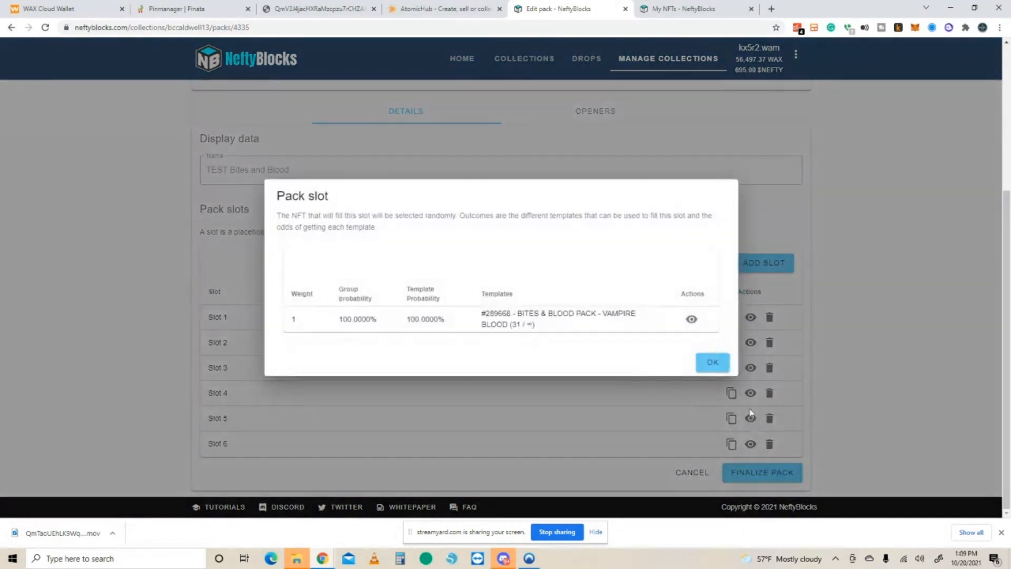
click(713, 363)
click(750, 444)
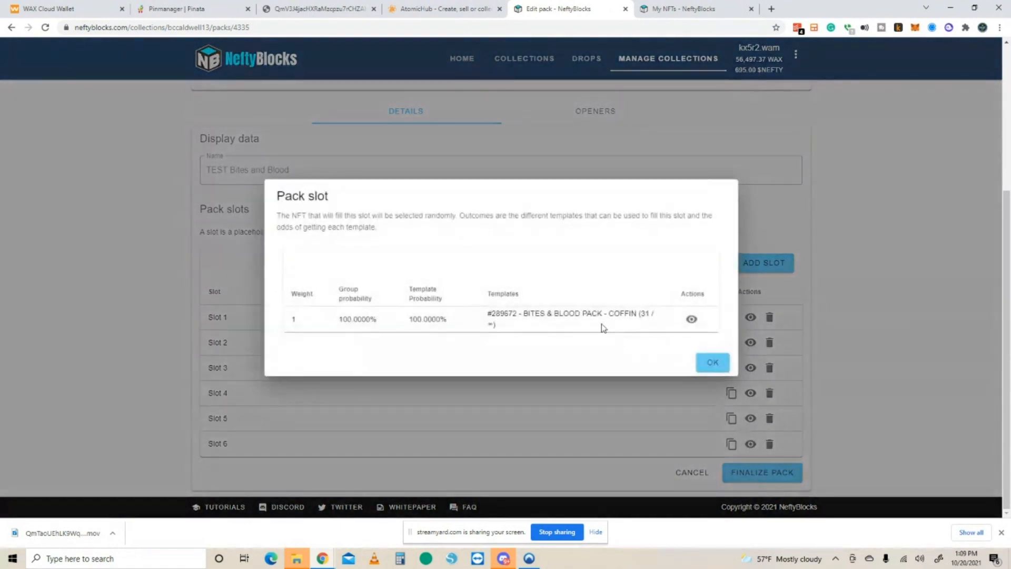
click(712, 361)
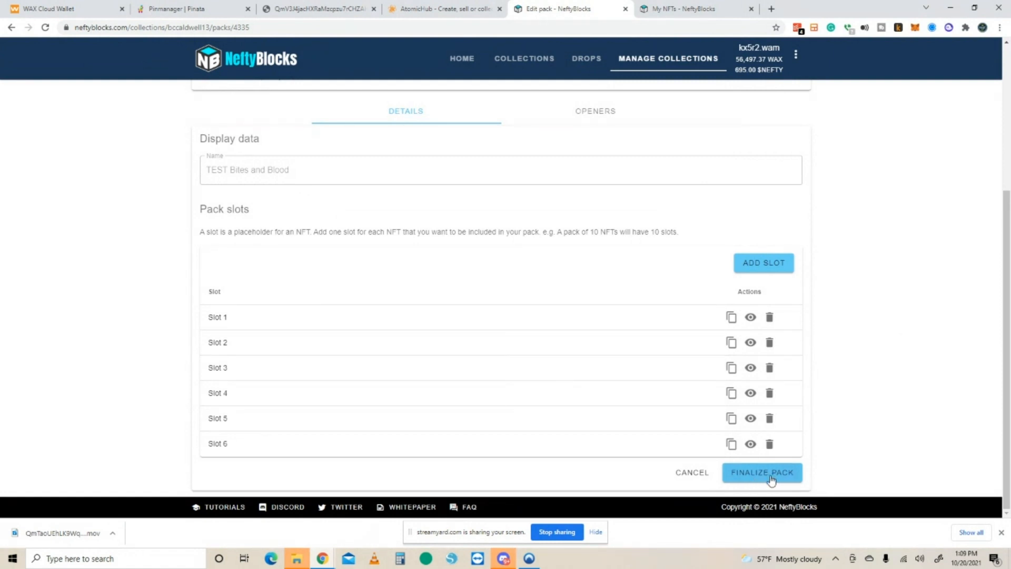
- Try to finalize the pack with template #289658 BITES & BLOOD PACKS from the niftypacks schema, approving it in WAX Cloud Wallet
click(747, 480)
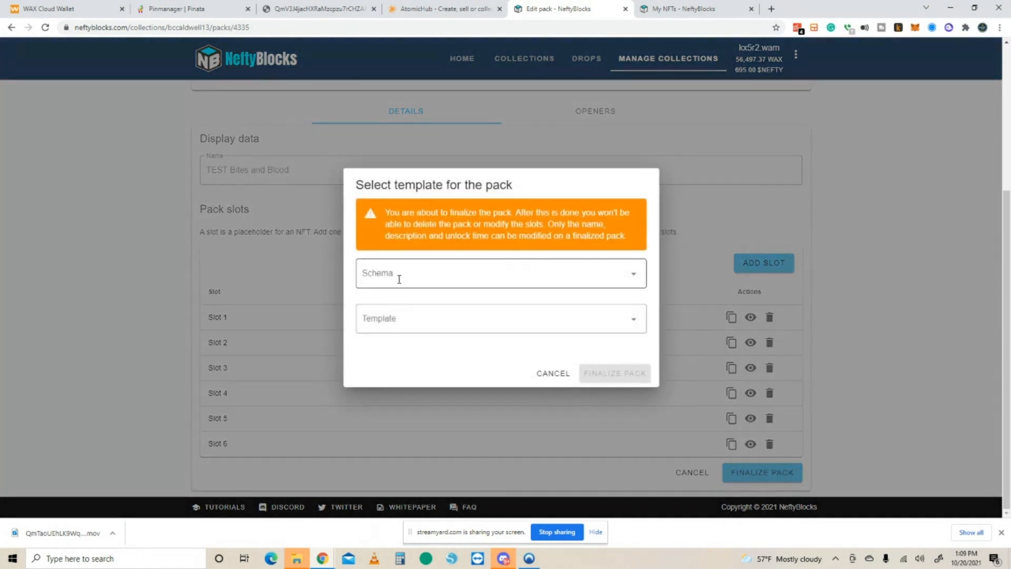
click(465, 276)
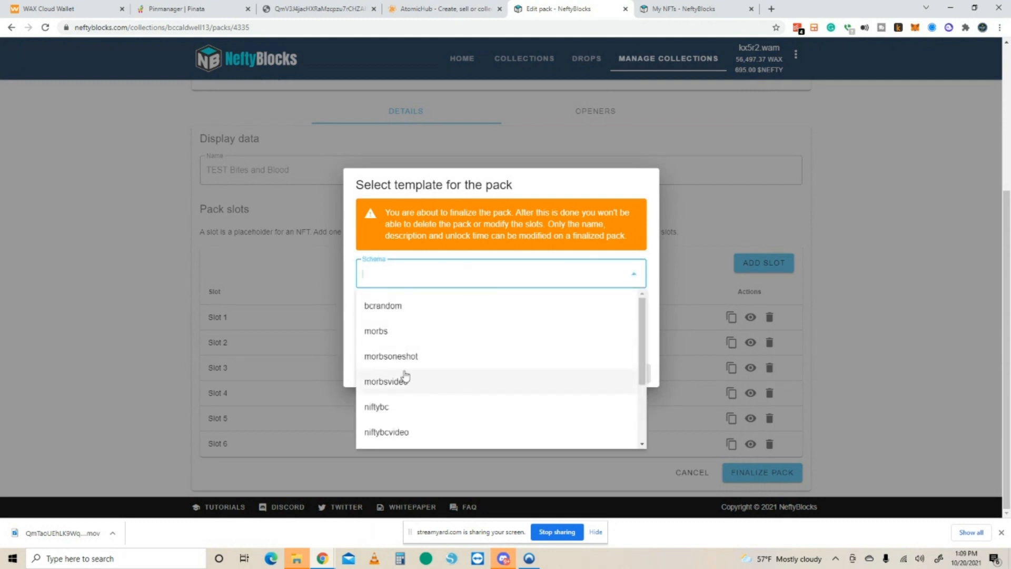
scroll(427, 400, down, 1)
click(403, 431)
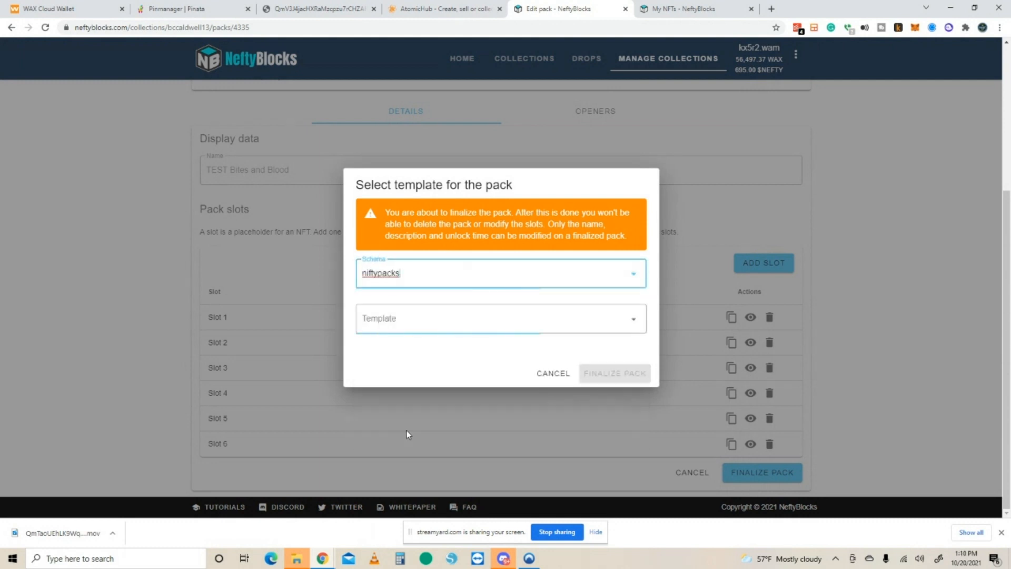
click(448, 321)
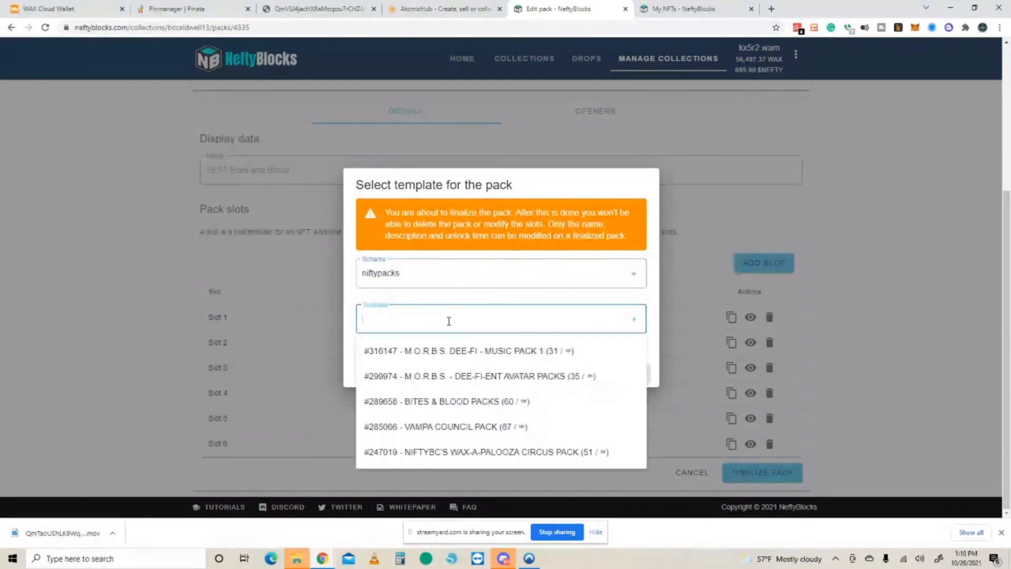
click(472, 403)
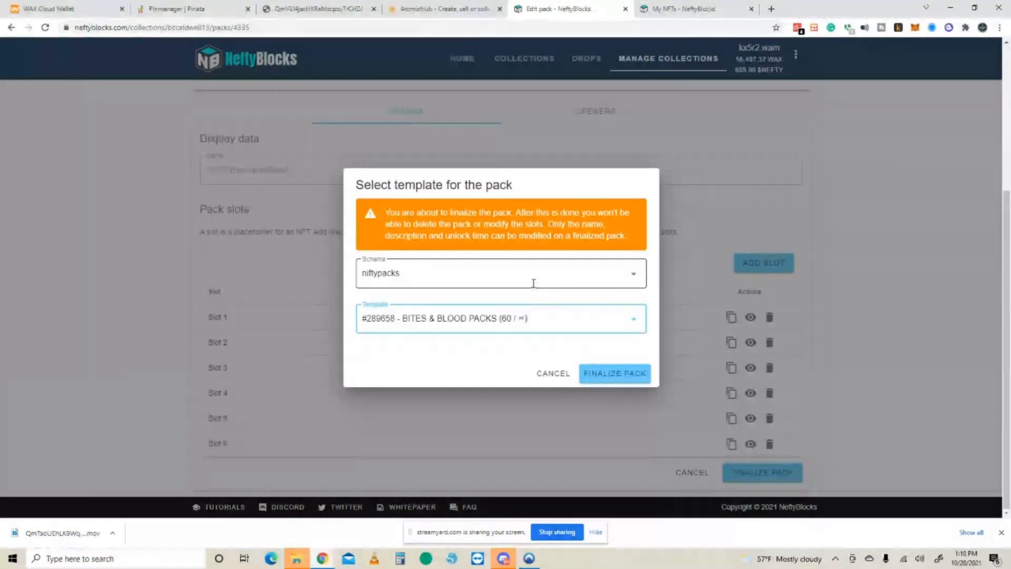
click(604, 377)
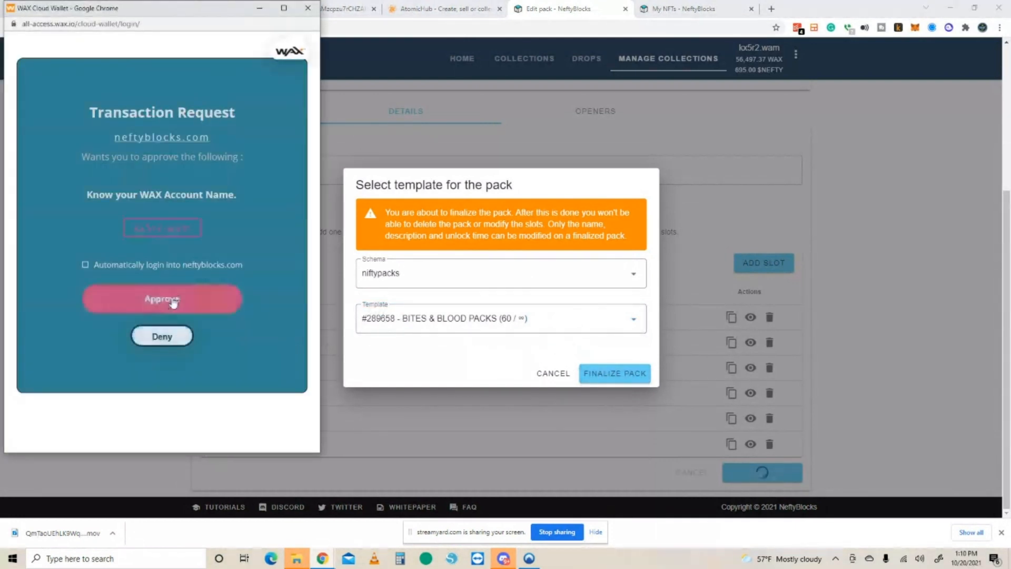
click(173, 301)
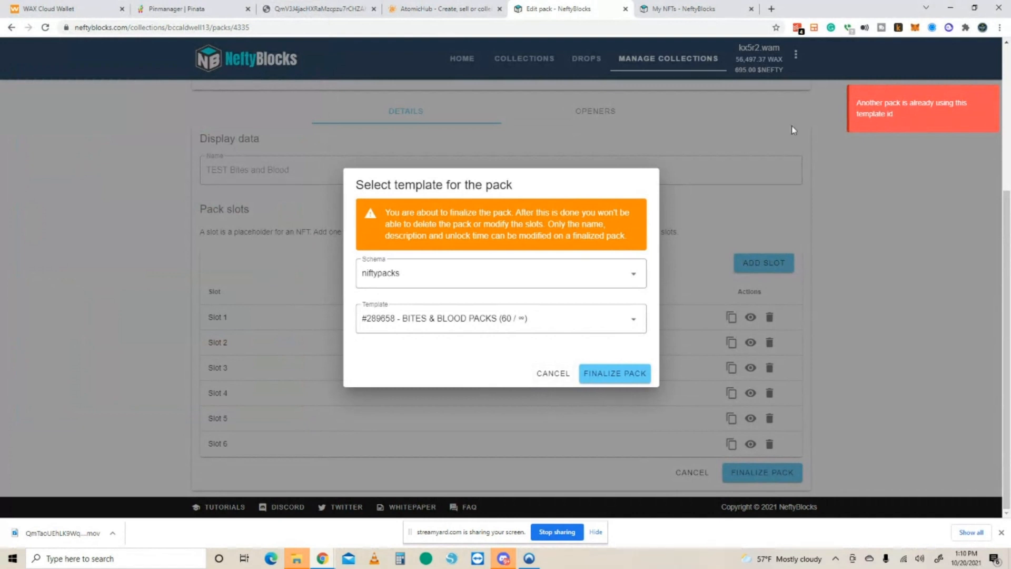
click(548, 373)
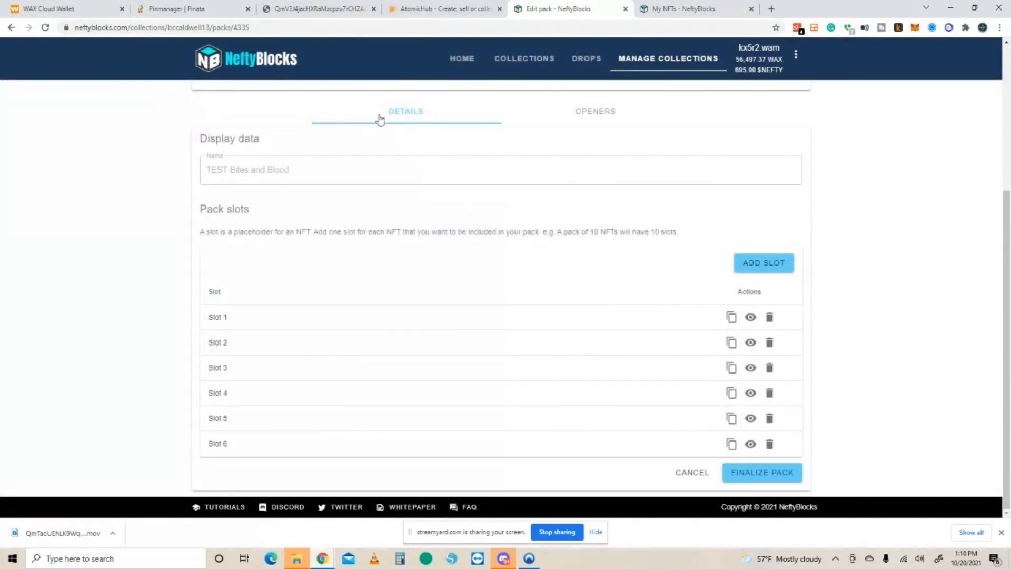
- Go back to the Nifty BC packs list and check the options available for BITES & BLOOD PACKS
scroll(379, 120, up, 4)
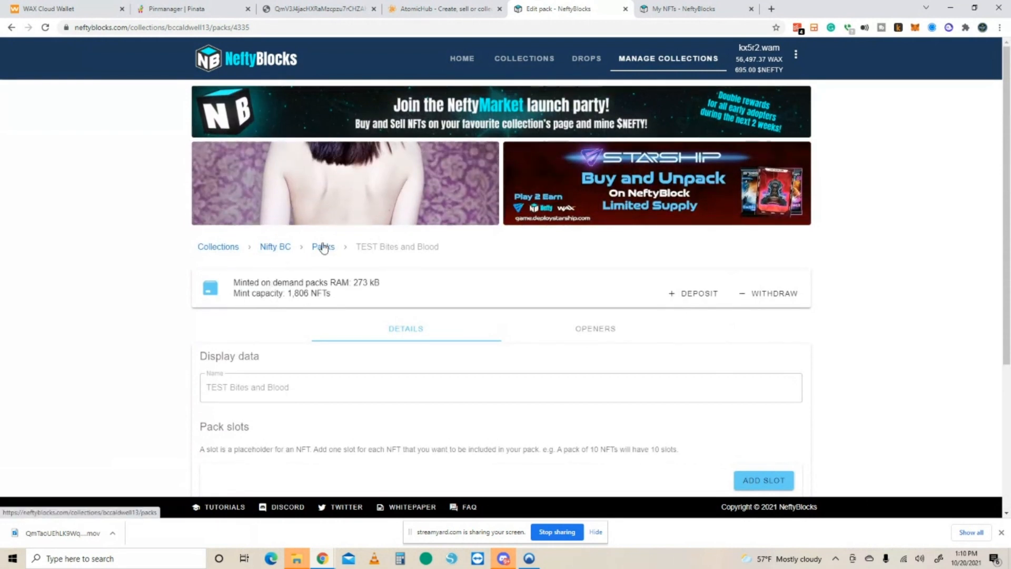
click(323, 247)
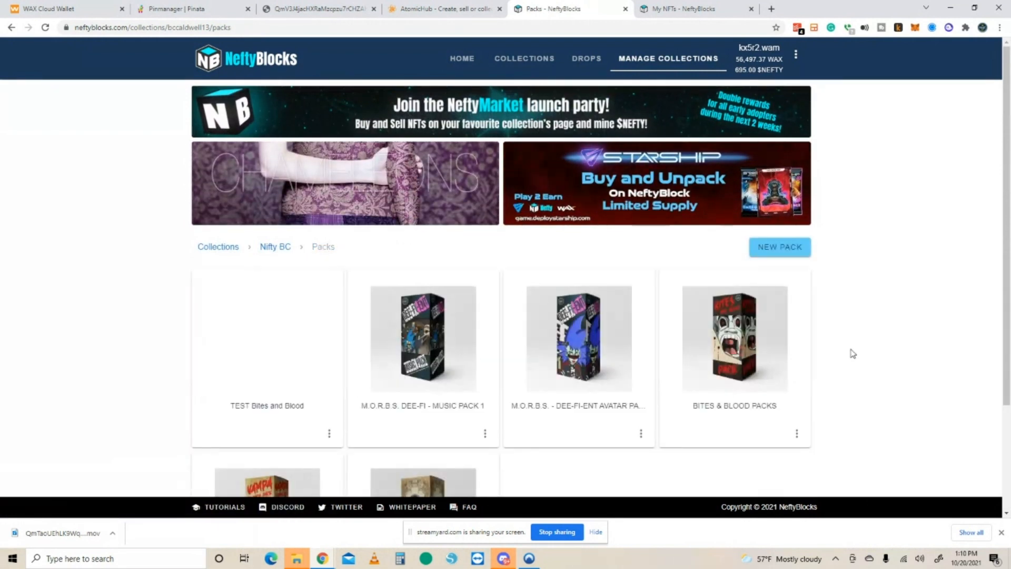
scroll(837, 359, down, 2)
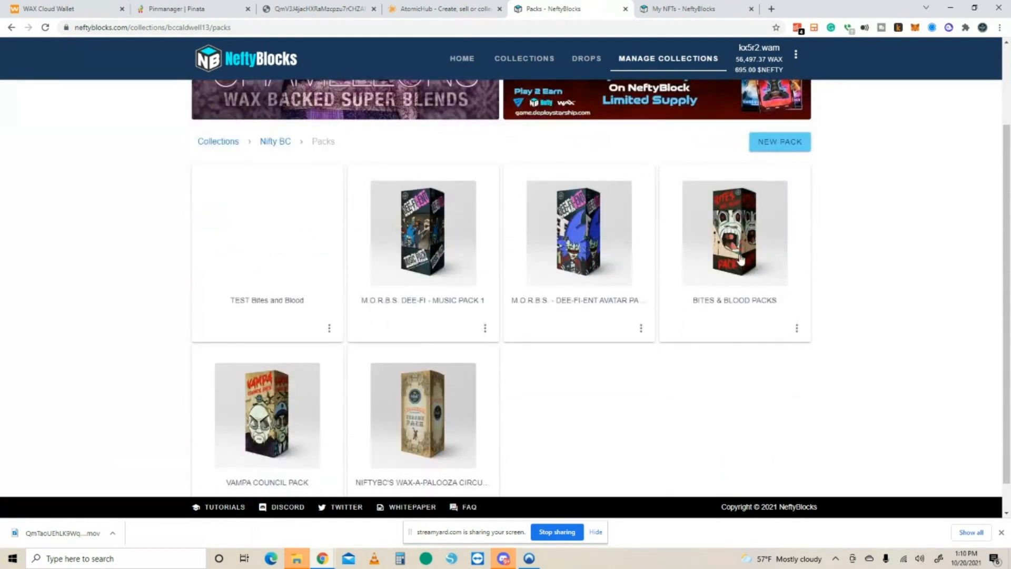
click(797, 327)
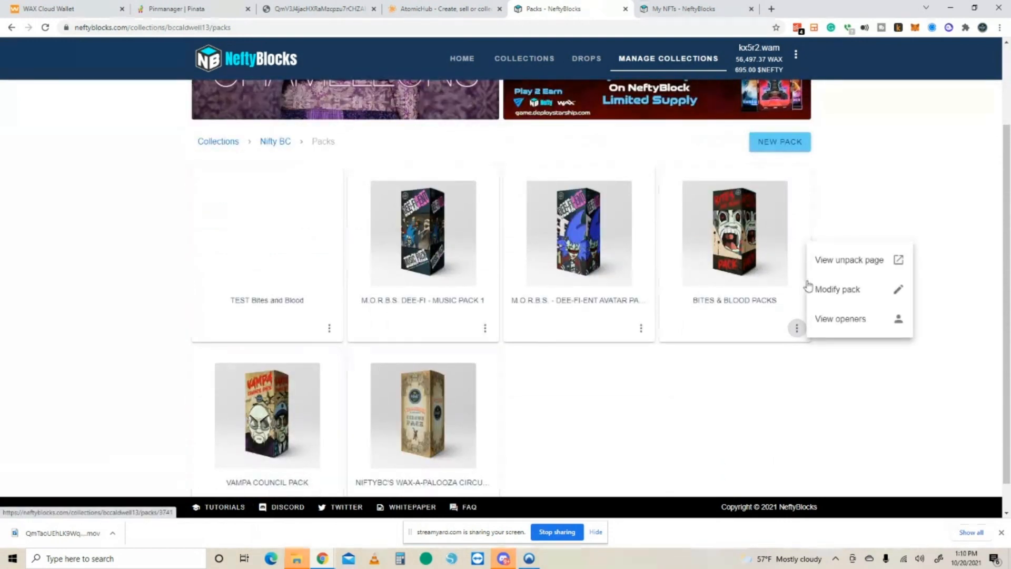
click(765, 264)
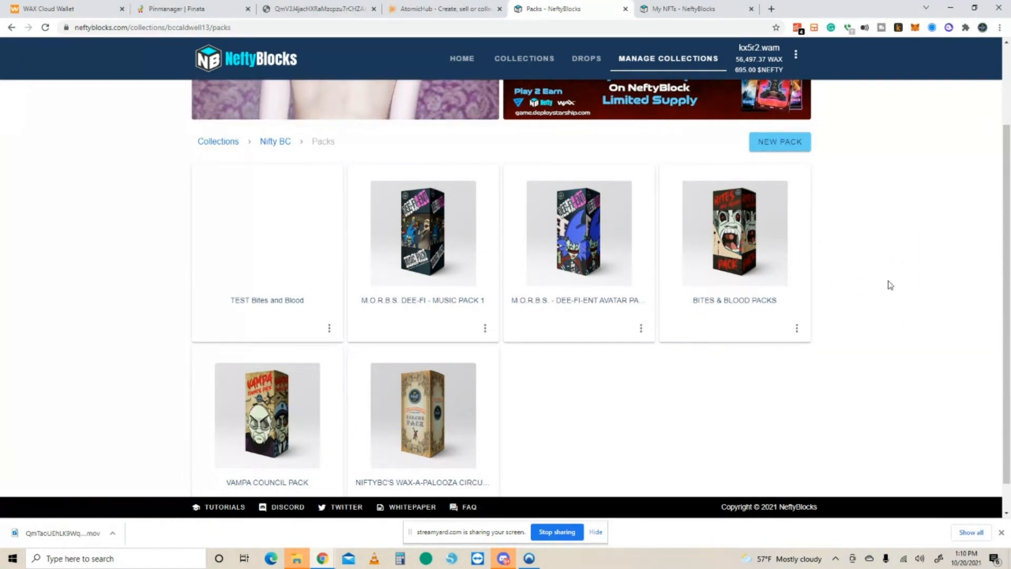
- Start a new Nefty drop for the Nifty BC collection
click(265, 145)
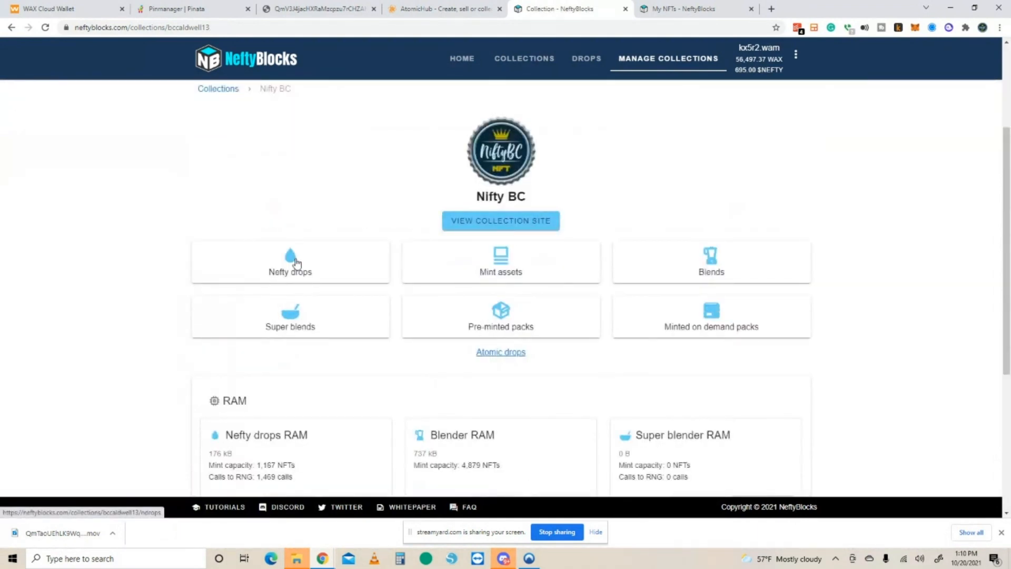
click(296, 263)
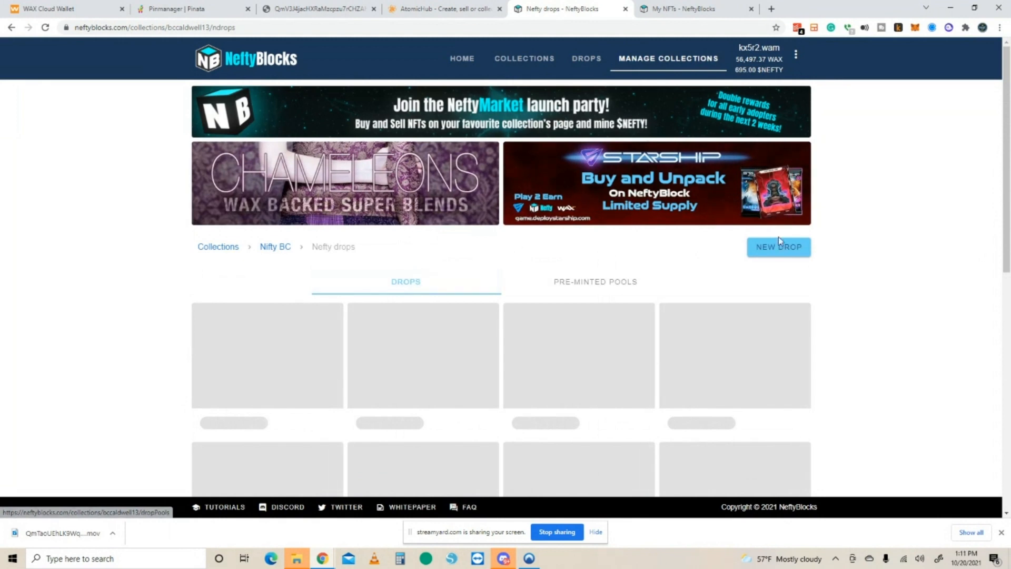
click(778, 238)
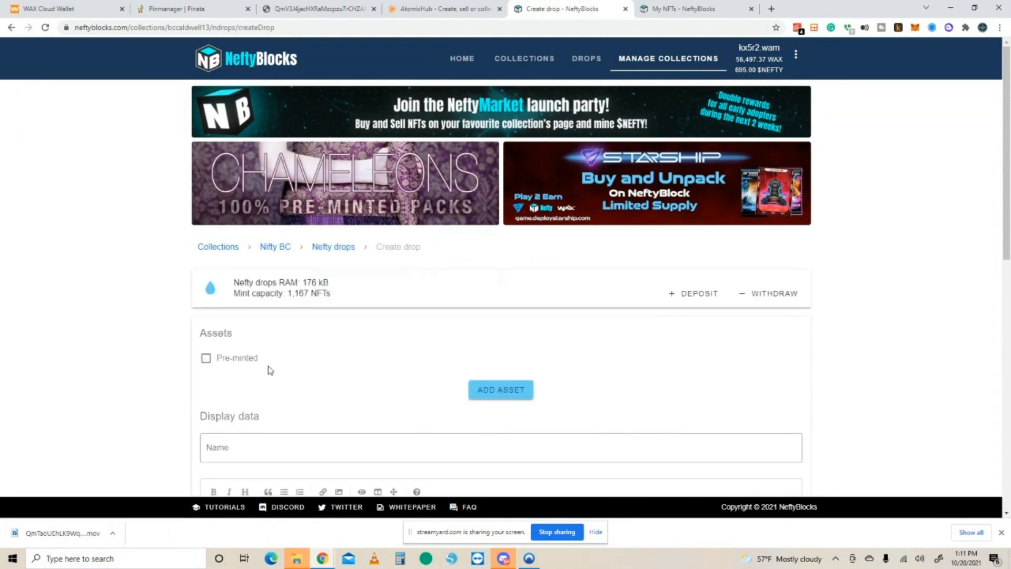
- Add template #289658 BITES & BLOOD PACKS from the niftypacks schema as the drop's asset
click(504, 388)
click(472, 233)
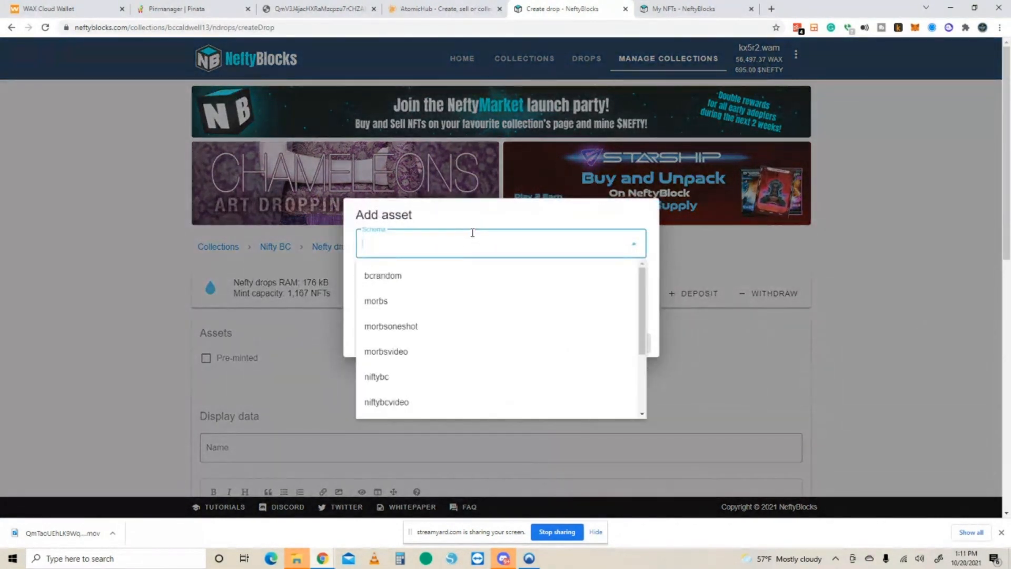
scroll(429, 347, down, 1)
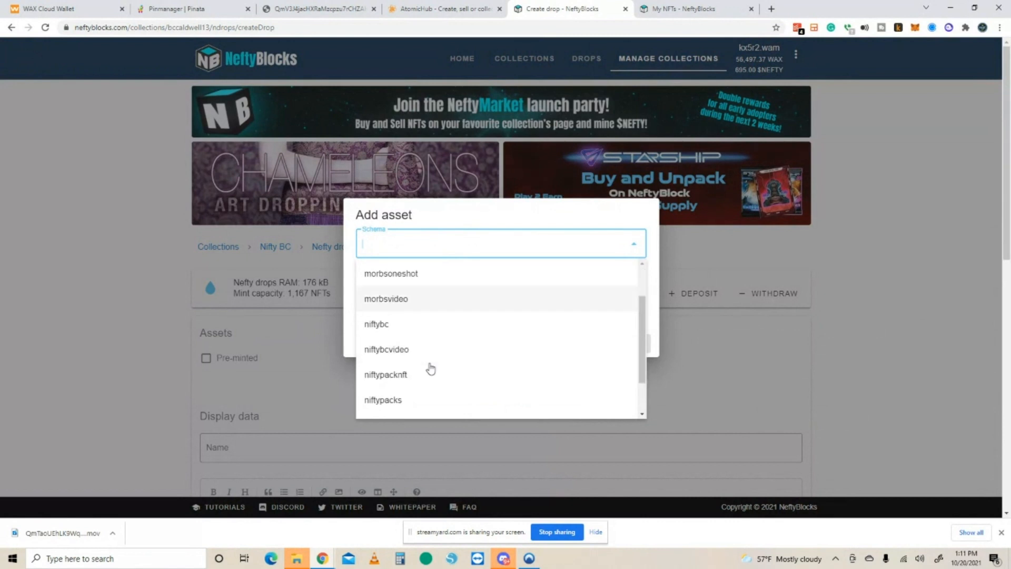
click(388, 403)
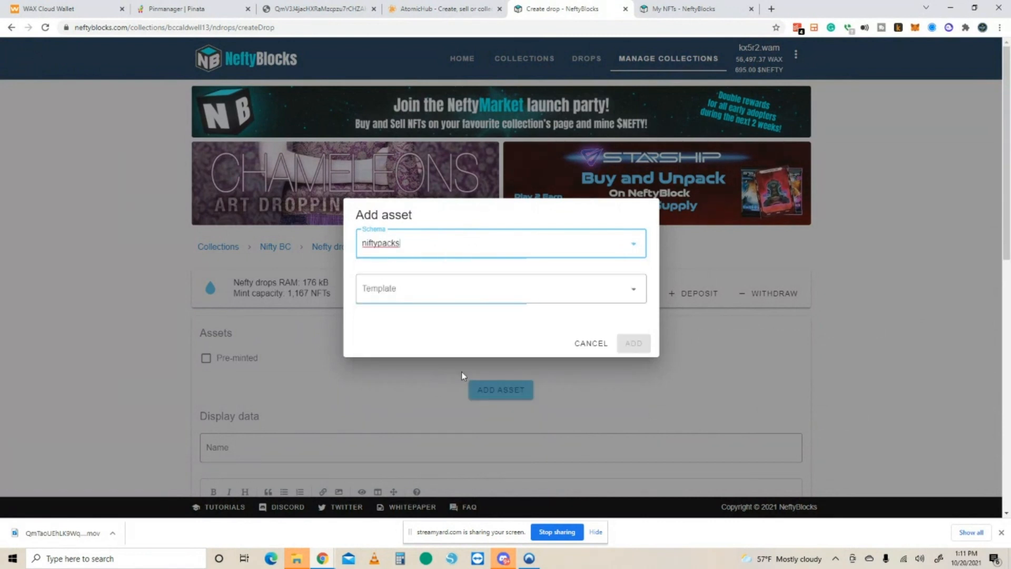
click(627, 288)
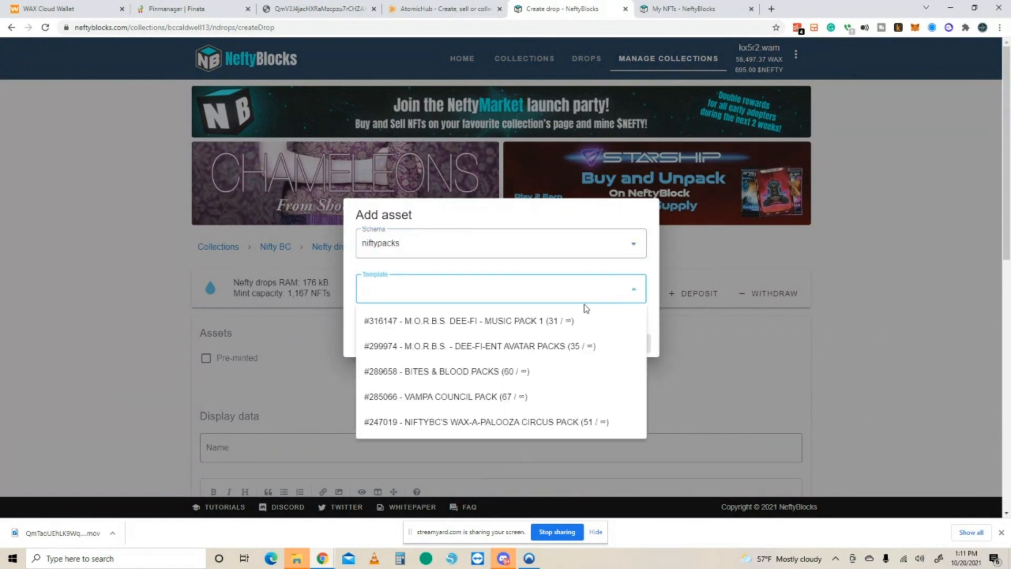
click(481, 370)
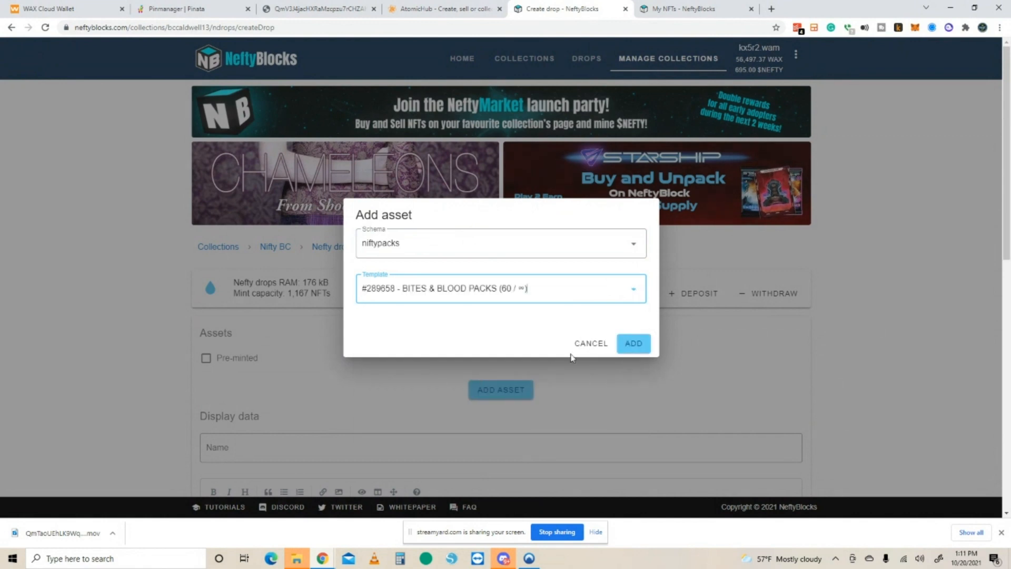
click(636, 349)
- Look over the added pack asset and the name and description fields of the drop
scroll(825, 341, down, 4)
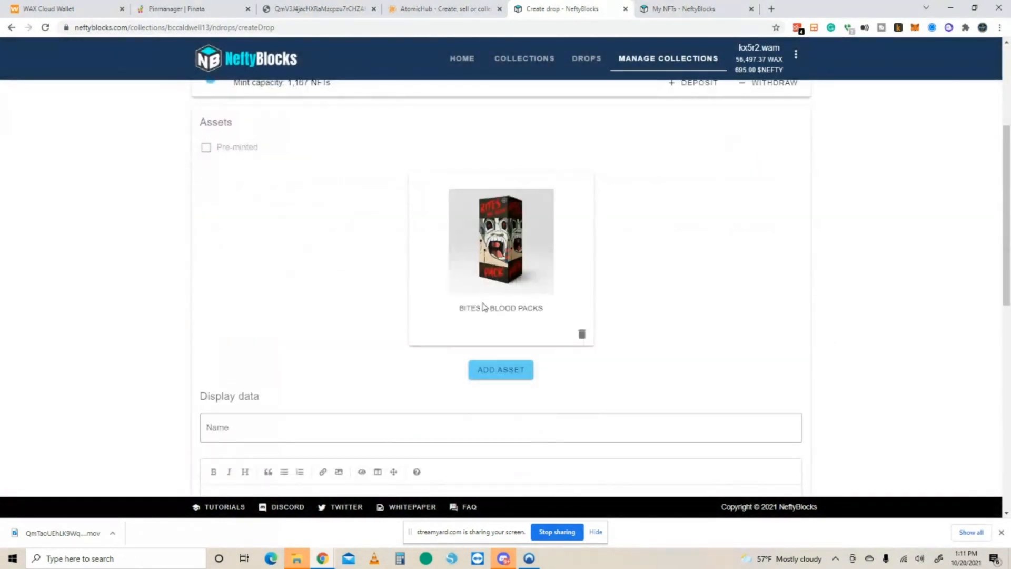
scroll(484, 307, down, 4)
scroll(467, 314, up, 3)
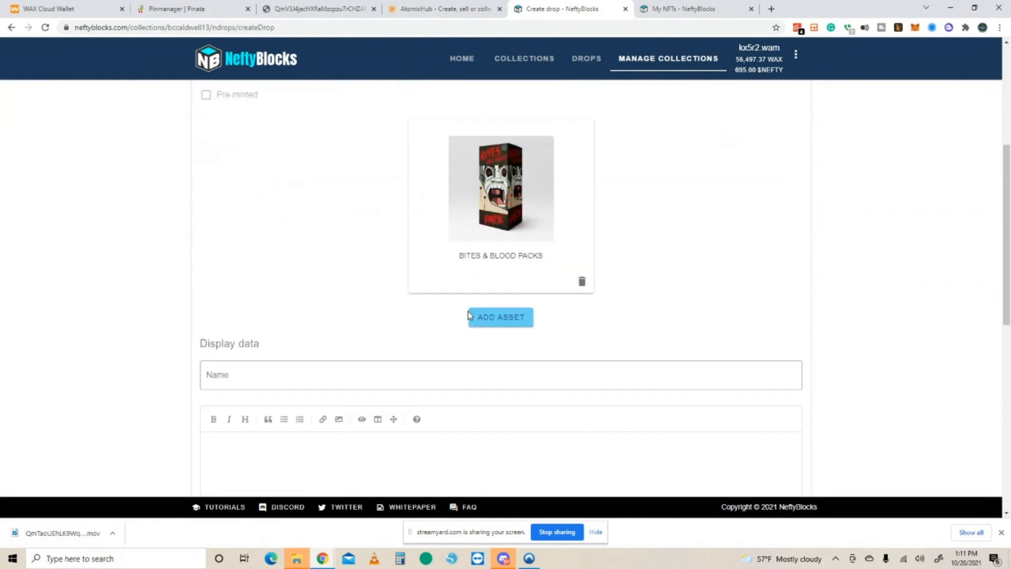
scroll(469, 315, down, 3)
click(294, 210)
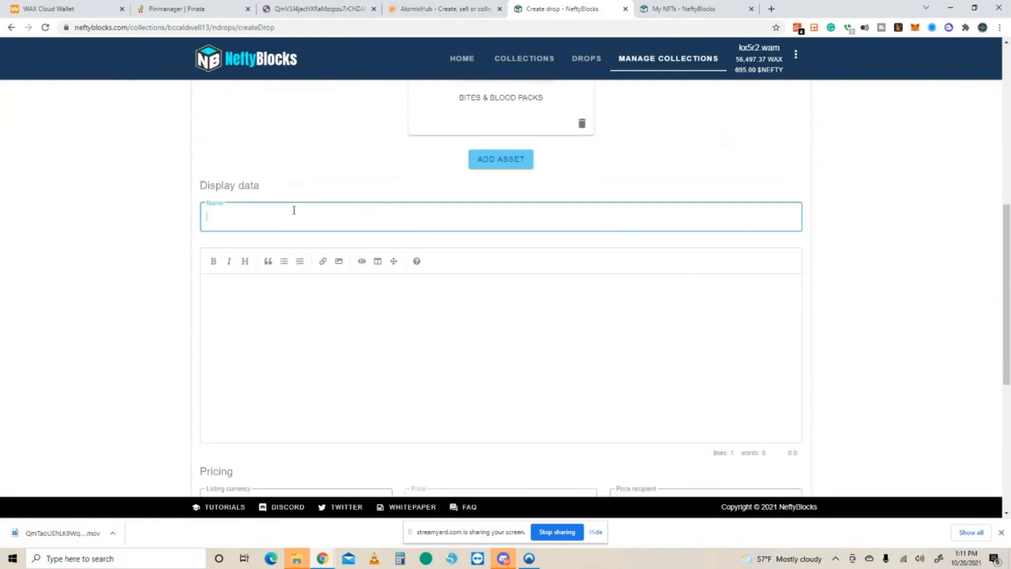
click(303, 314)
- Set the drop's listing currency to WAX and make the price field active
scroll(637, 348, down, 6)
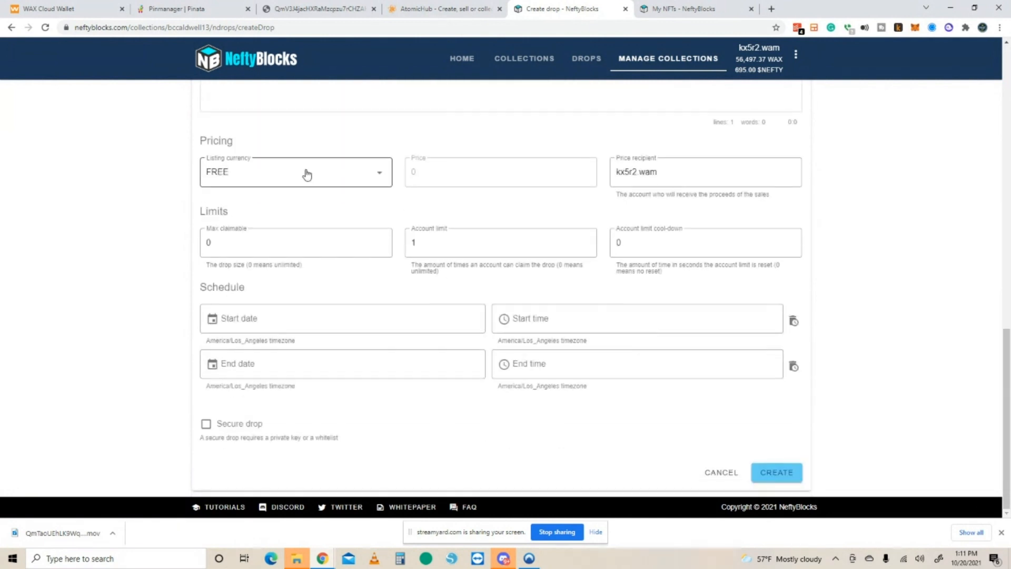
click(312, 179)
click(221, 199)
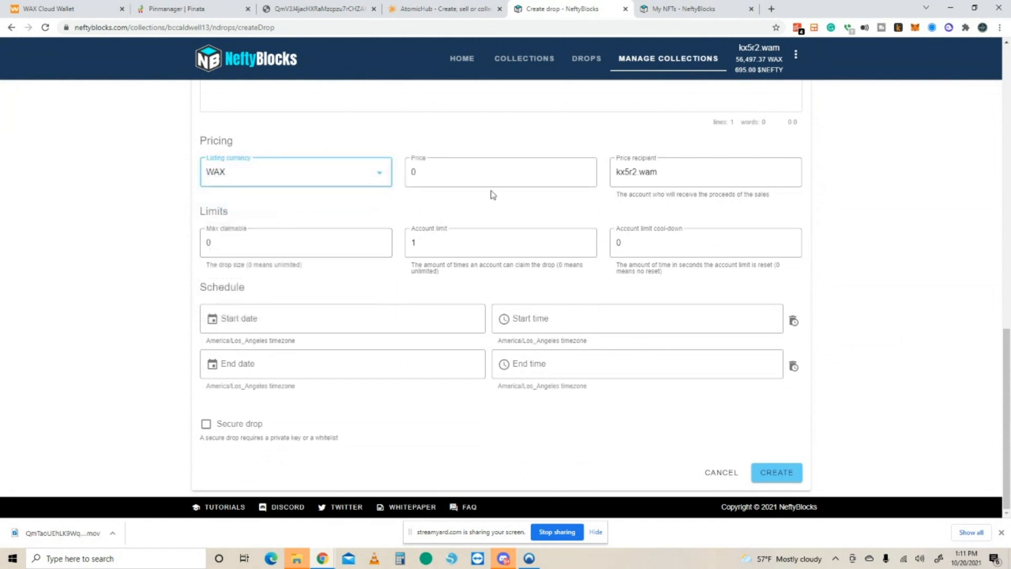
click(409, 176)
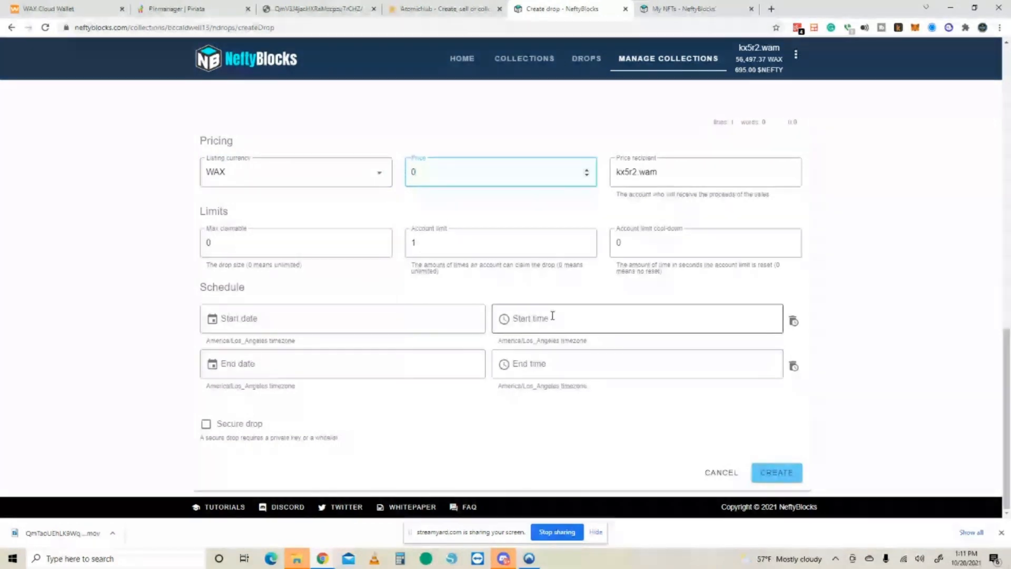
- Review the drop's account limit, cool-down, start date and start time fields, and return to its assets
click(453, 247)
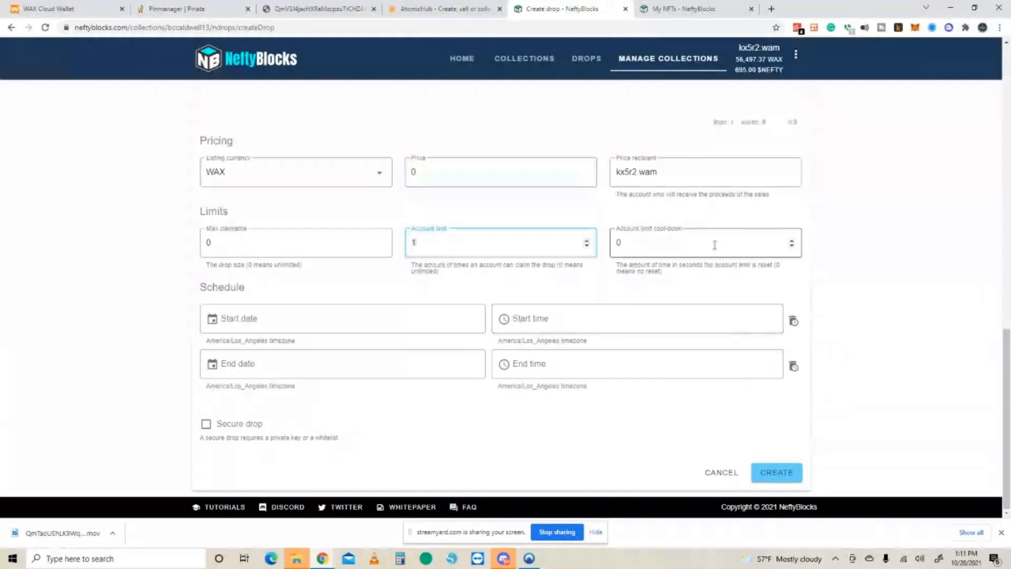
click(662, 242)
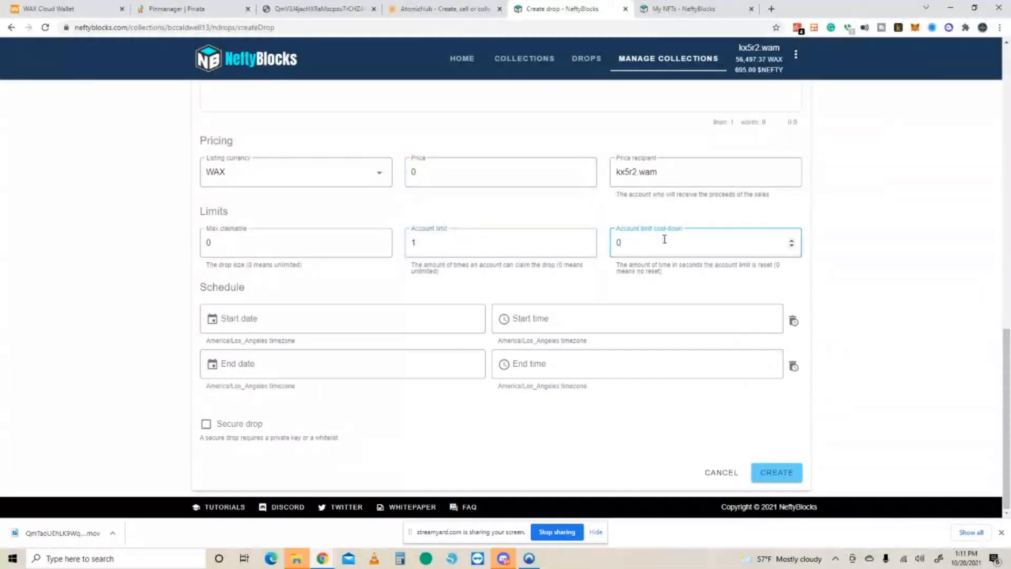
click(241, 320)
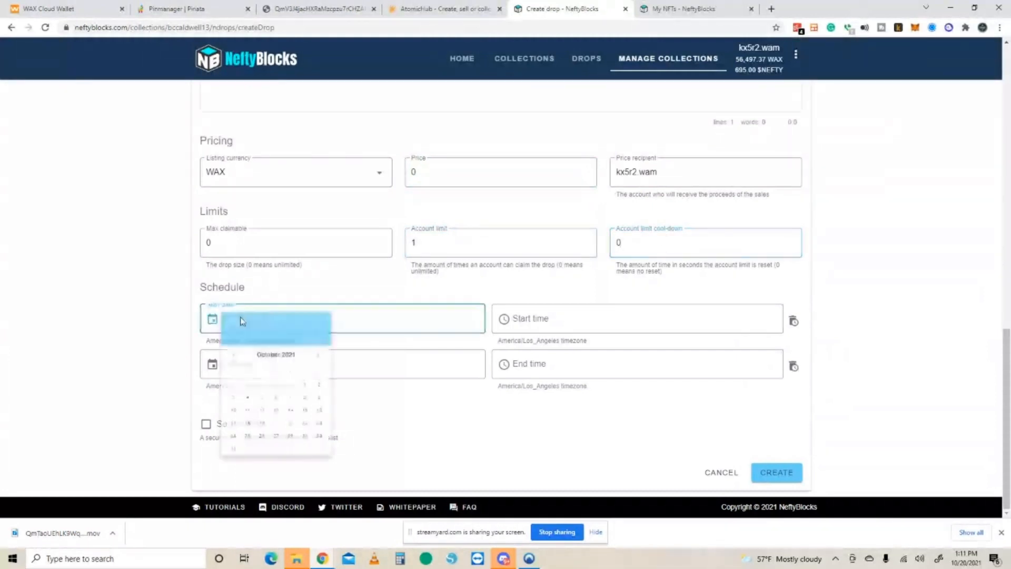
click(548, 321)
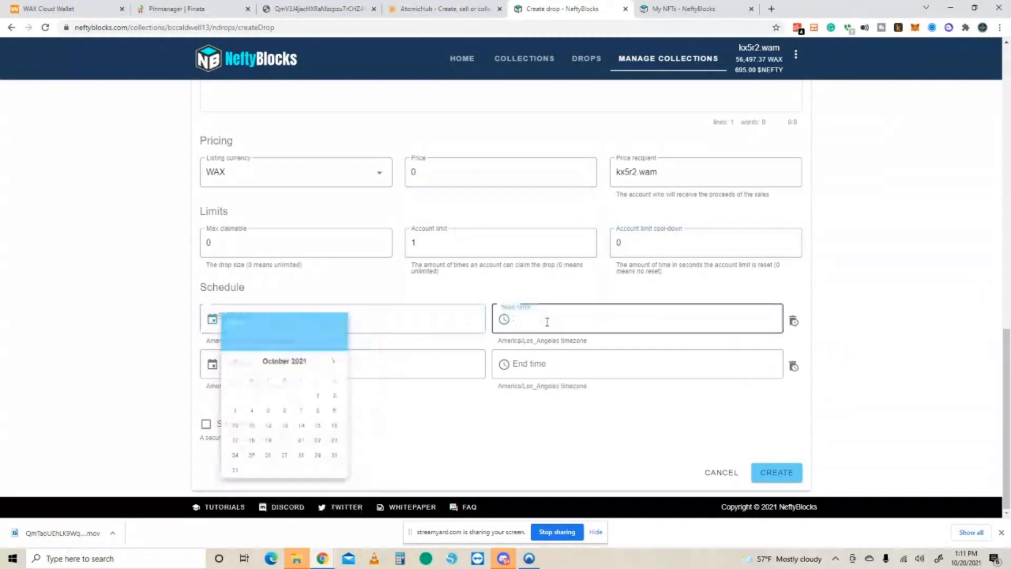
click(875, 329)
scroll(576, 295, up, 10)
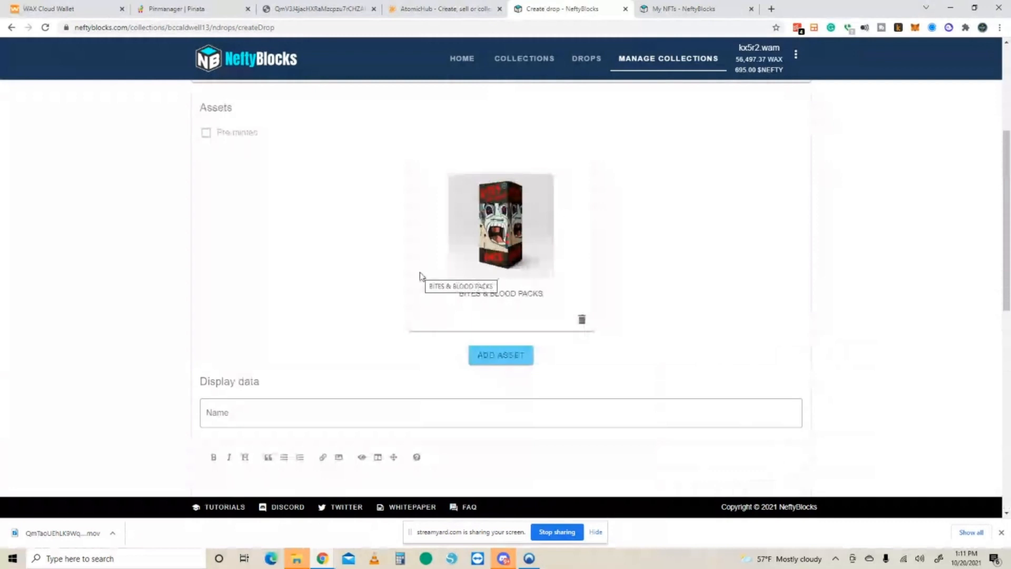
scroll(437, 264, up, 2)
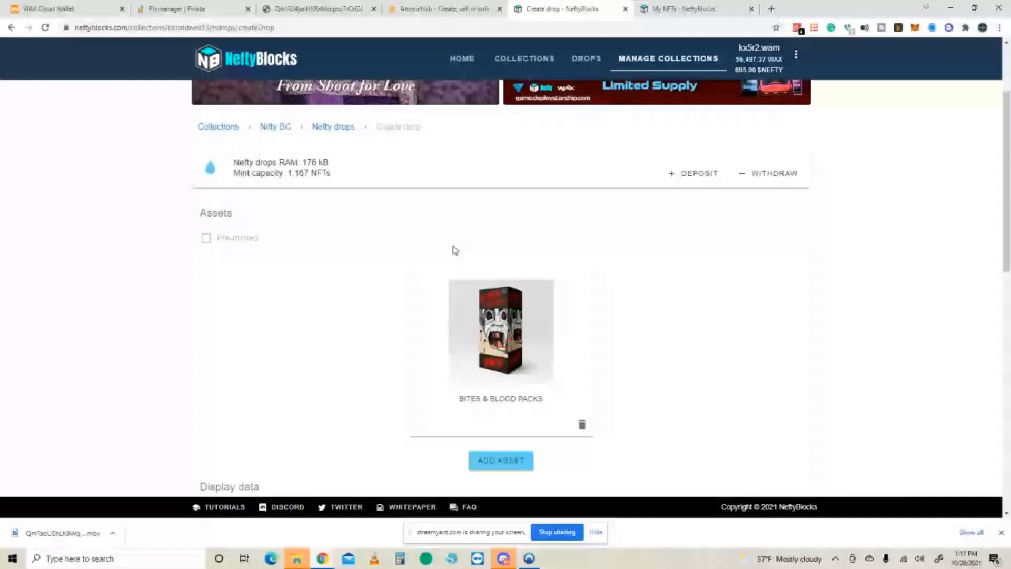
- View the owned Nifty BC packs and preview the opening dialog for a BITES & BLOOD PACKS pack without opening it
key(ctrl+Tab)
click(17, 221)
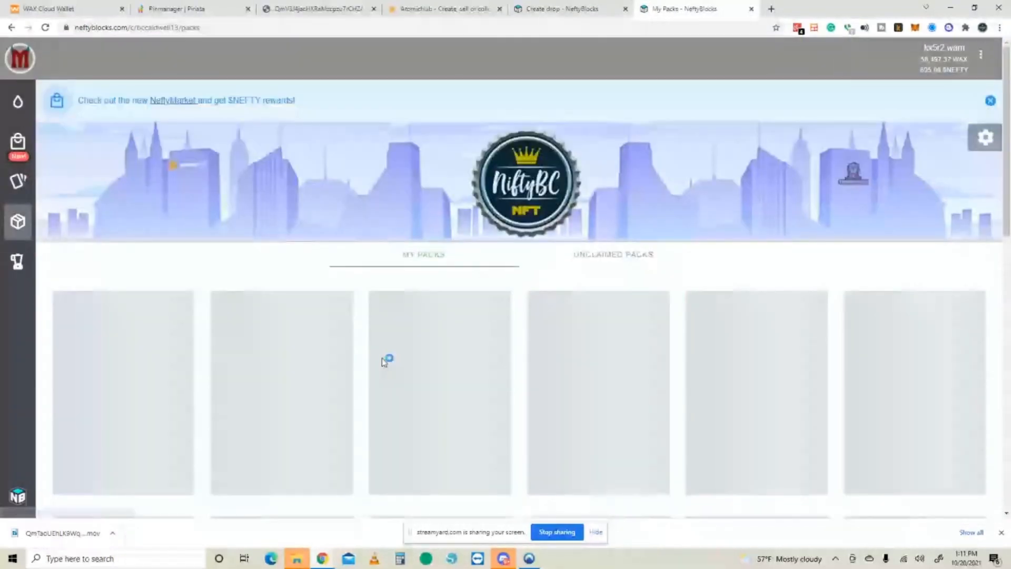
scroll(148, 266, down, 3)
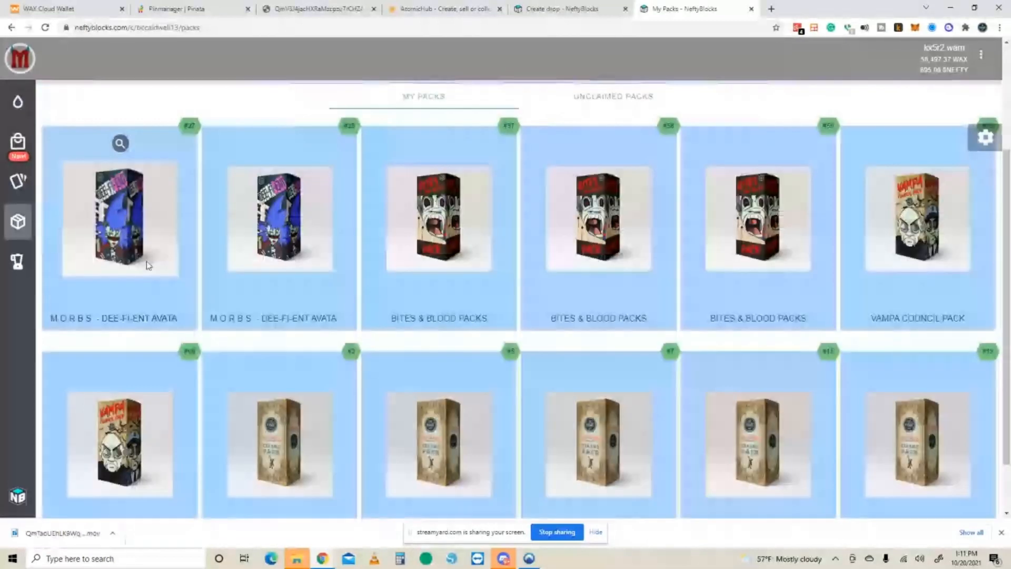
click(488, 240)
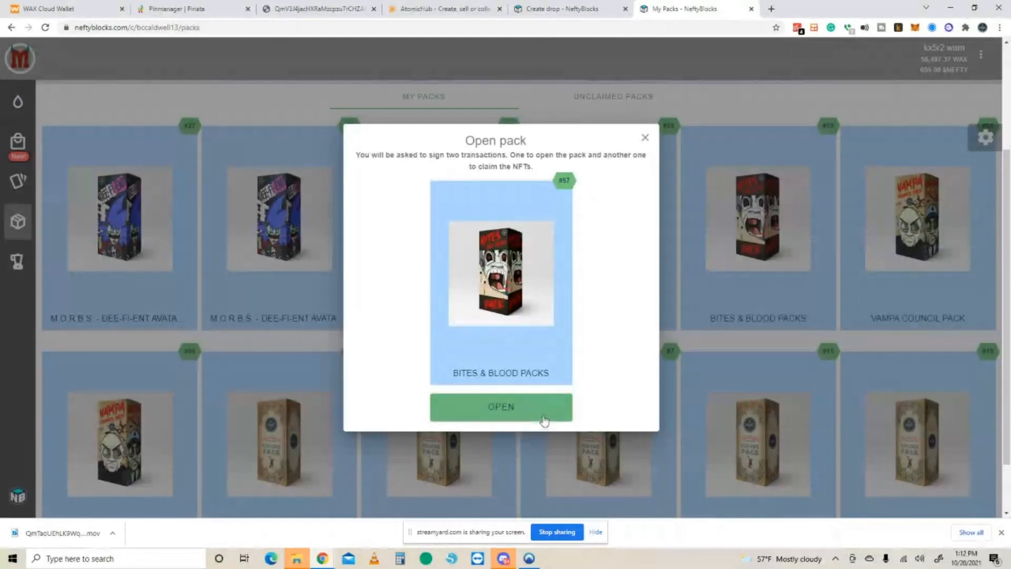
click(645, 139)
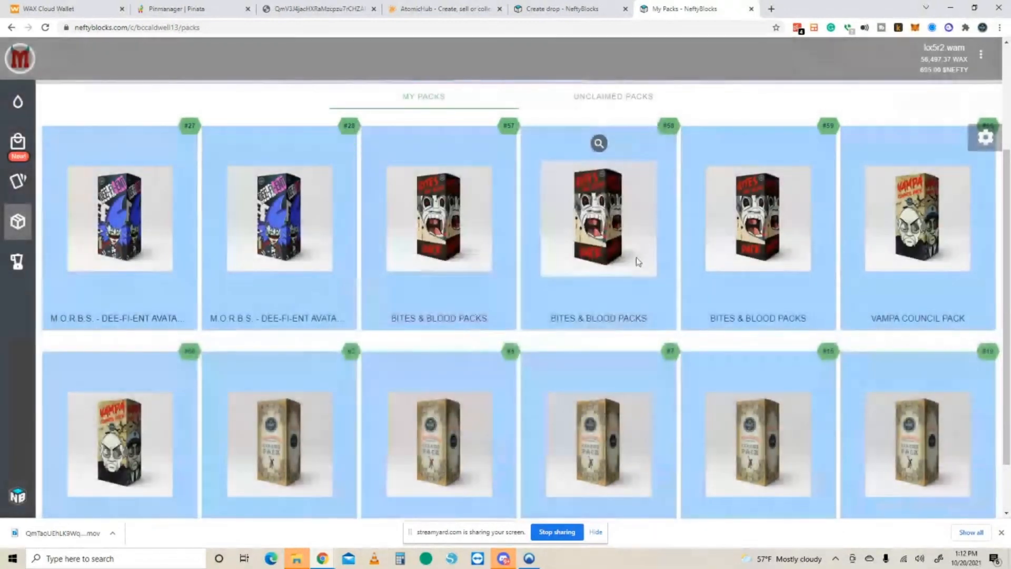